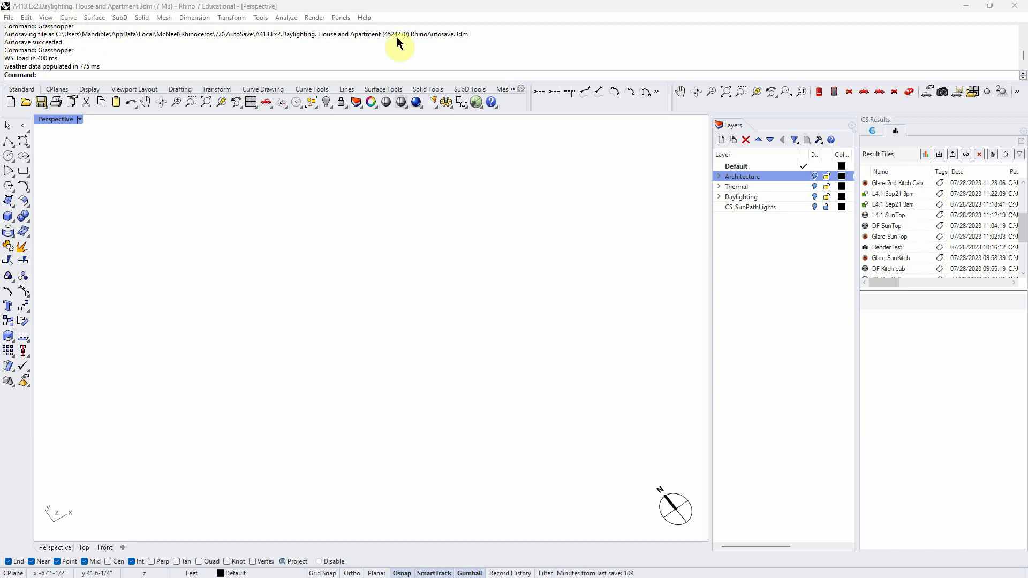
Step: Switch the ClimateStudio panel from results to CS Workflows to show LaGuardia's Site Analysis summary
left_click(872, 131)
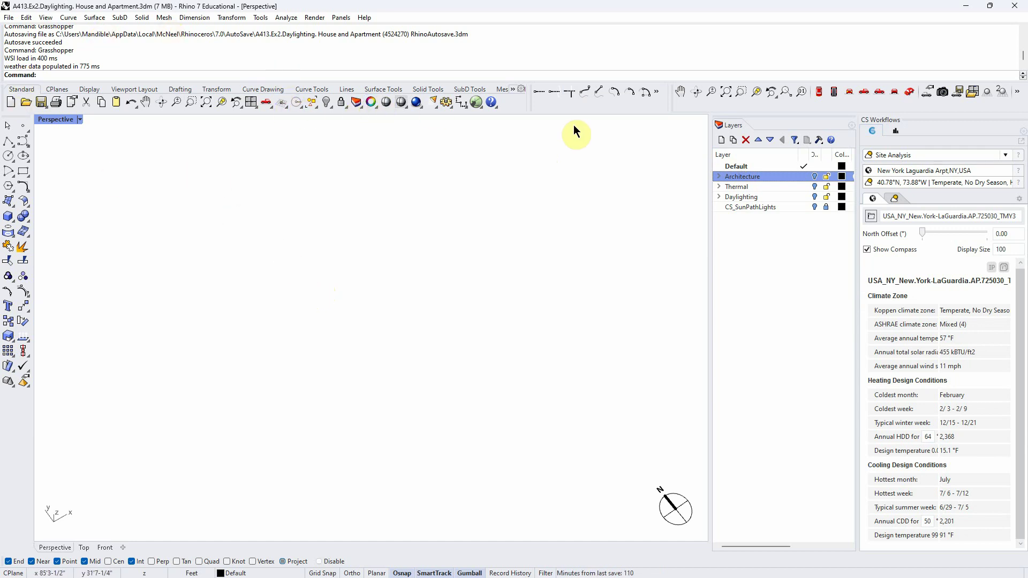
Step: Show the ClimateStudio toolbar, start the Site Analysis workflow and widen its panel
left_click(512, 91)
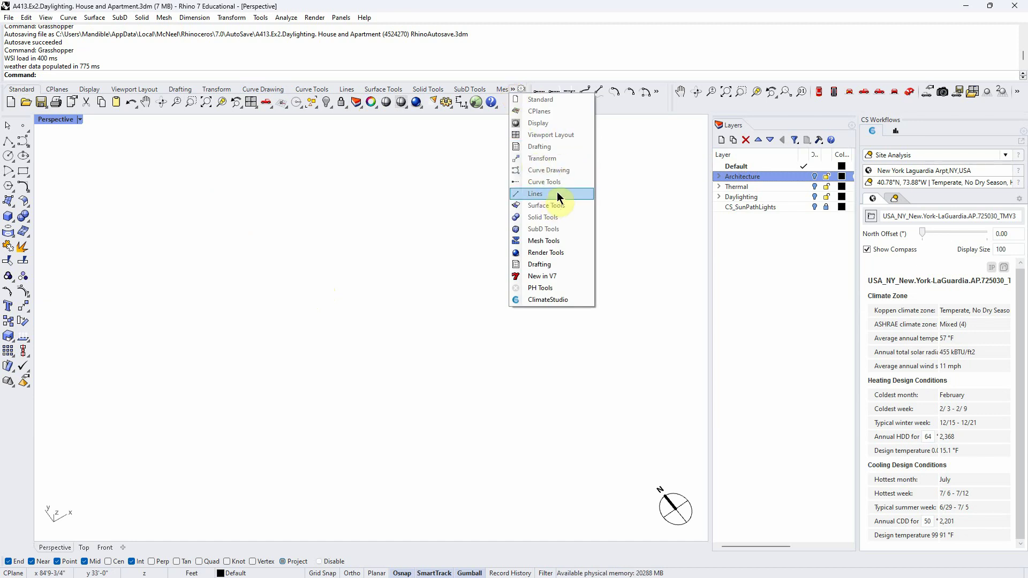
left_click(557, 300)
left_click(11, 102)
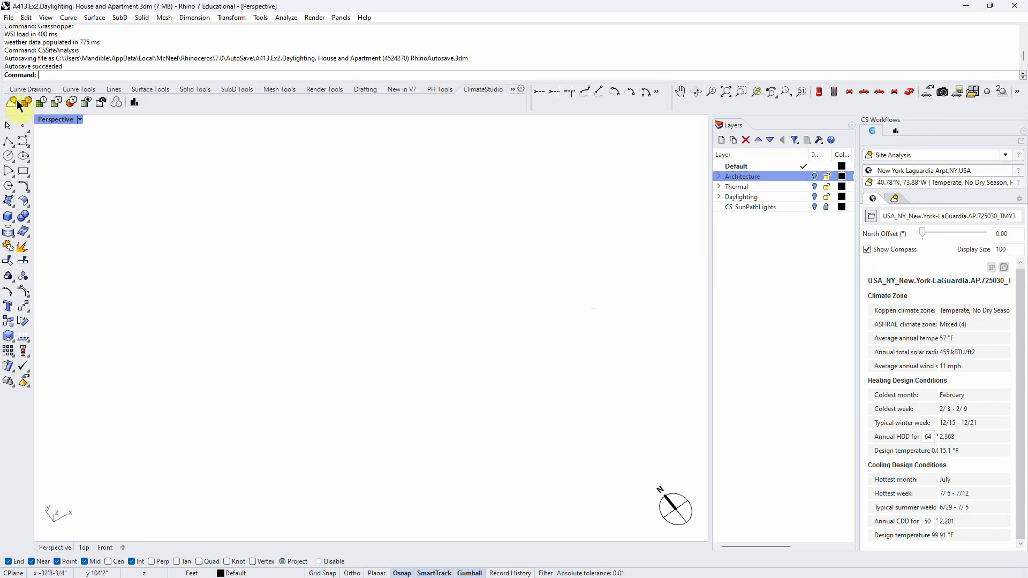
left_click_drag(857, 229, 759, 231)
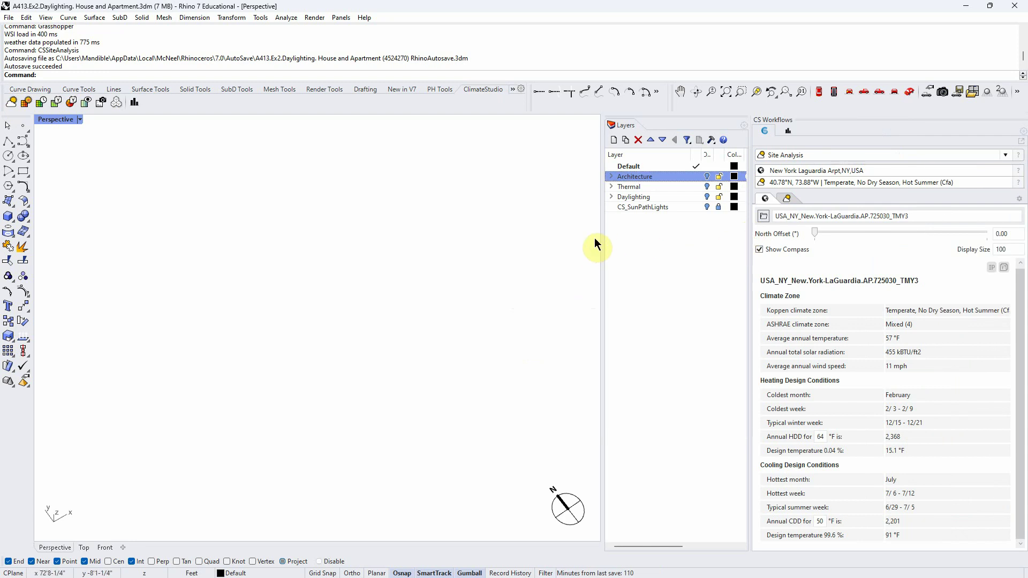
Step: Step through Radiation Map, Point-in-time Illuminance and Annual Glare, then float the workflows panel over the viewport
left_click(25, 102)
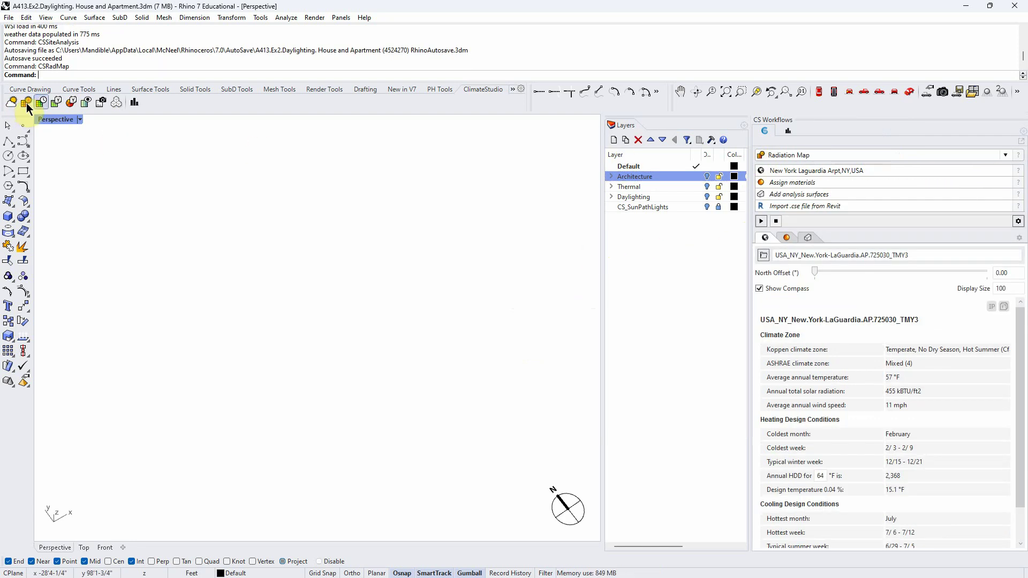
left_click(41, 102)
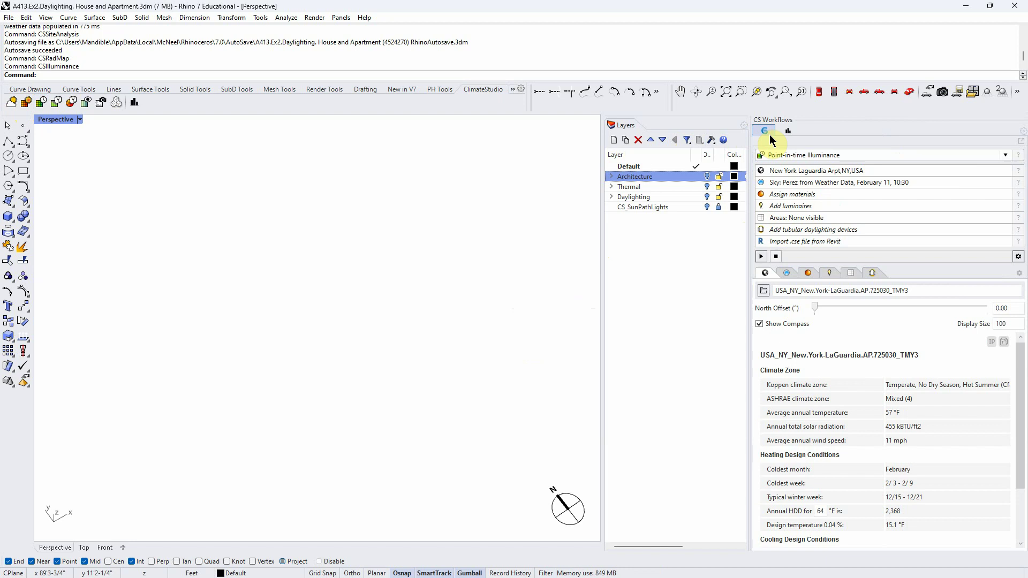
left_click(75, 106)
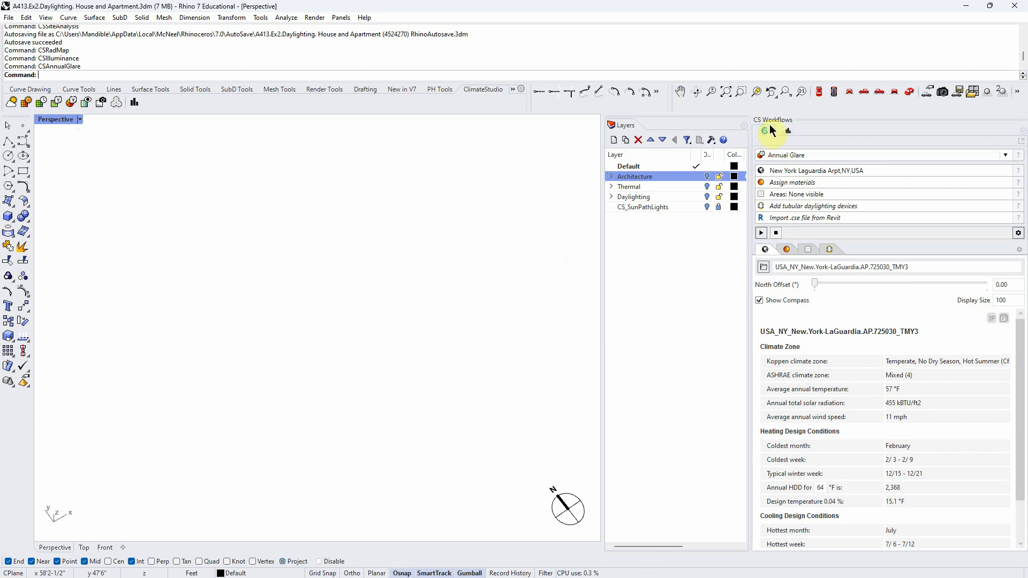
left_click_drag(769, 120, 162, 155)
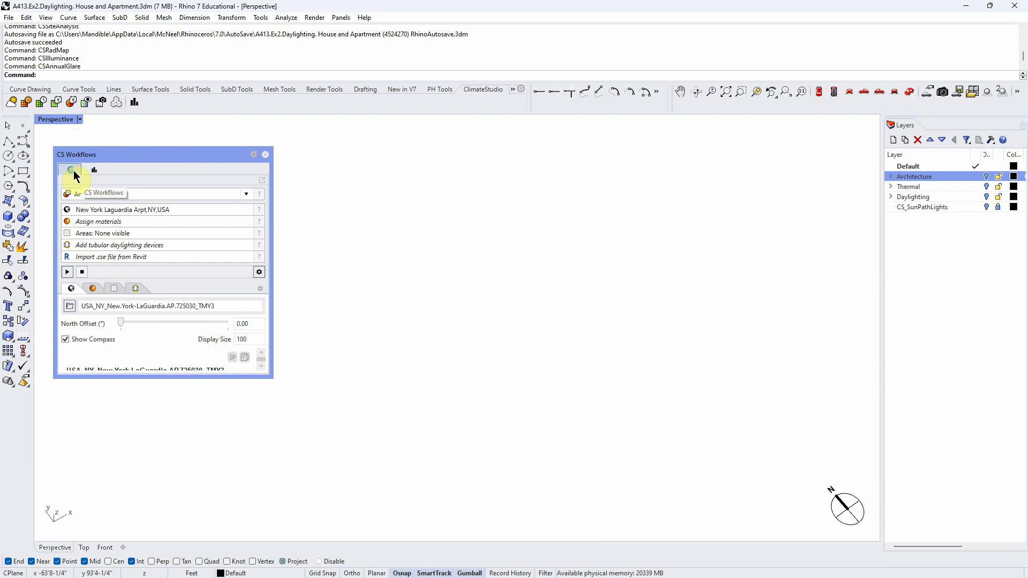
Step: Dock the ClimateStudio panel at the right beside Layers, resize the side panels and drop down the workflow list
left_click(95, 168)
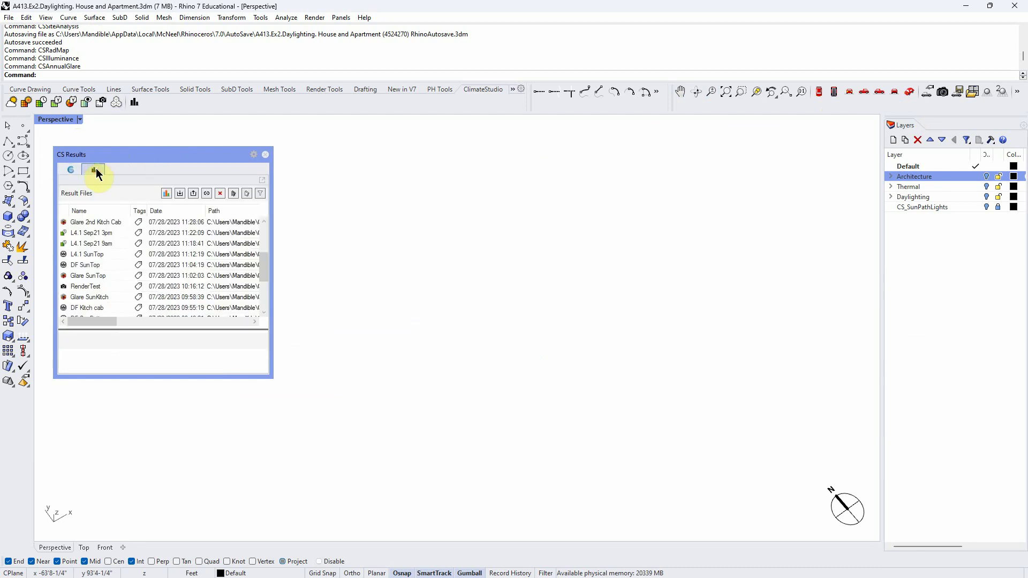
left_click_drag(83, 154, 789, 111)
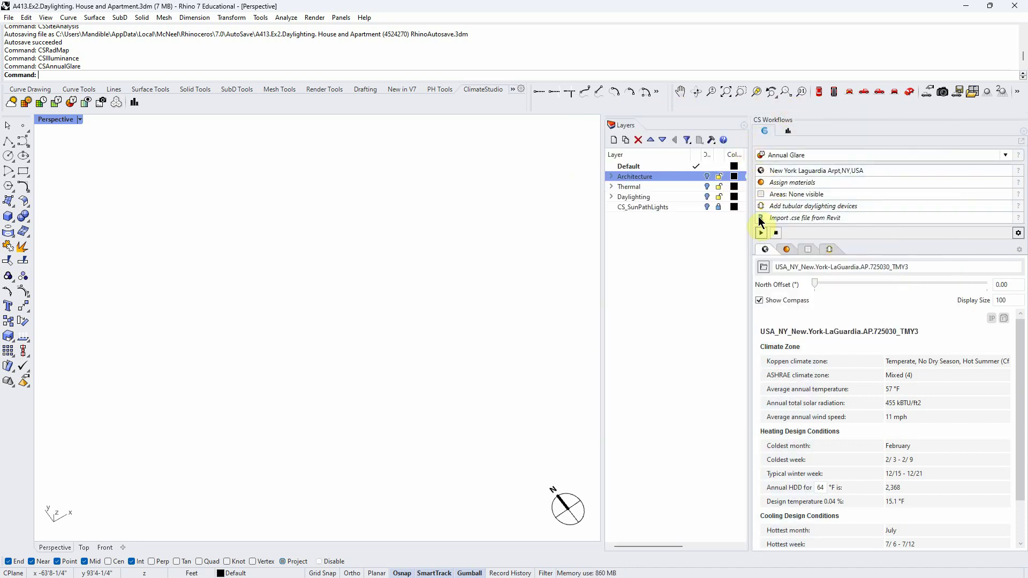
left_click_drag(751, 221, 674, 232)
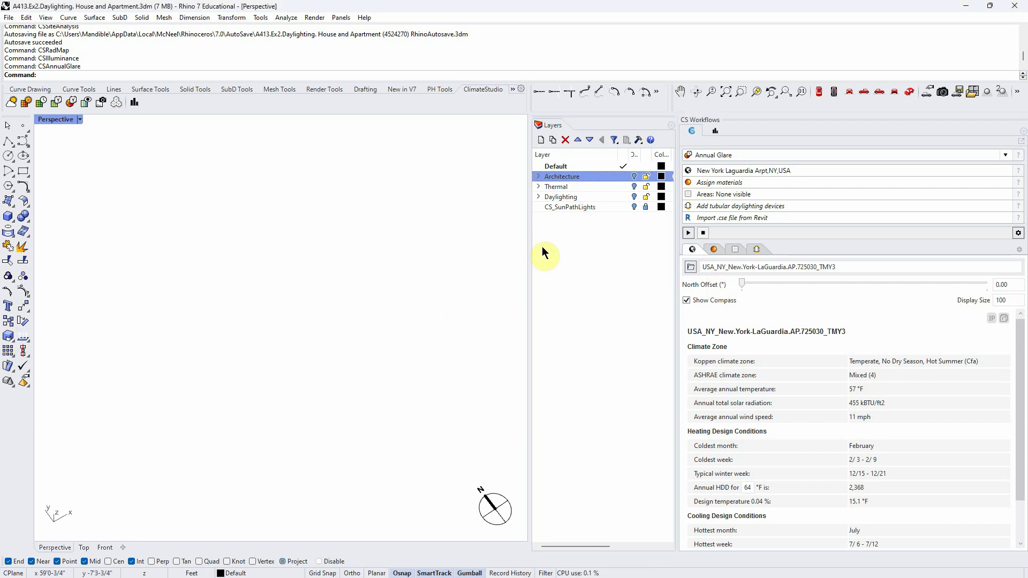
left_click_drag(541, 252, 519, 231)
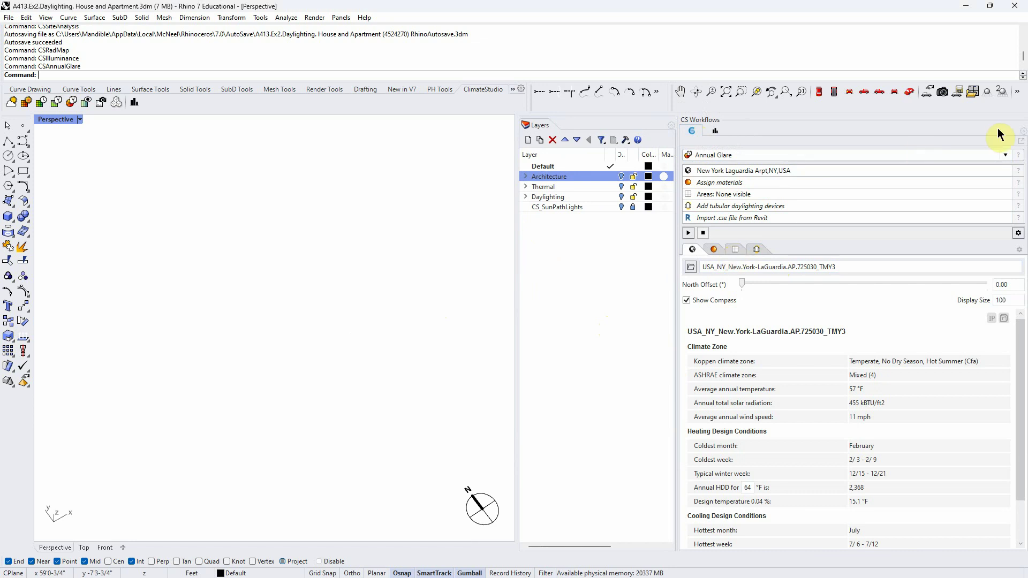
left_click(1005, 155)
Step: Choose Site Analysis to show LaGuardia's Cfa, ASHRAE Mixed (4), 57 °F climate summary
left_click(953, 169)
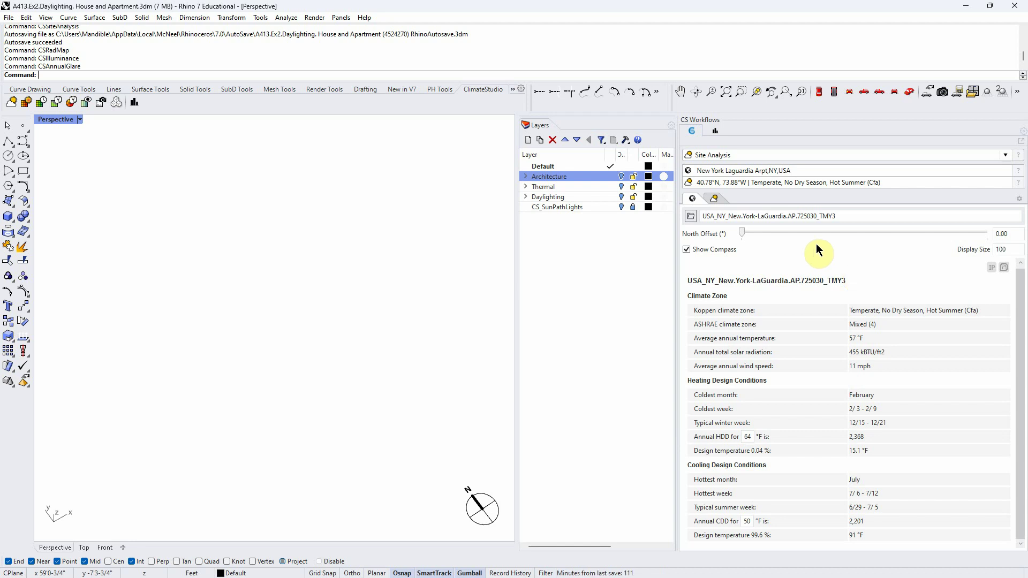
Step: Search 'new york' and load the New.York-LaGuardia.AP.725030 TMYx.2004-2018 weather file, then reopen the chooser
left_click(690, 217)
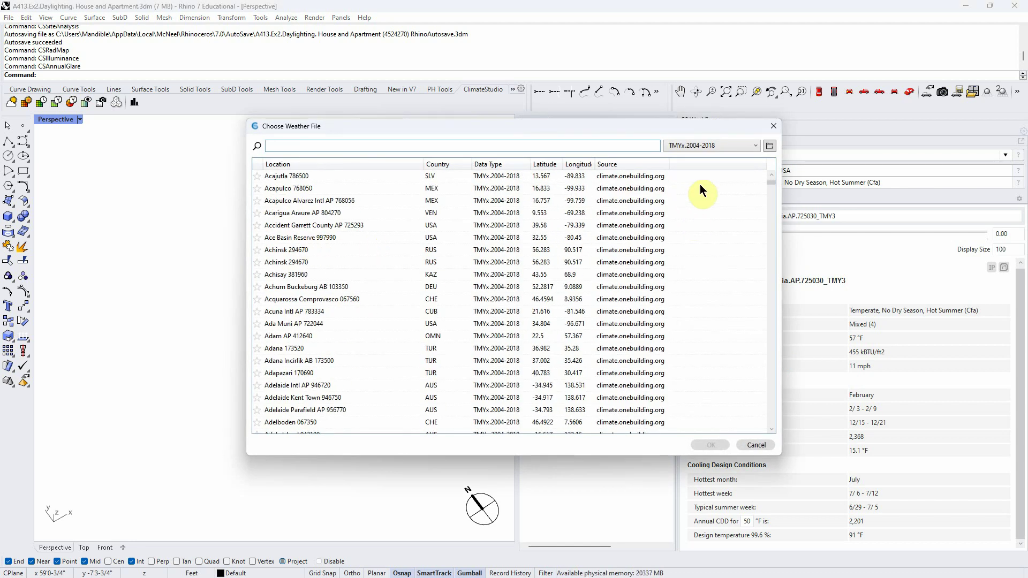
left_click_drag(768, 184, 780, 290)
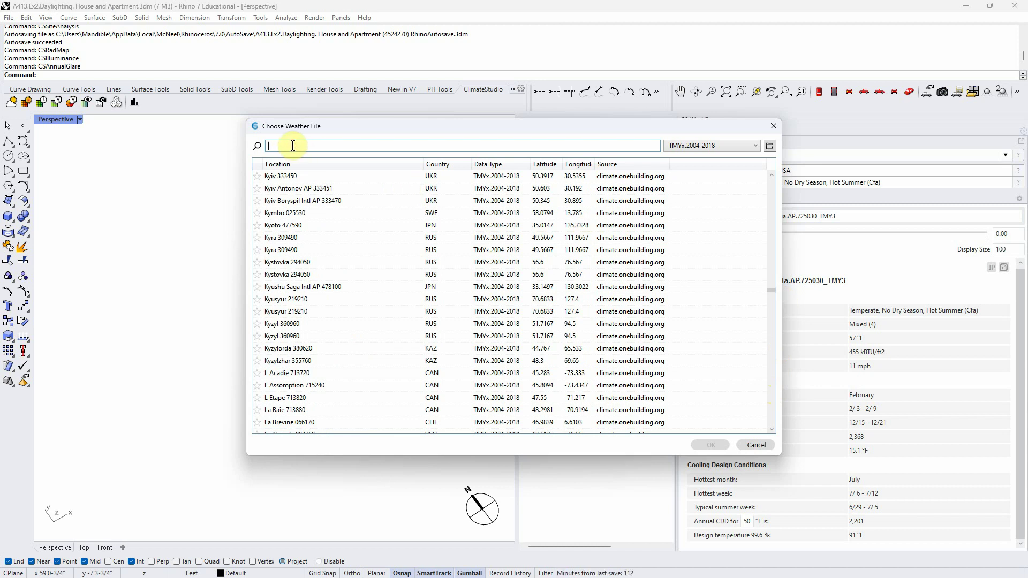
type("ny")
key("BackSpace")
type("ew")
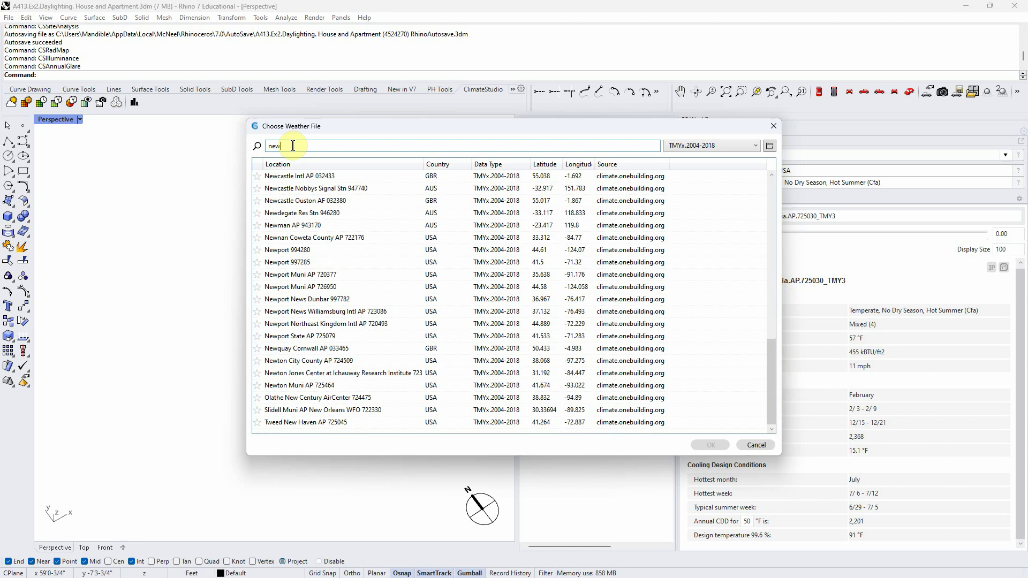
type(" yor")
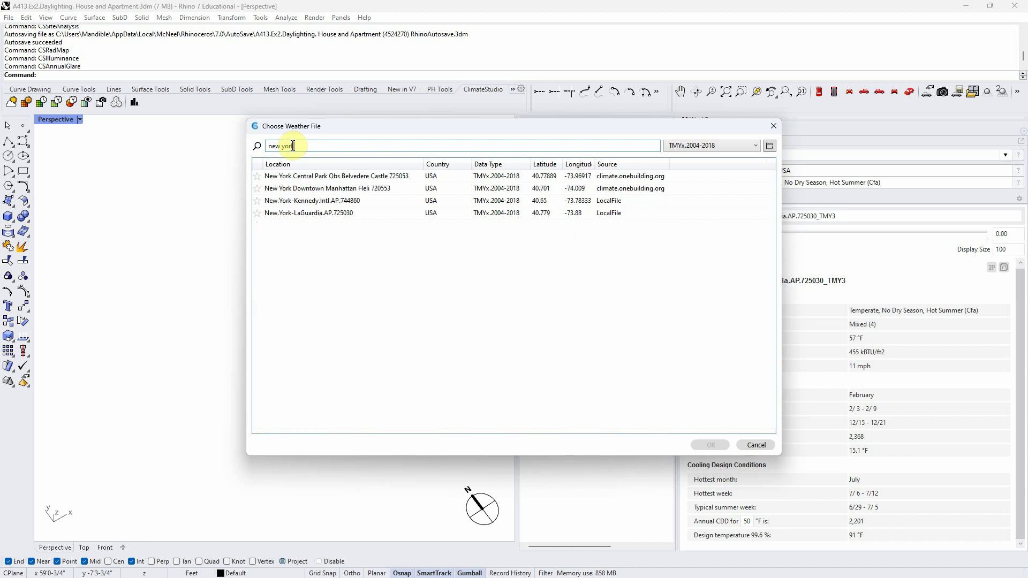
type("k")
left_click(304, 212)
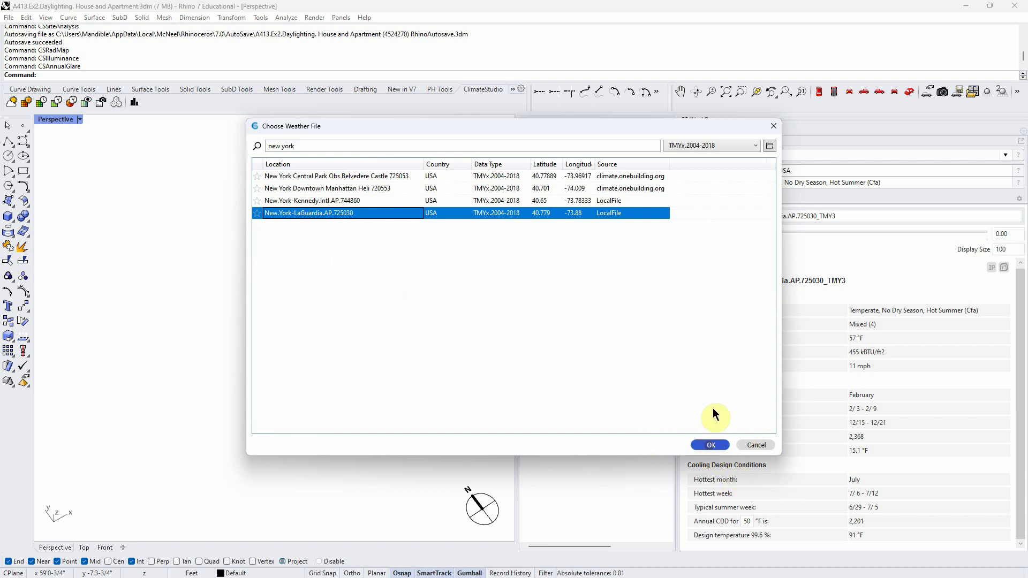
left_click(710, 445)
left_click(738, 171)
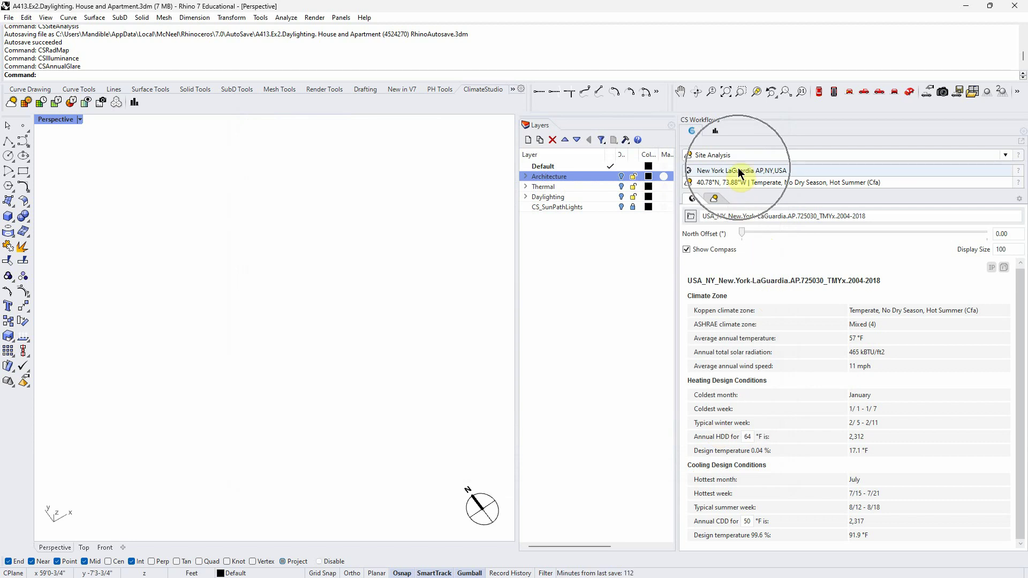
left_click(692, 217)
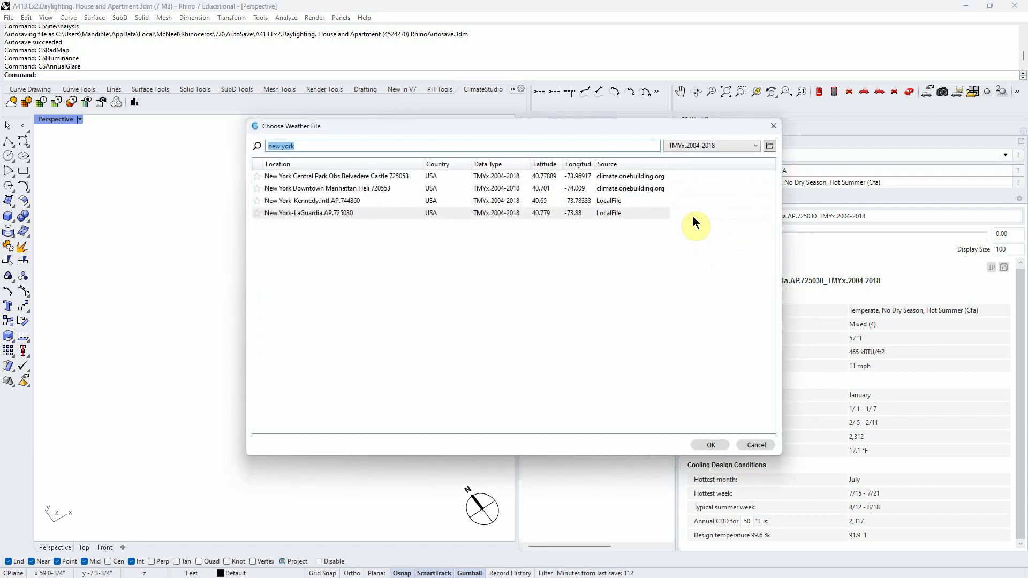
Step: Look through the EPW weather folder, cancel both weather dialogs, and switch to the EnergyPlus Weather Data page
left_click(768, 146)
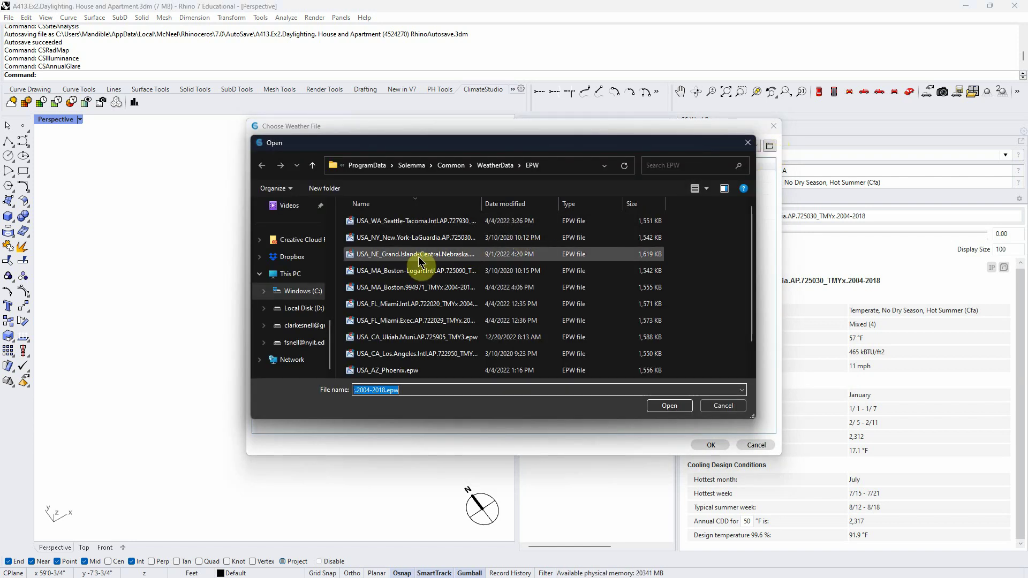
scroll(420, 263, "down", 2)
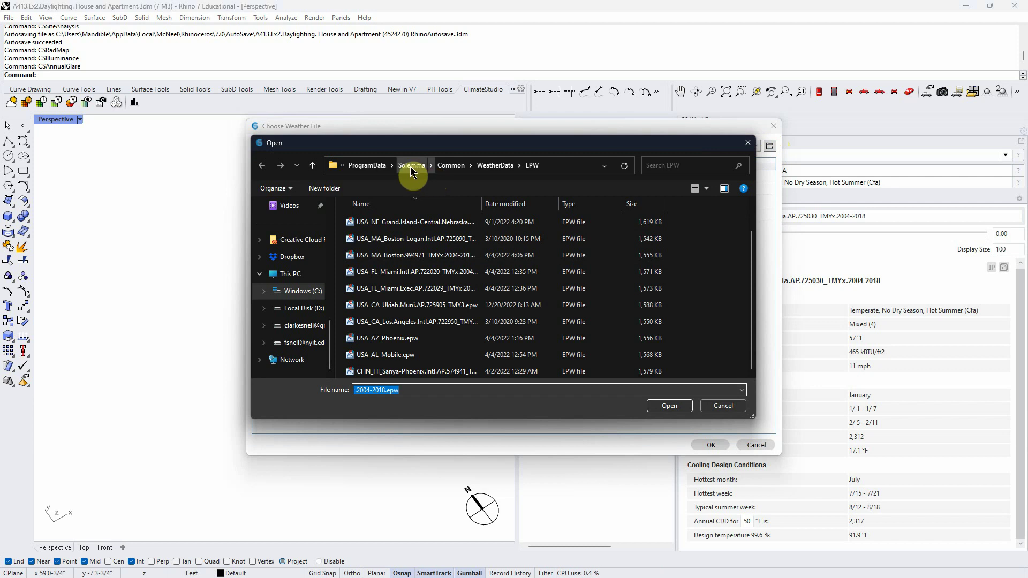
scroll(424, 289, "up", 2)
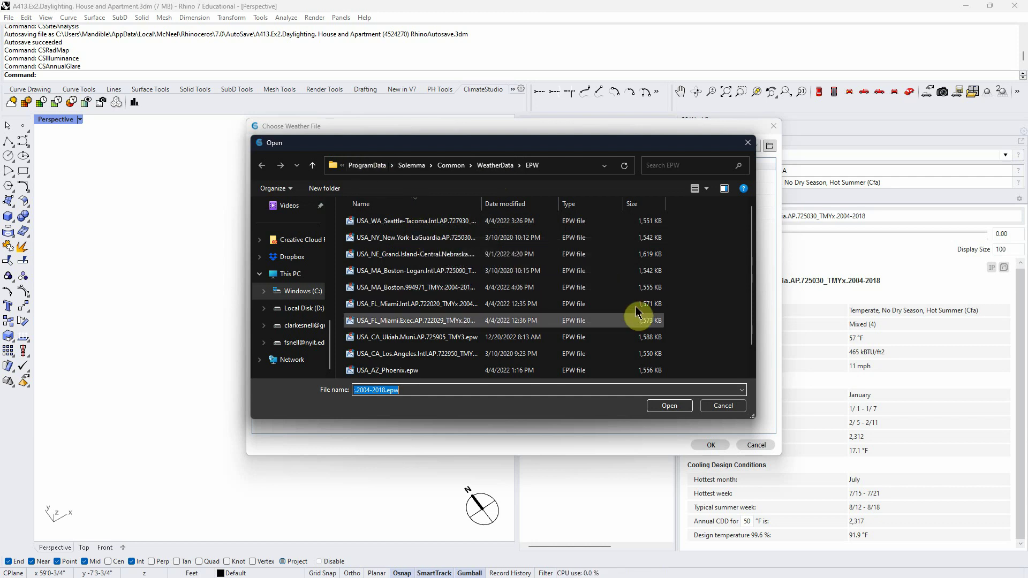
left_click(711, 409)
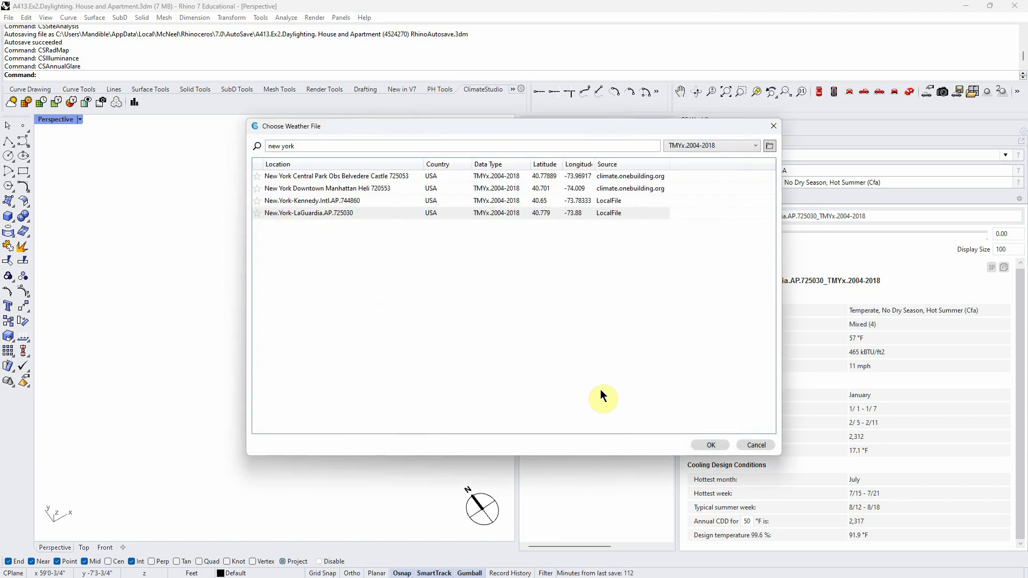
left_click(751, 445)
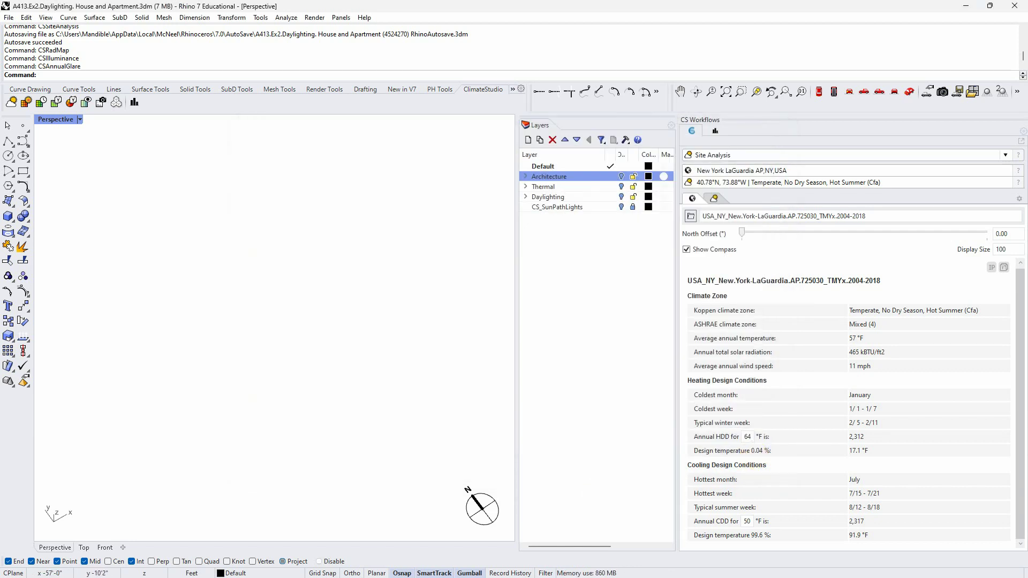
key("alt+Tab")
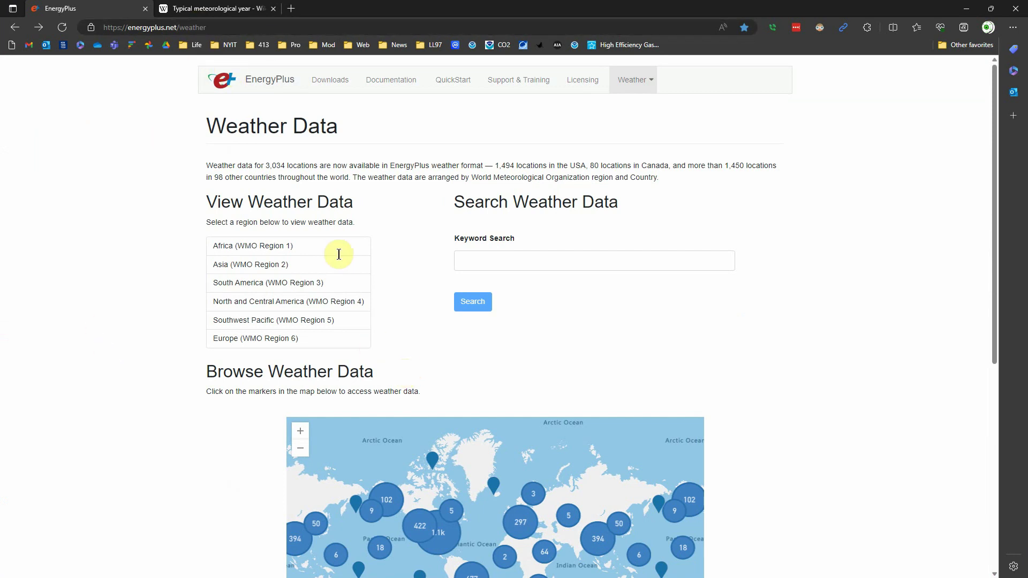
Step: Open Wikipedia's Typical meteorological year article and highlight the term TMY
left_click(199, 9)
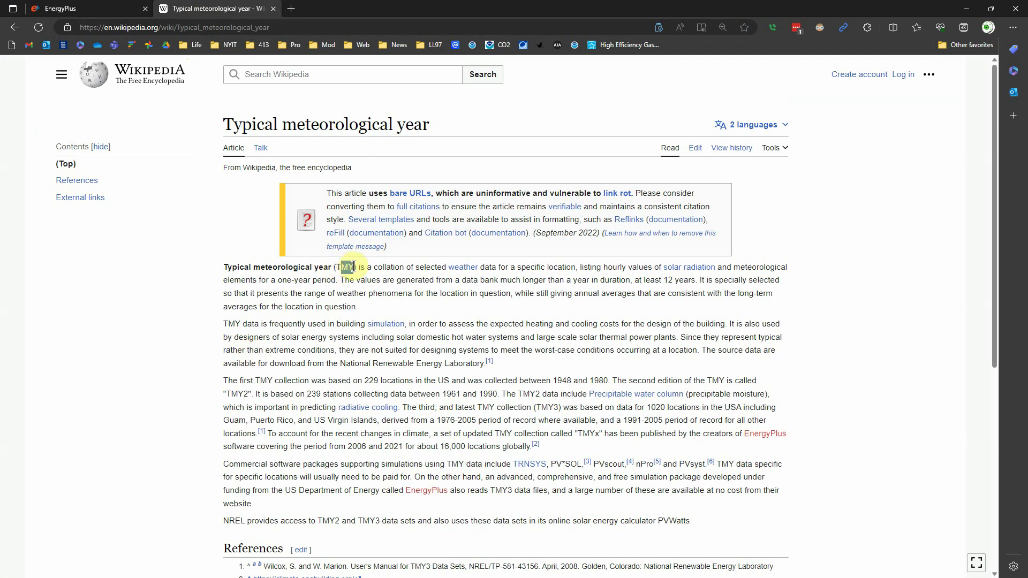
left_click_drag(336, 266, 354, 270)
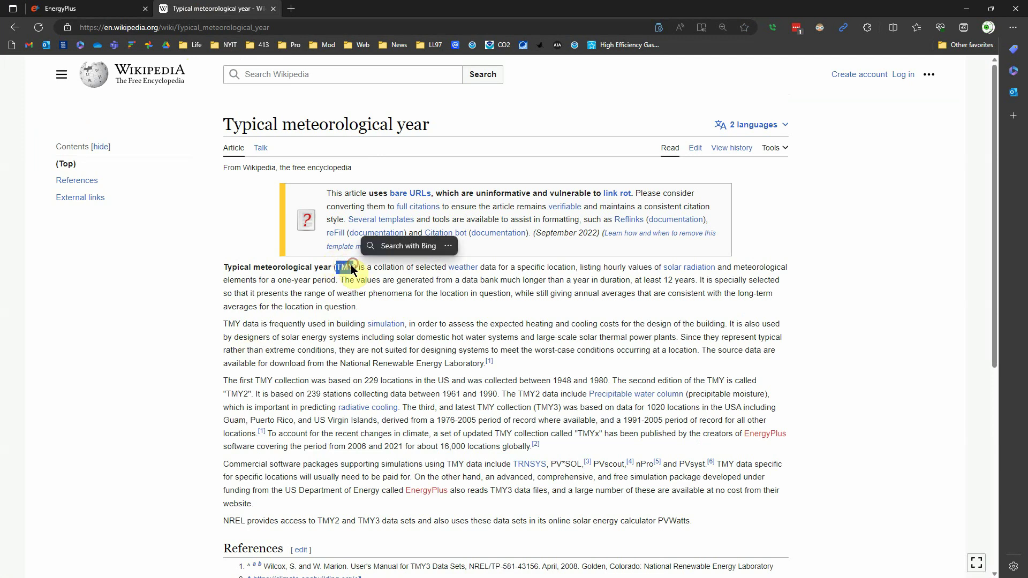
Step: Back in Rhino, open and cancel the weather file chooser, then minimize Rhino to reveal the TMY article
key("alt+Tab")
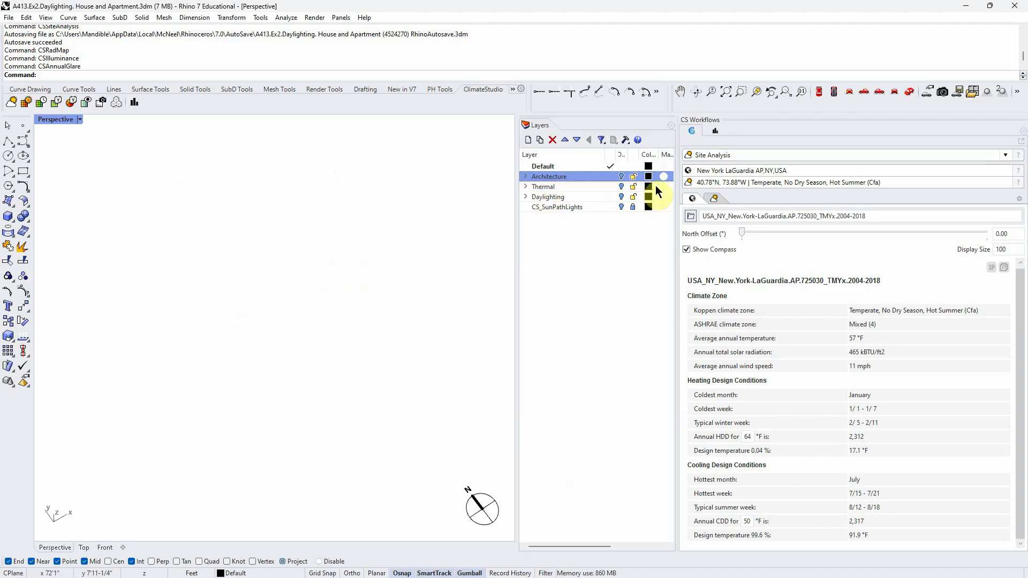
left_click(692, 216)
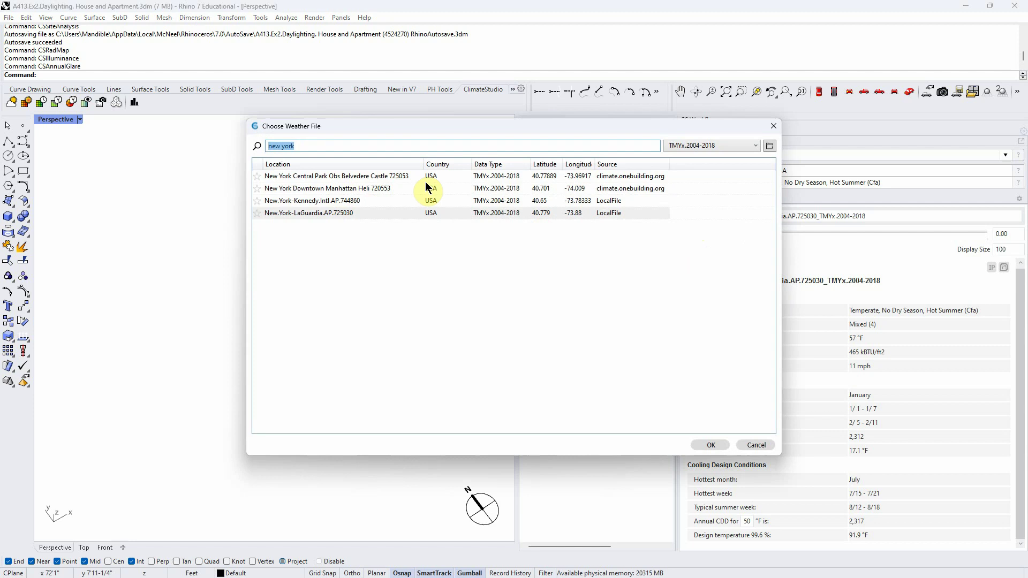
left_click(502, 177)
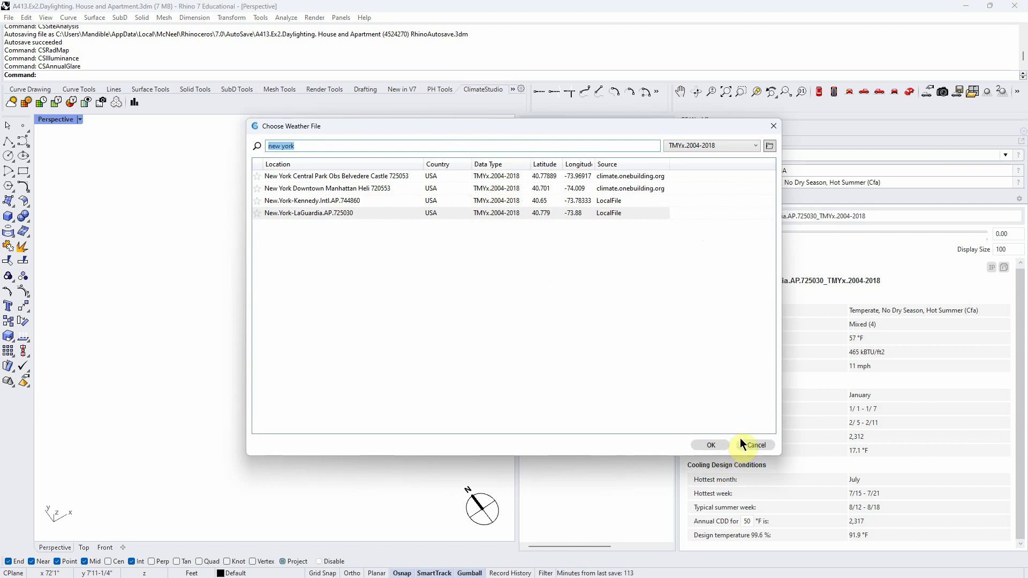
left_click(754, 445)
left_click(966, 6)
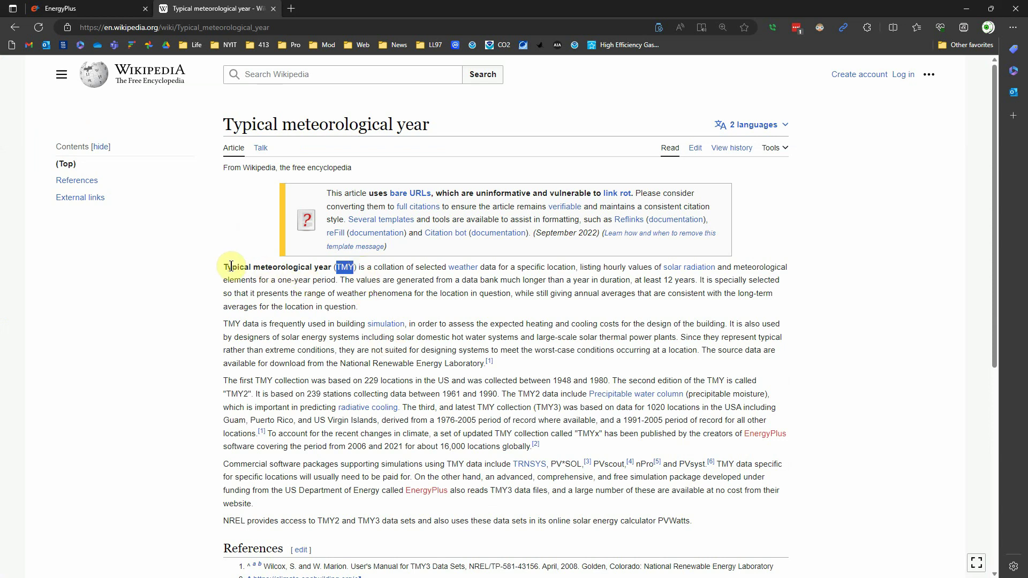
Step: Highlight the defining term and TMY3 in the Wikipedia TMY article, clearing each selection afterwards
left_click_drag(226, 273, 322, 295)
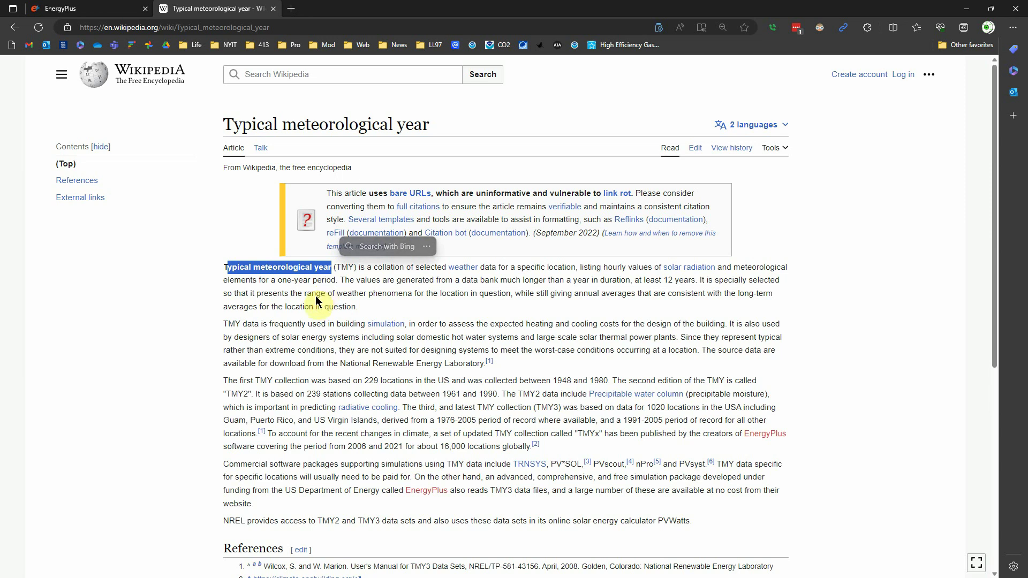
left_click(519, 372)
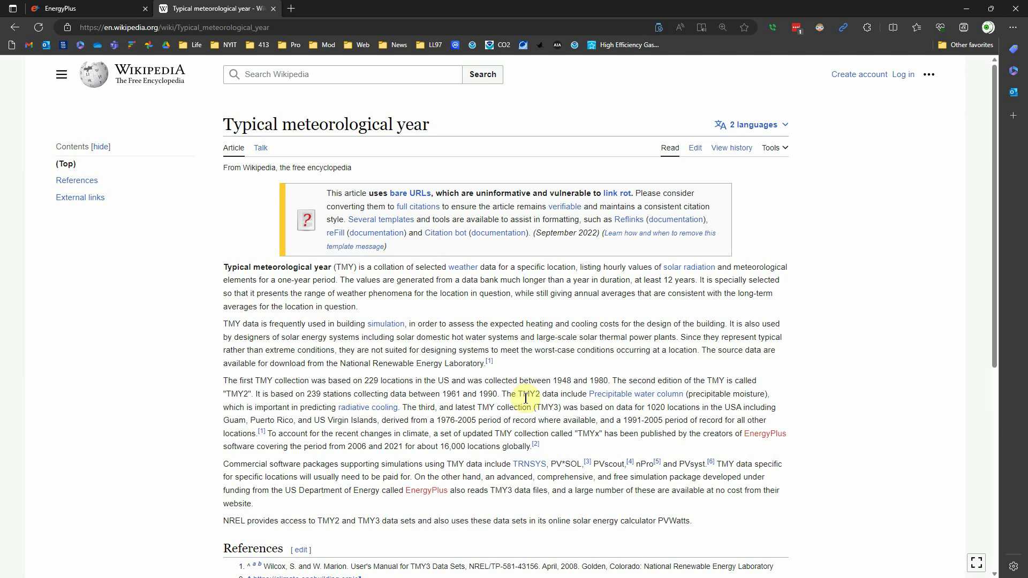
left_click(528, 394)
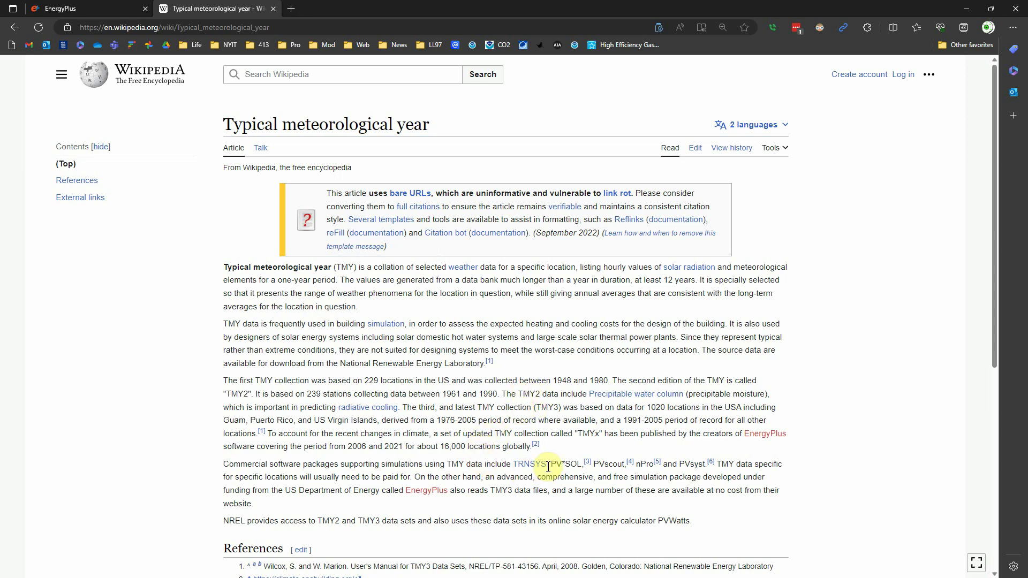
double_click(547, 407)
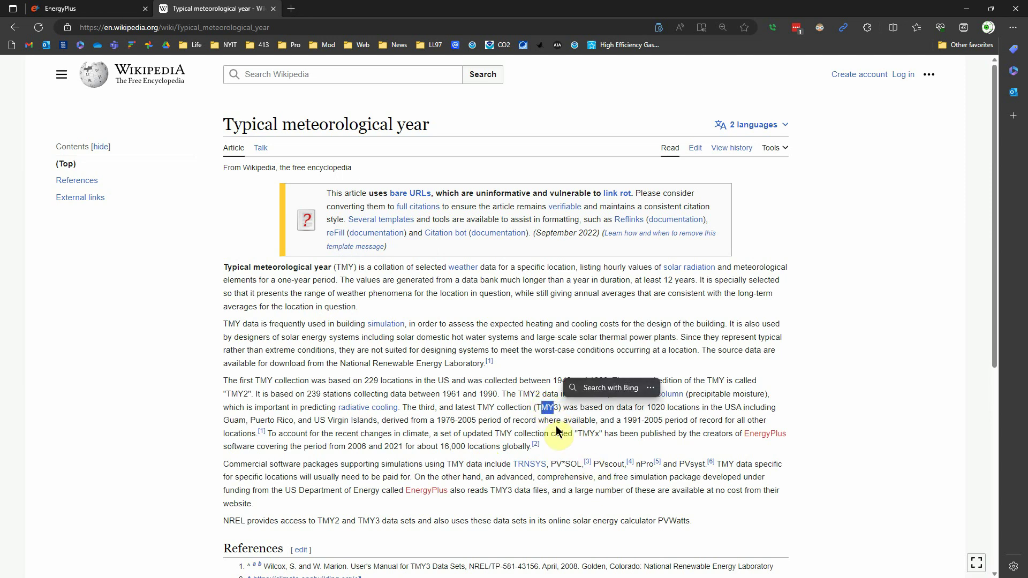
left_click(557, 452)
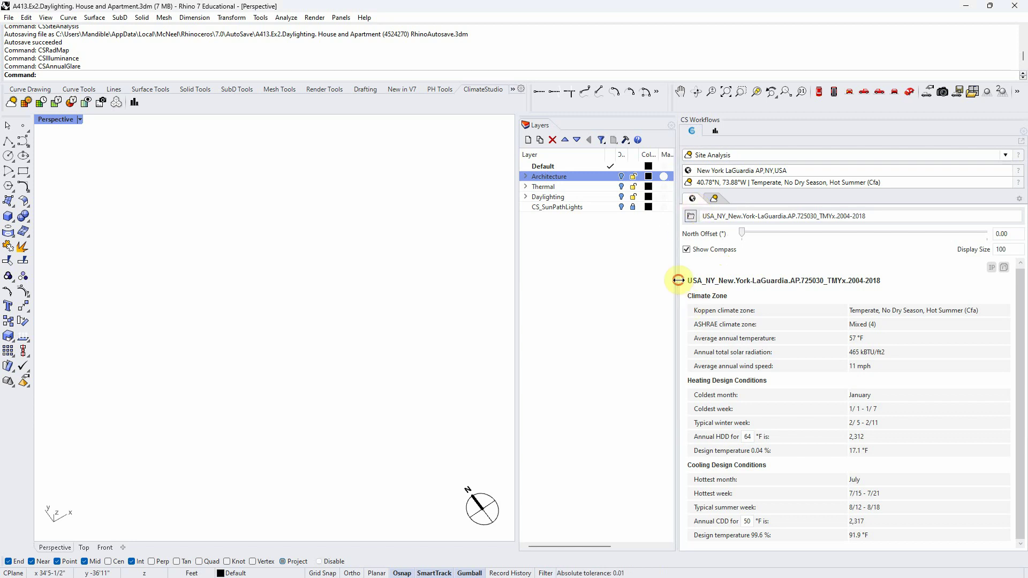
Step: Widen the LaGuardia climate summary, check its values in SI units, then return to IP (57 °F, 11 mph)
left_click_drag(677, 280, 621, 284)
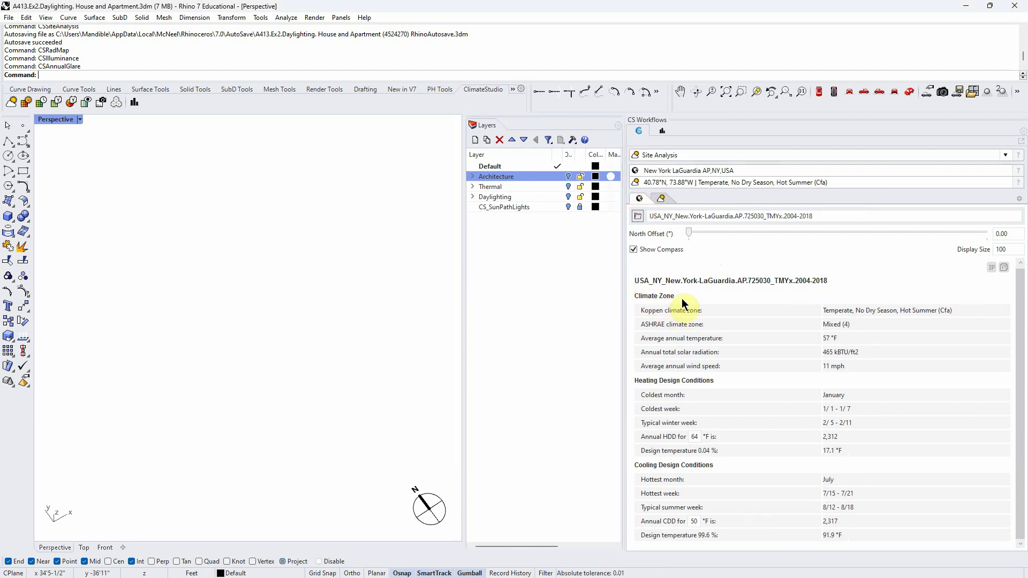
left_click(991, 269)
left_click(992, 271)
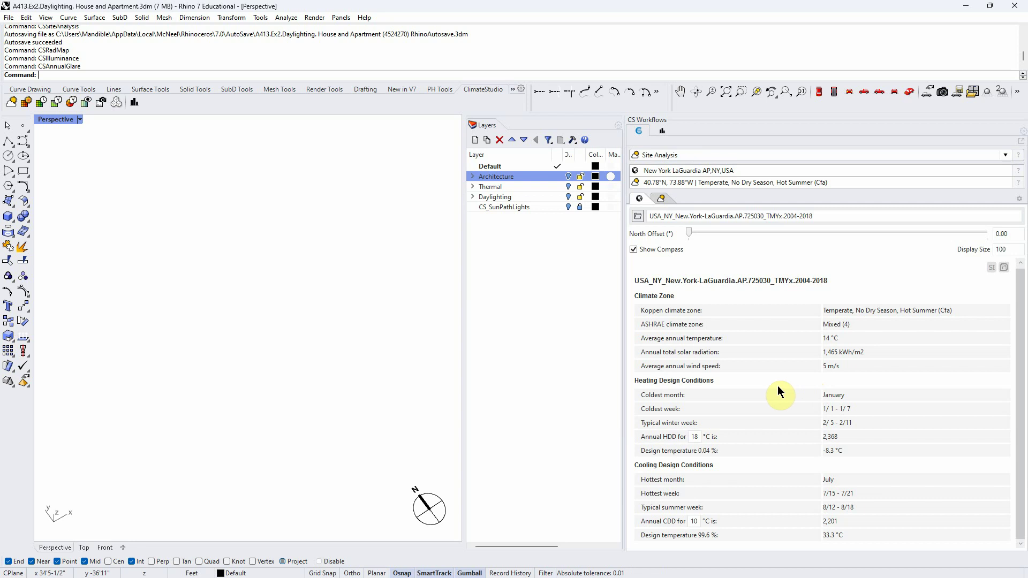
left_click(692, 169)
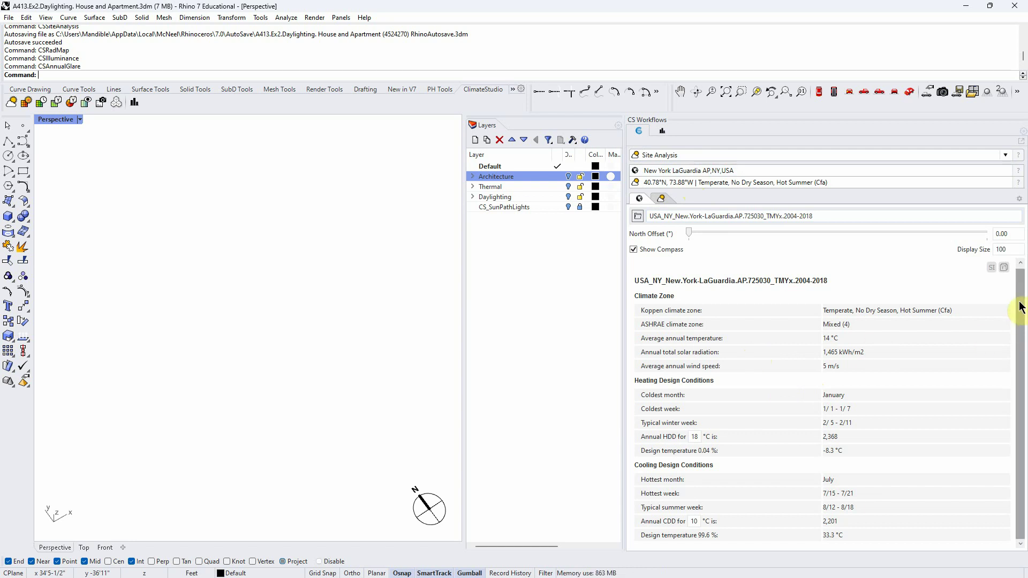
left_click(1022, 335)
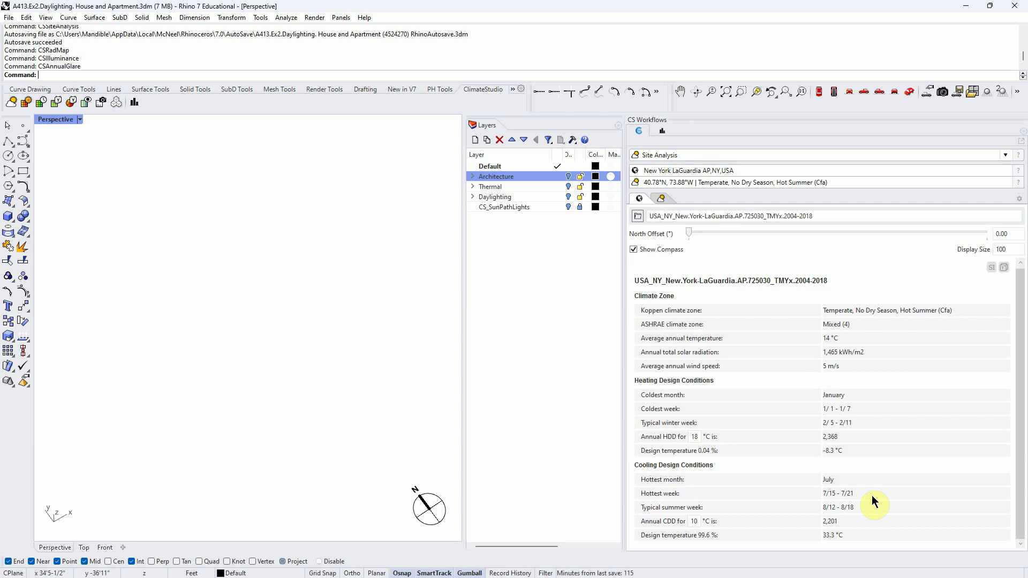
left_click(991, 269)
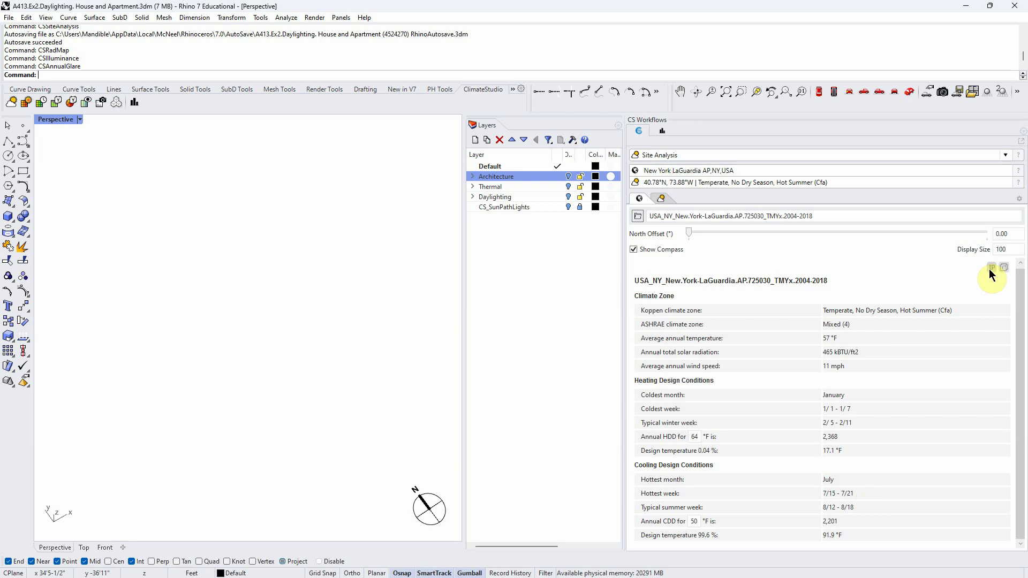
left_click(990, 268)
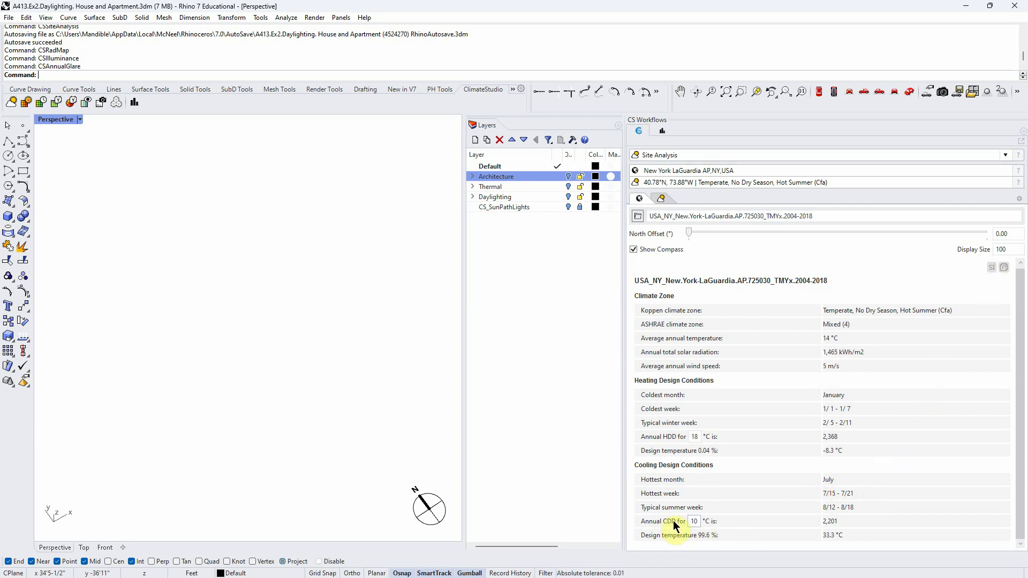
double_click(694, 522)
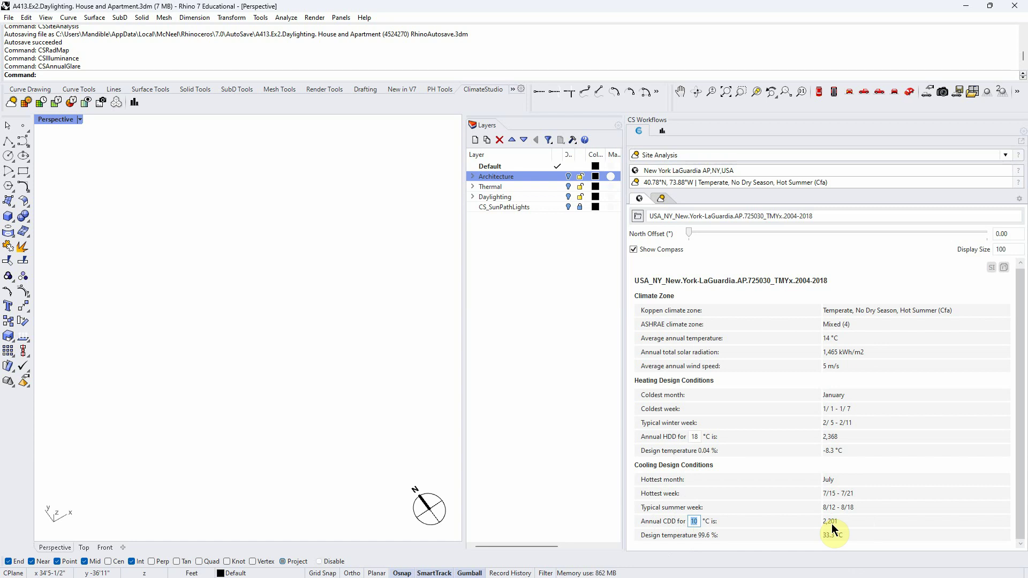
left_click(993, 267)
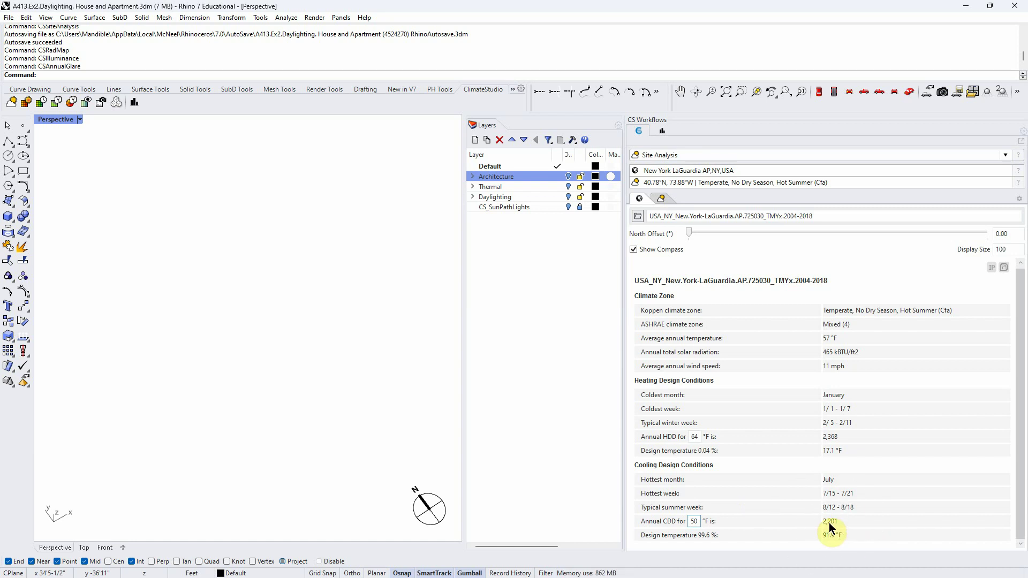
Step: Switch the climate summary to SI units and turn on the Architecture layer to show the house
left_click(992, 268)
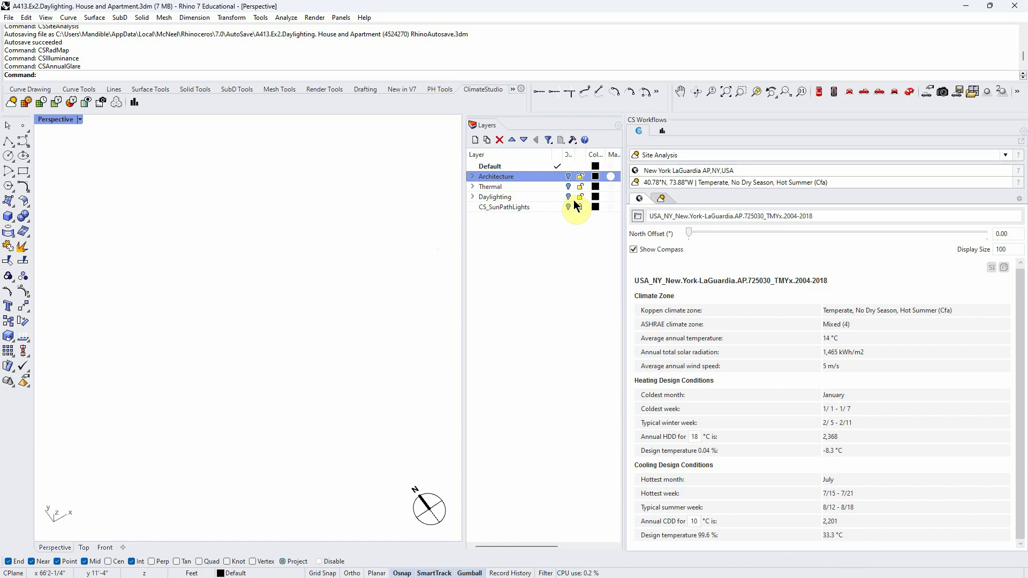
left_click(568, 176)
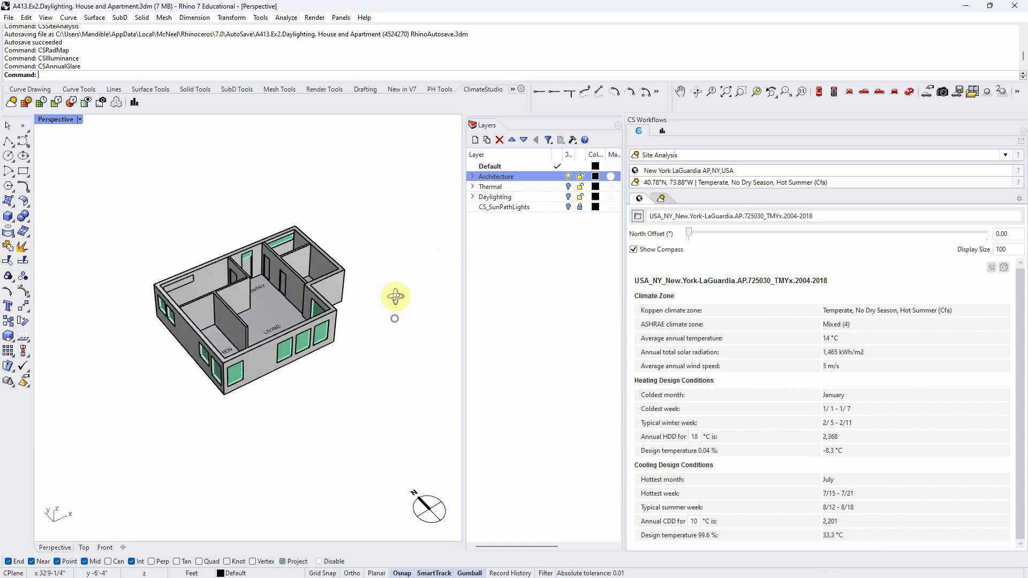
right_click_drag(395, 296, 395, 290)
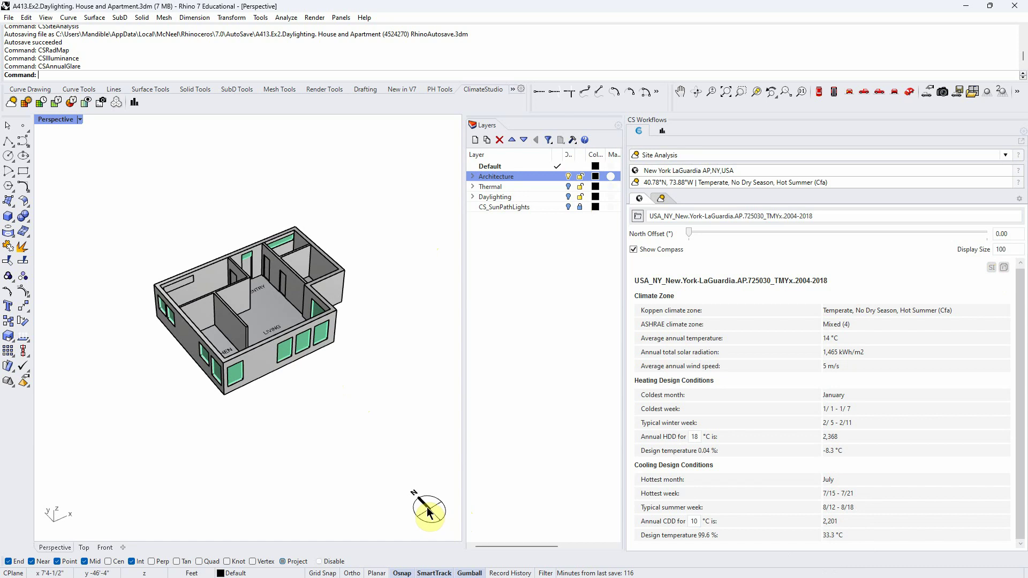
Step: Toggle the site compass off and on while orbiting the house, then bring up the panel tabs row
left_click(634, 250)
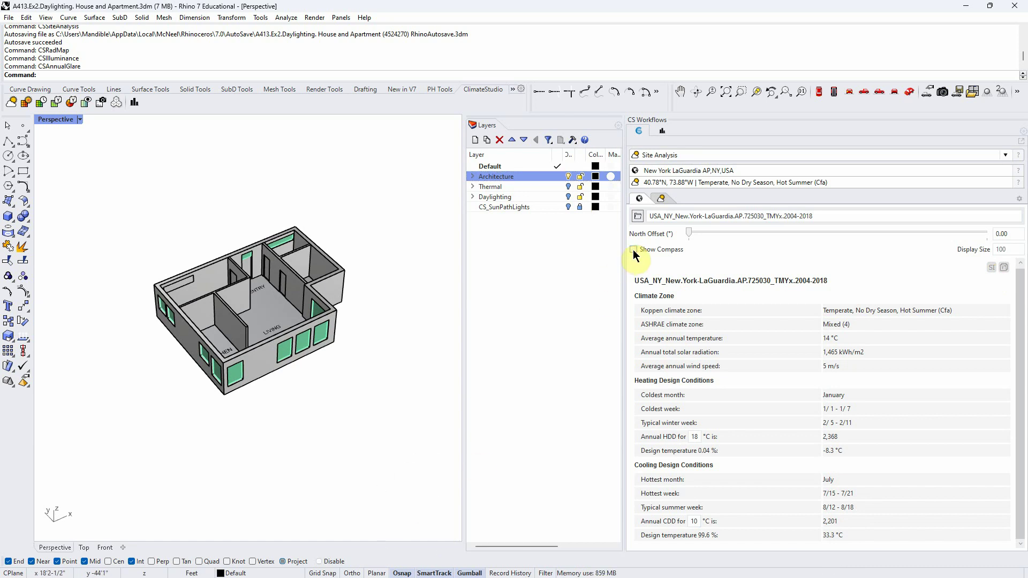
left_click(633, 250)
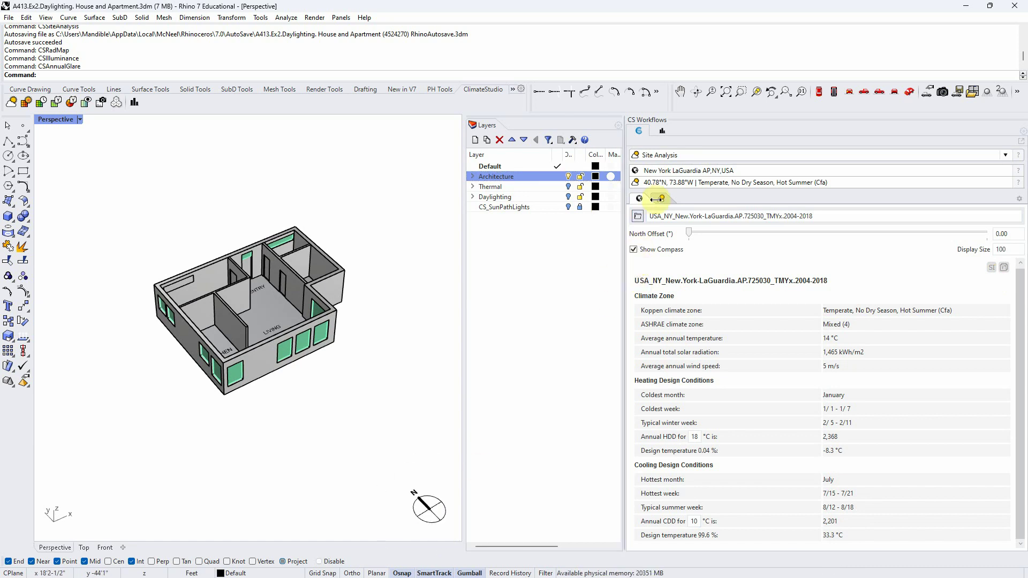
mouse_move(404, 470)
right_mouse_down()
mouse_move(414, 447)
mouse_move(360, 442)
mouse_move(381, 459)
mouse_move(430, 454)
mouse_move(425, 486)
mouse_move(415, 480)
right_mouse_up()
scroll(361, 442, "down", 3)
scroll(408, 464, "down", 2)
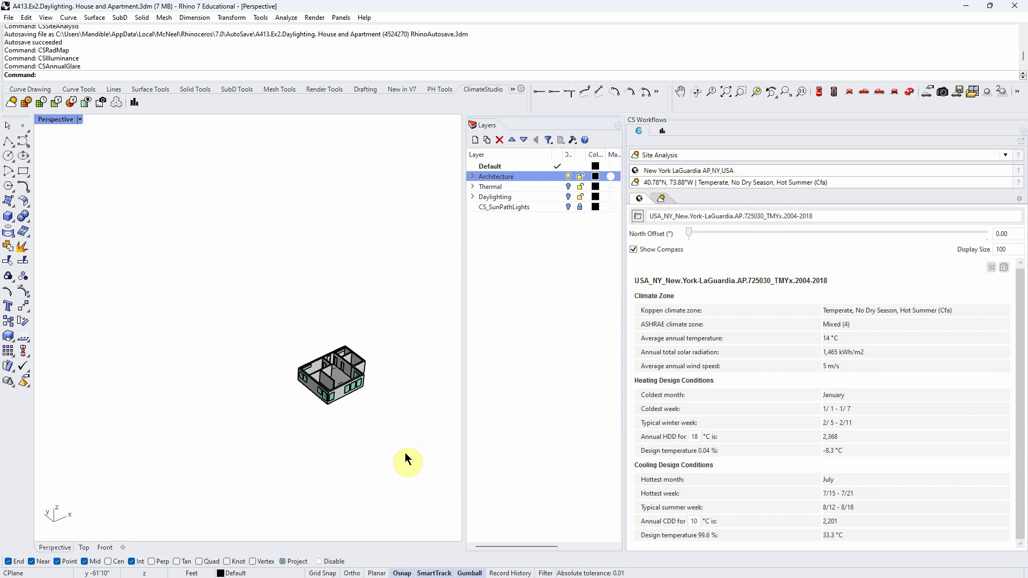
scroll(402, 474, "up", 4)
scroll(395, 463, "down", 4)
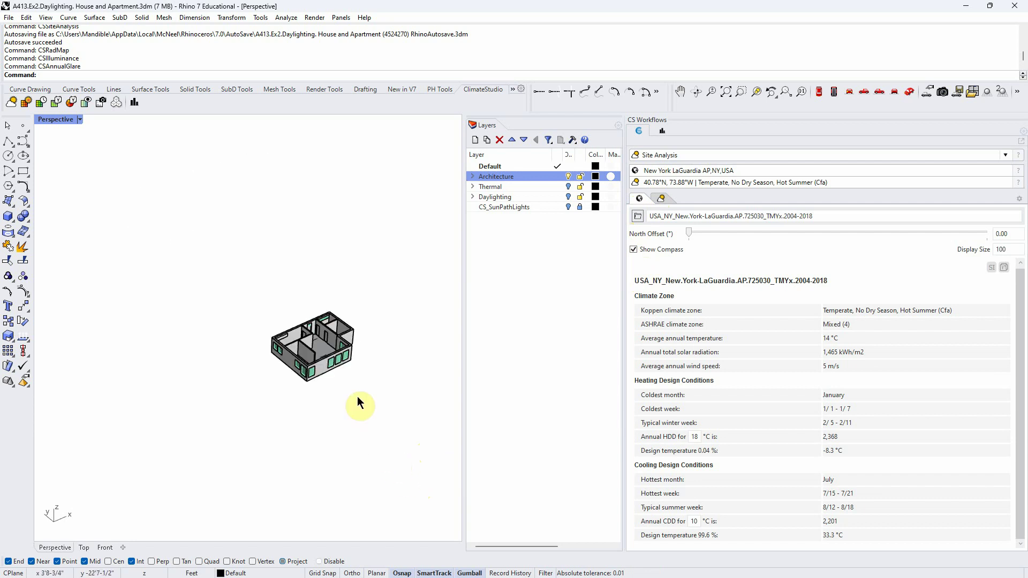
left_click(633, 250)
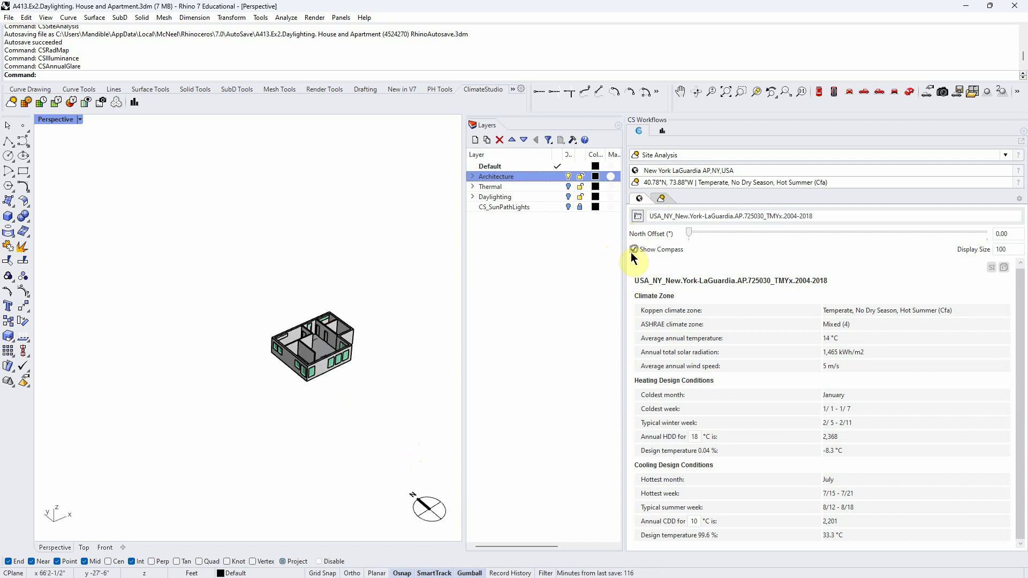
right_click_drag(420, 460, 419, 460)
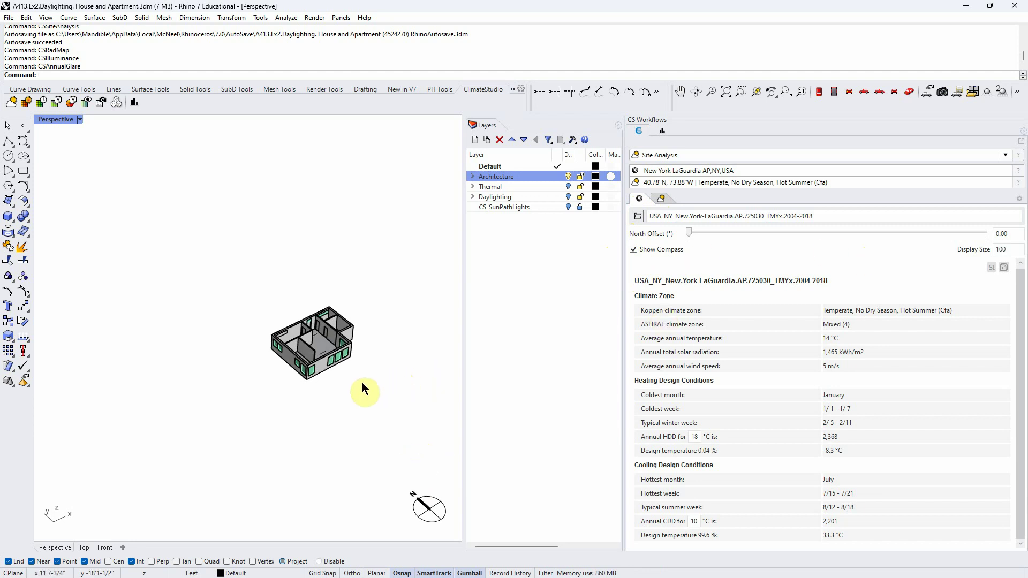
scroll(342, 358, "down", 3)
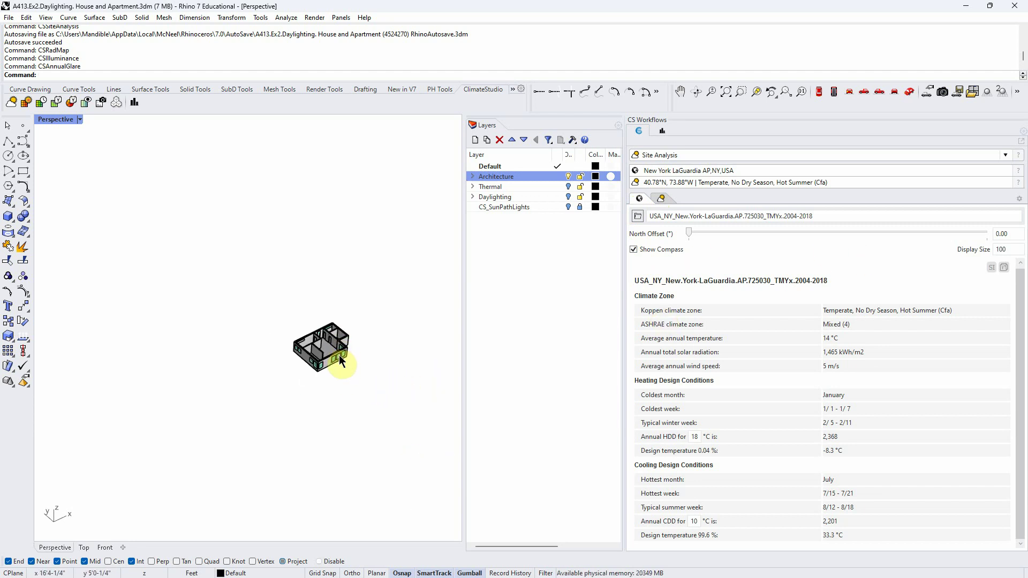
scroll(341, 359, "up", 5)
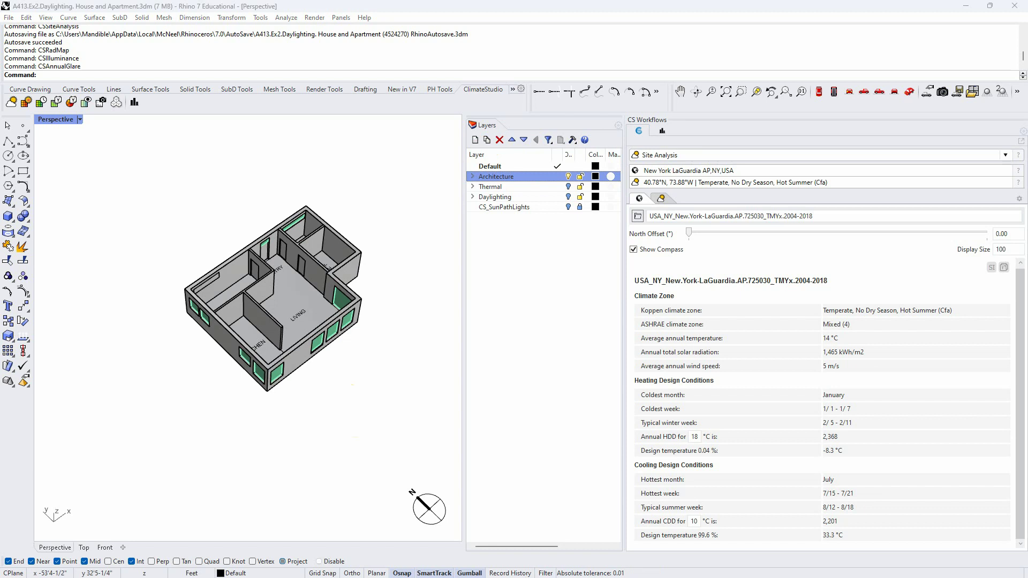
key("F12")
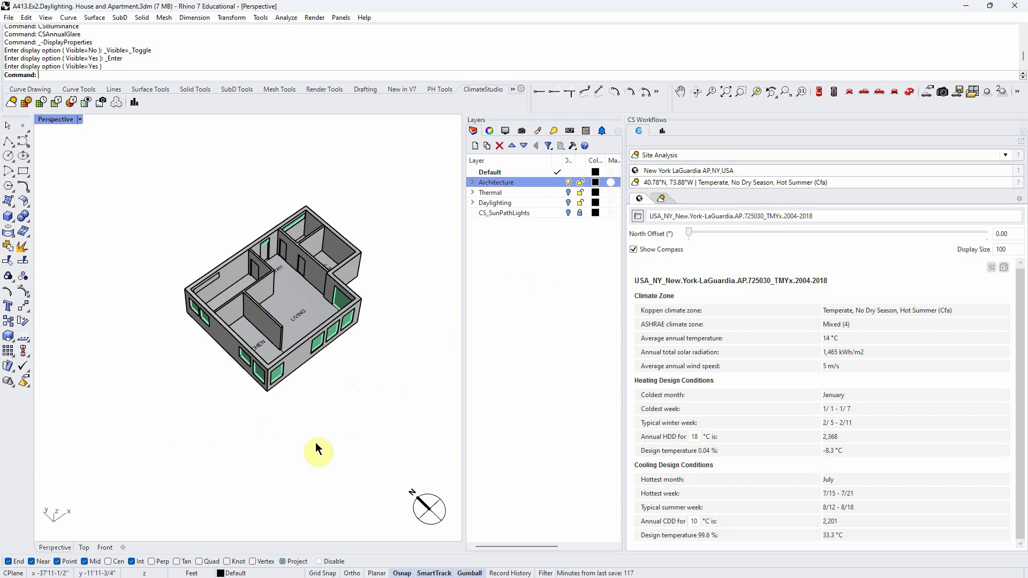
Step: Turn on the construction plane axes in the viewport display settings
left_click(506, 132)
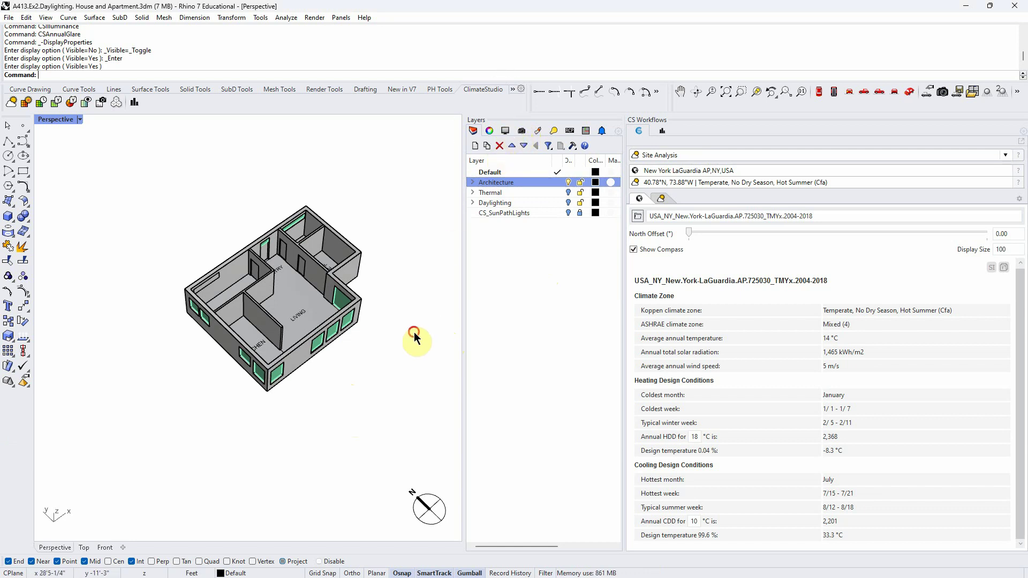
left_click(337, 20)
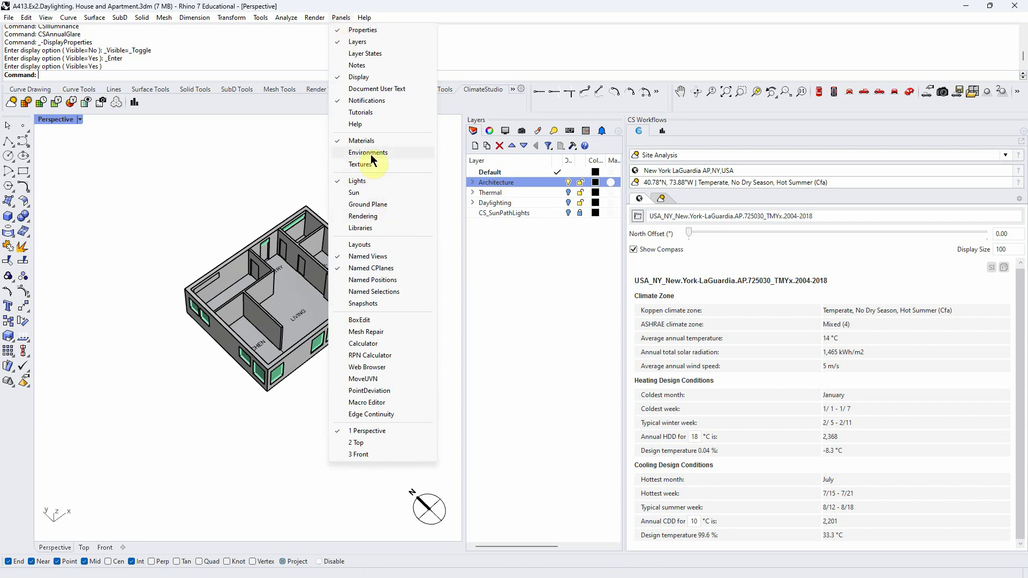
left_click(513, 277)
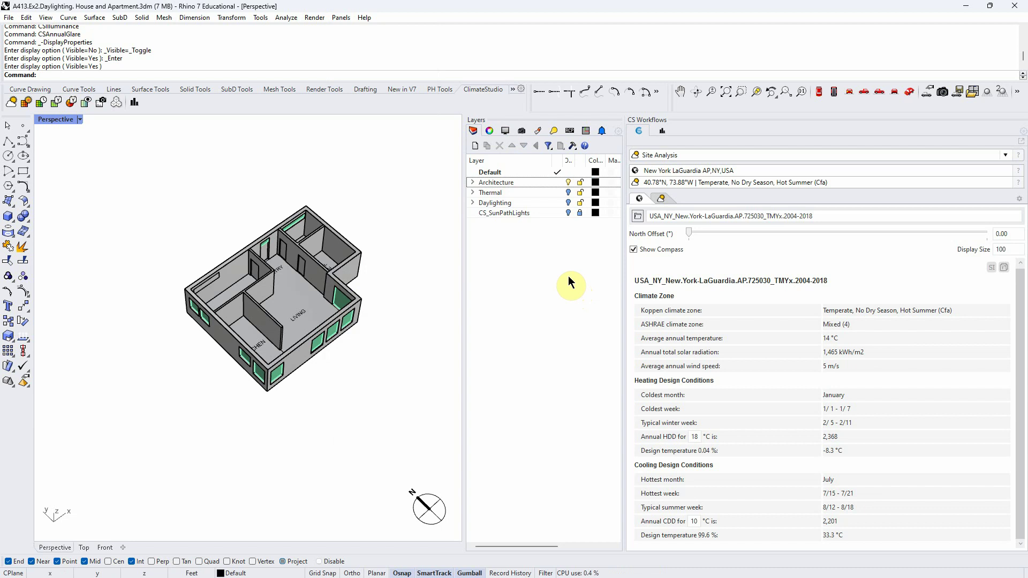
left_click(505, 131)
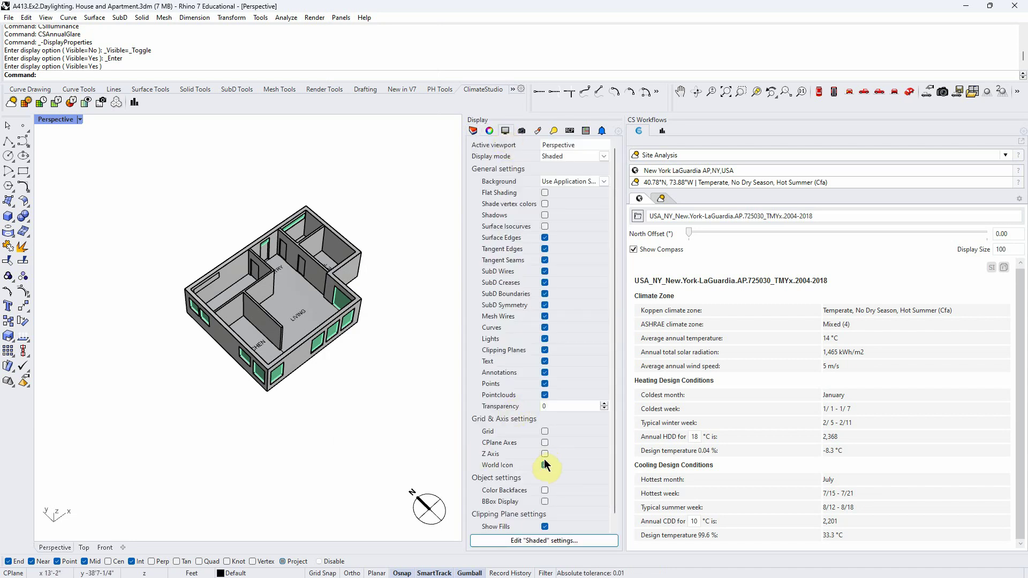
left_click(545, 443)
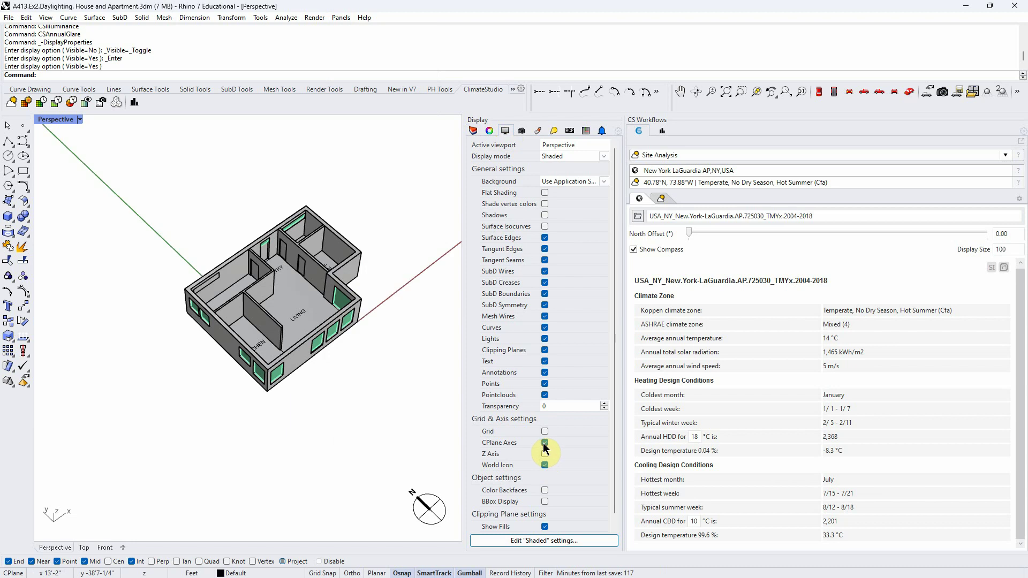
Step: Drag the site North Offset to about 15.51° so the compass rotates
scroll(292, 401, "down", 5)
scroll(303, 400, "up", 5)
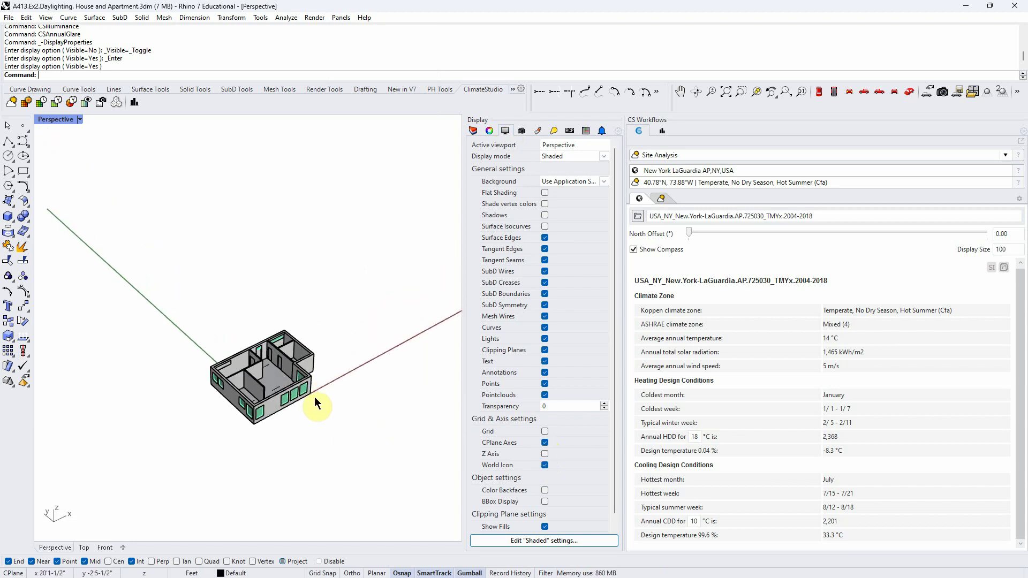
right_click_drag(315, 396, 320, 406)
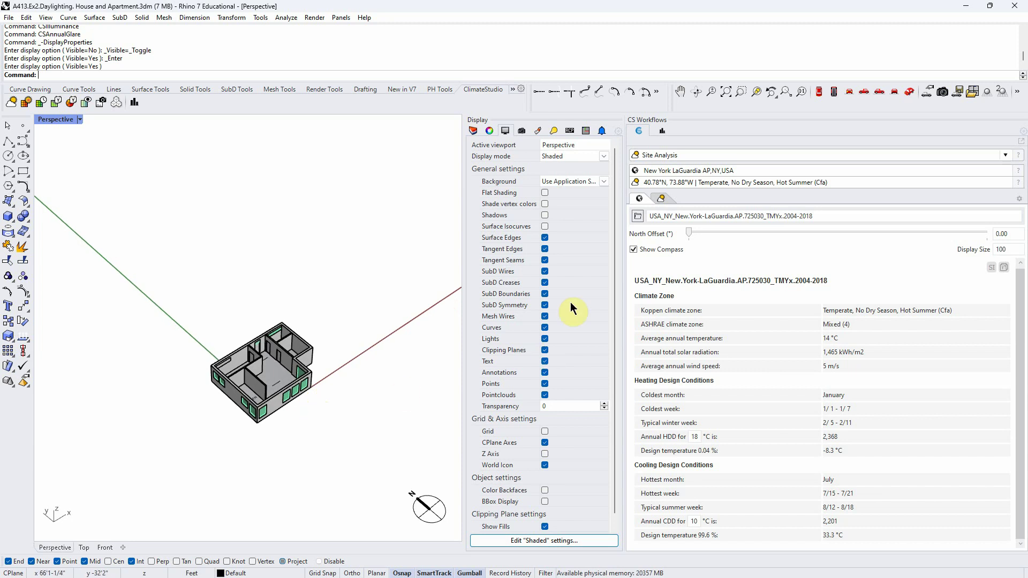
mouse_move(688, 233)
left_mouse_down()
mouse_move(742, 237)
mouse_move(703, 234)
left_mouse_up()
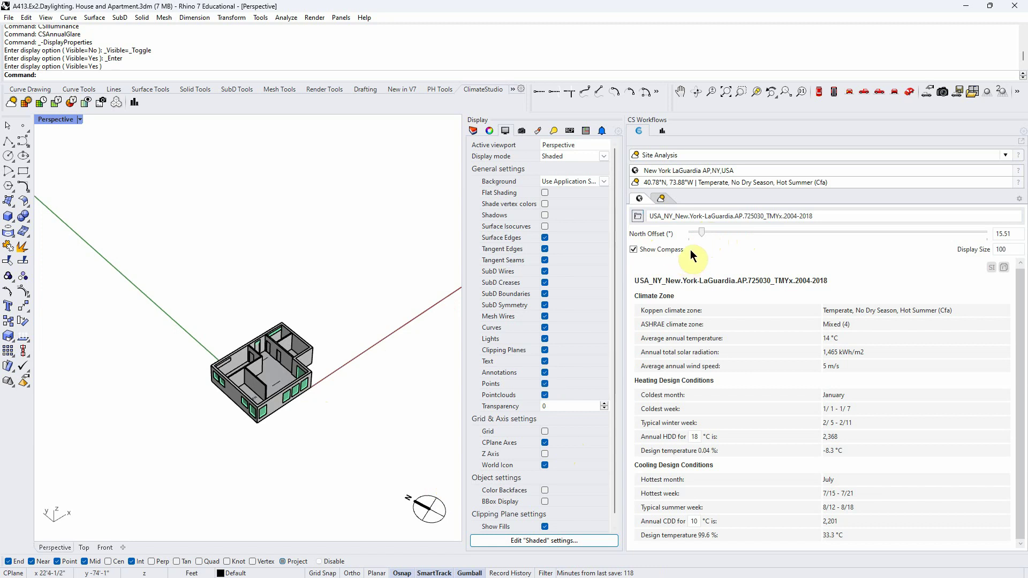
Step: Reset the site North Offset back to 0.00°
left_click_drag(703, 233, 685, 232)
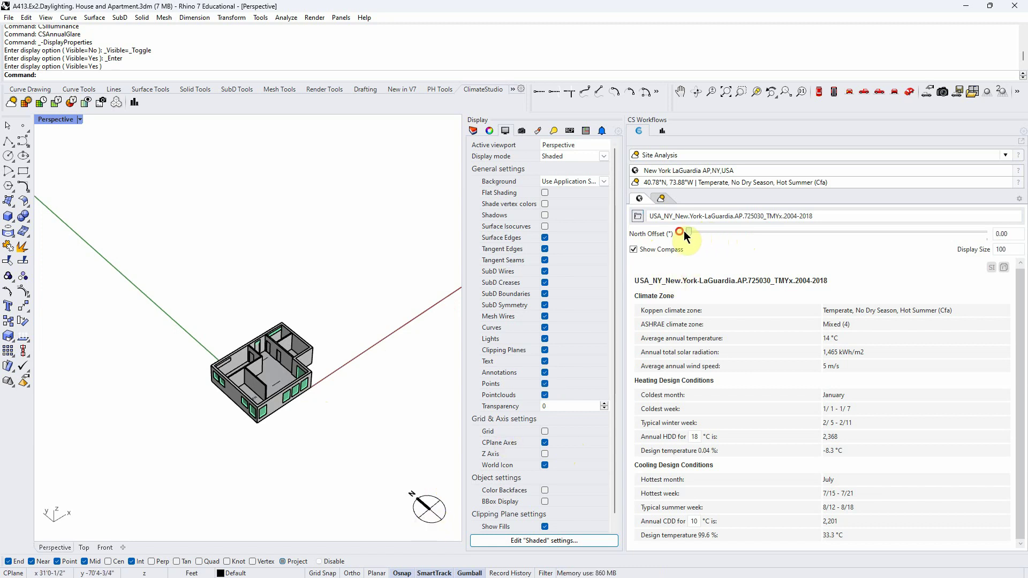
left_click(445, 491)
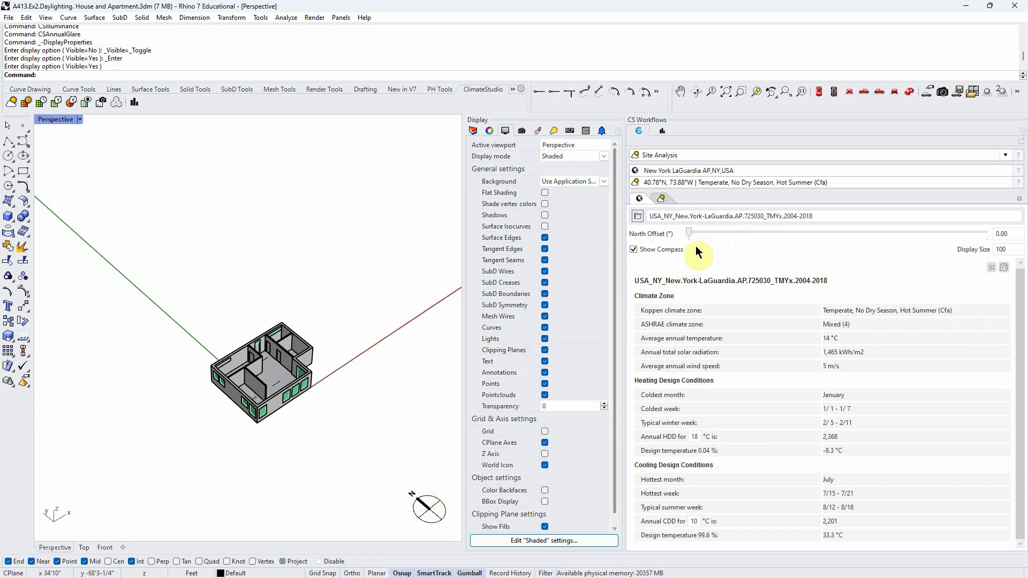
left_click(609, 282)
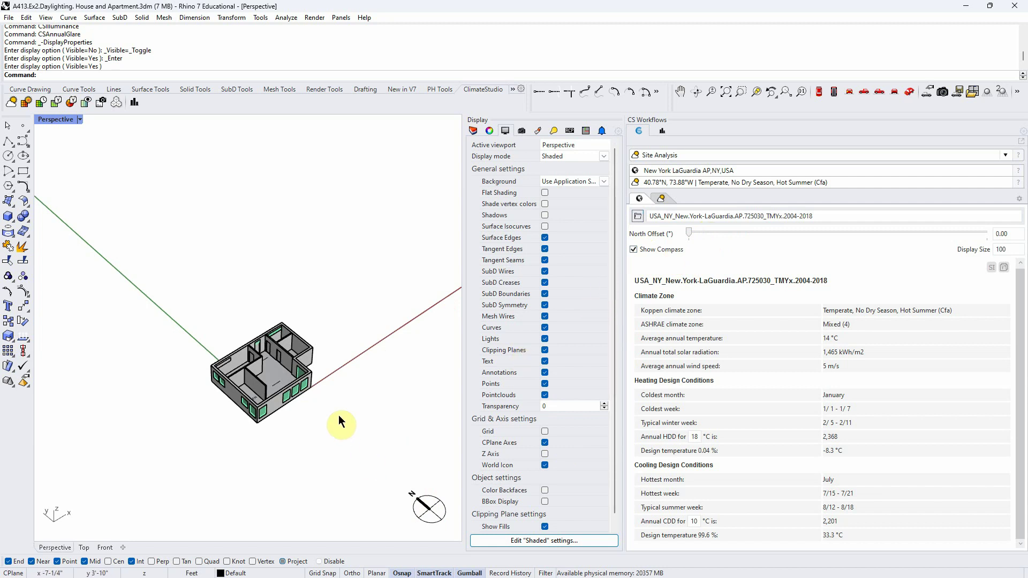
Step: Hide the construction plane axes and orbit the house to a new angle
left_click(544, 442)
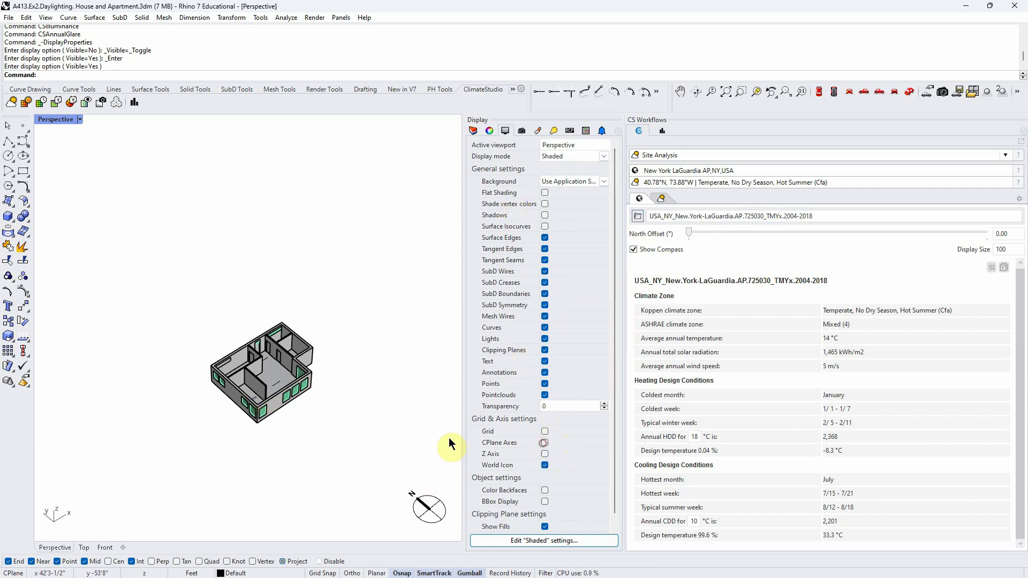
right_click_drag(394, 409, 351, 390)
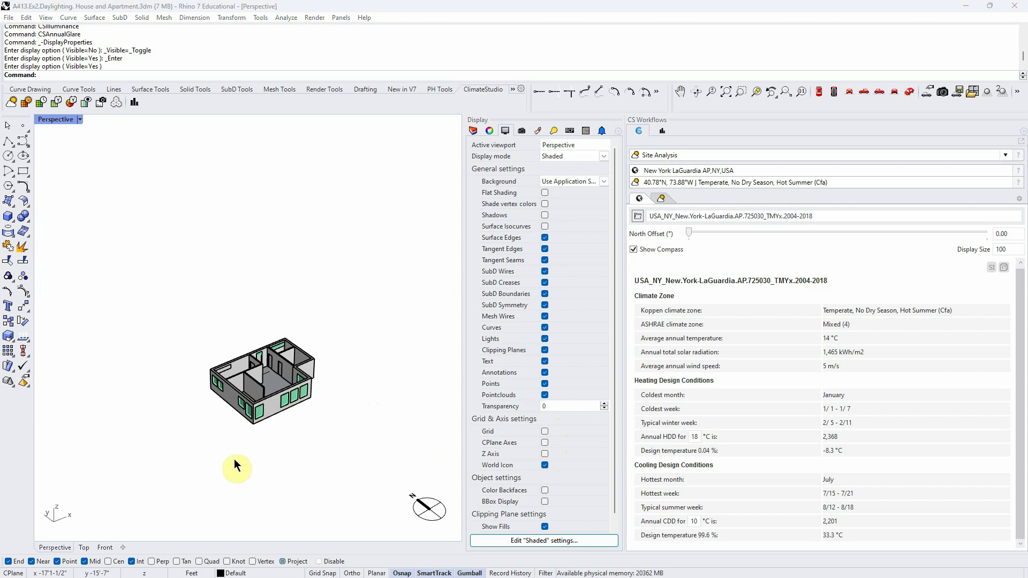
right_click_drag(231, 465, 264, 406)
scroll(257, 406, "up", 3)
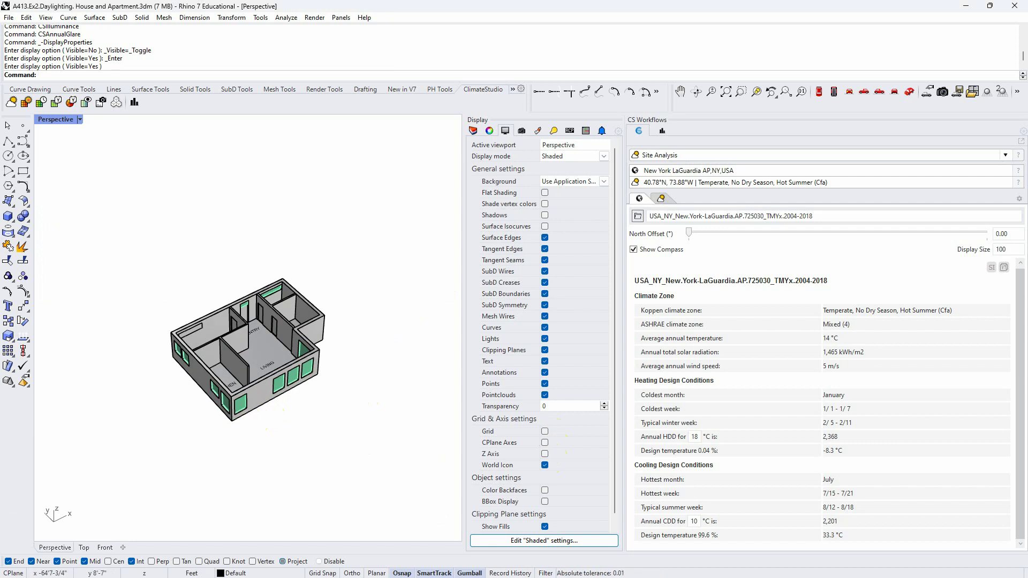
Step: Move from Edge's Typical meteorological year article to the EnergyPlus Weather Data tab
key("alt+Tab")
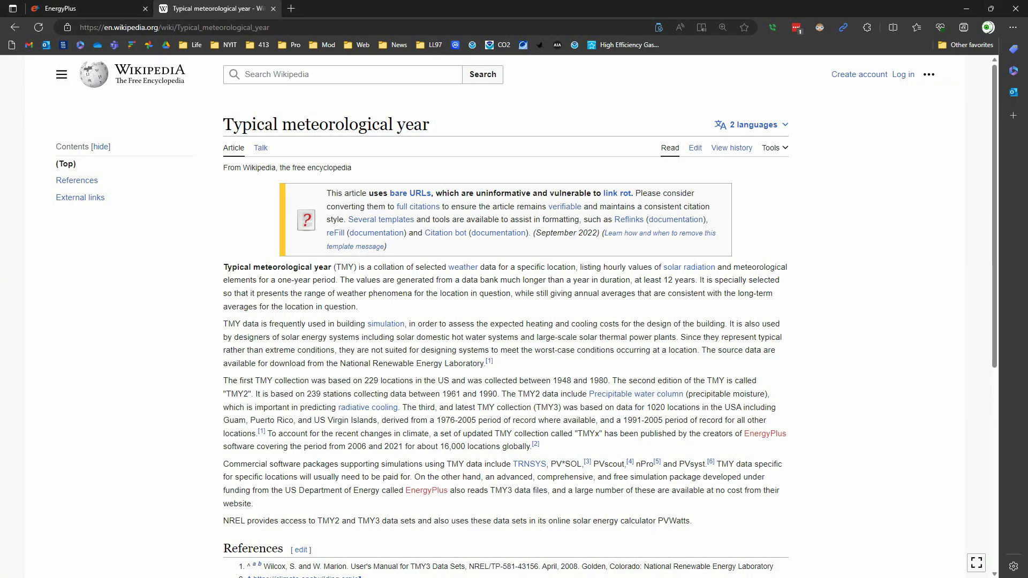
left_click(131, 12)
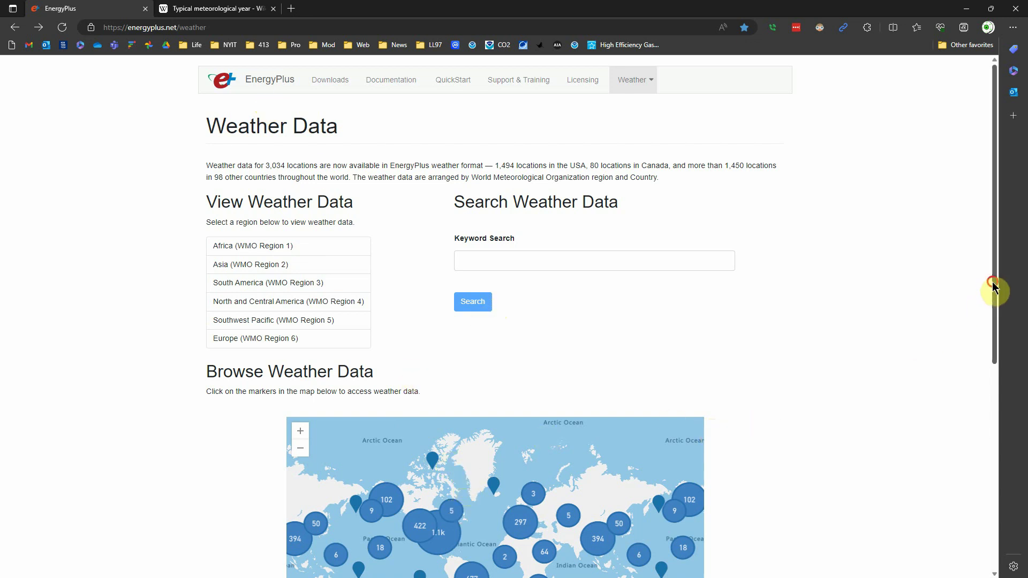
Step: Zoom the EnergyPlus weather map into New York and open the JFK station's weather file links
left_click_drag(993, 287, 1001, 378)
left_click(447, 373)
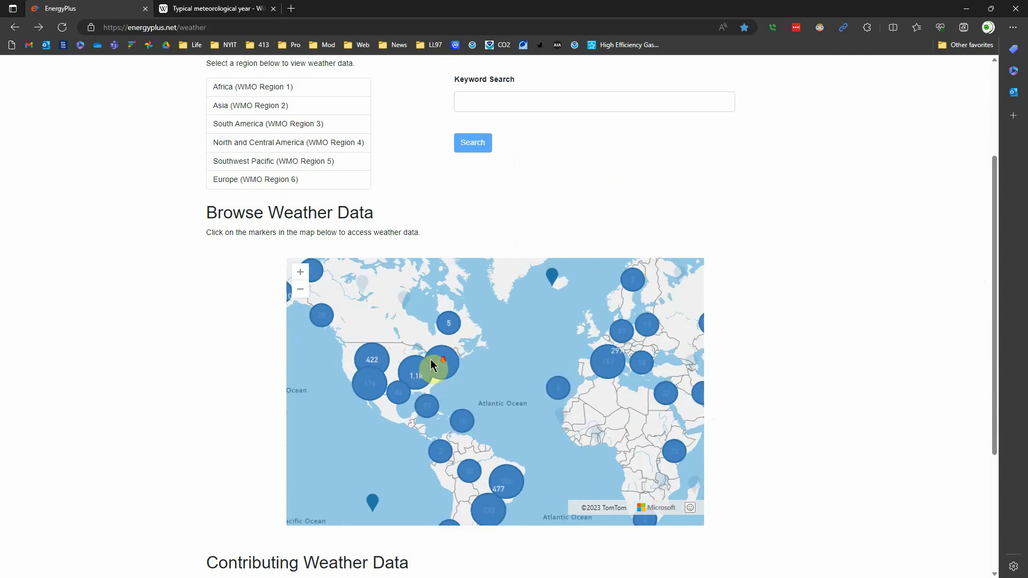
scroll(421, 360, "up", 5)
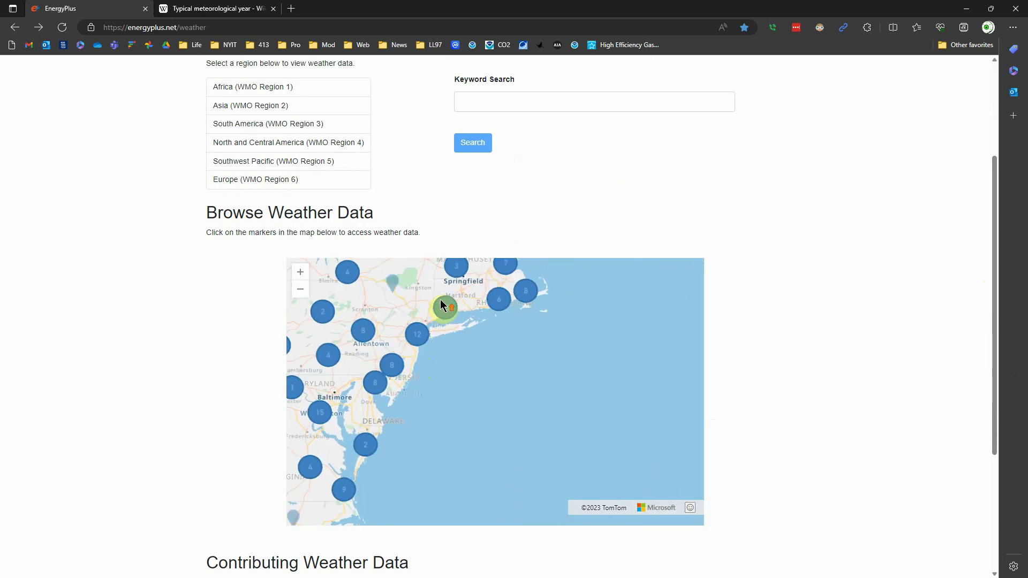
scroll(418, 342, "up", 3)
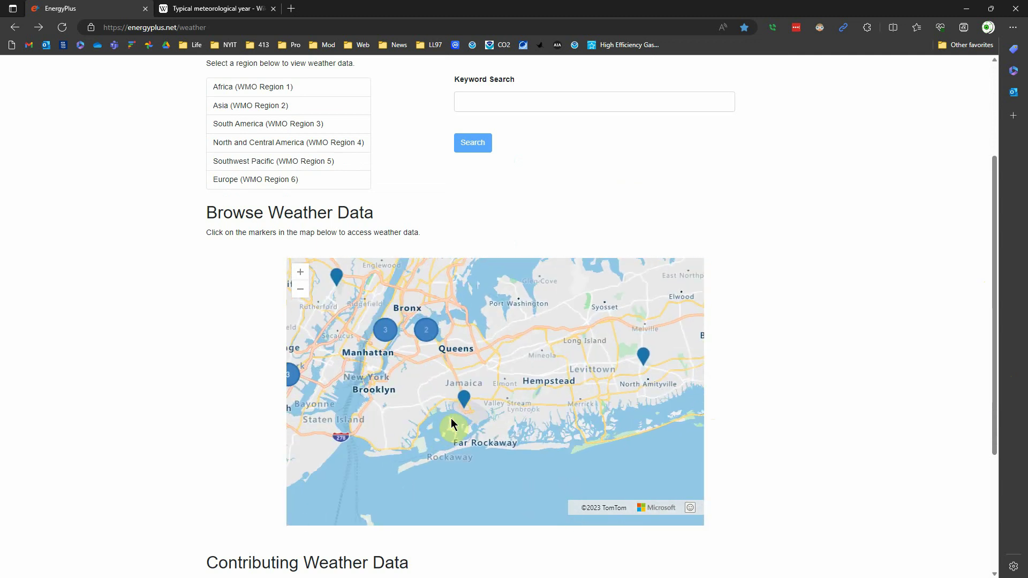
left_click(460, 397)
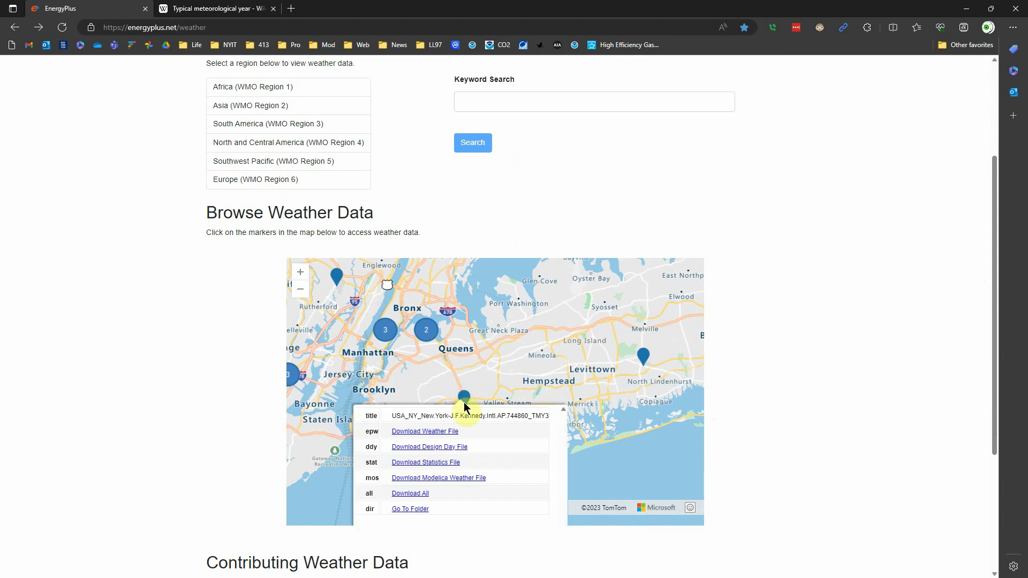
left_click(374, 433)
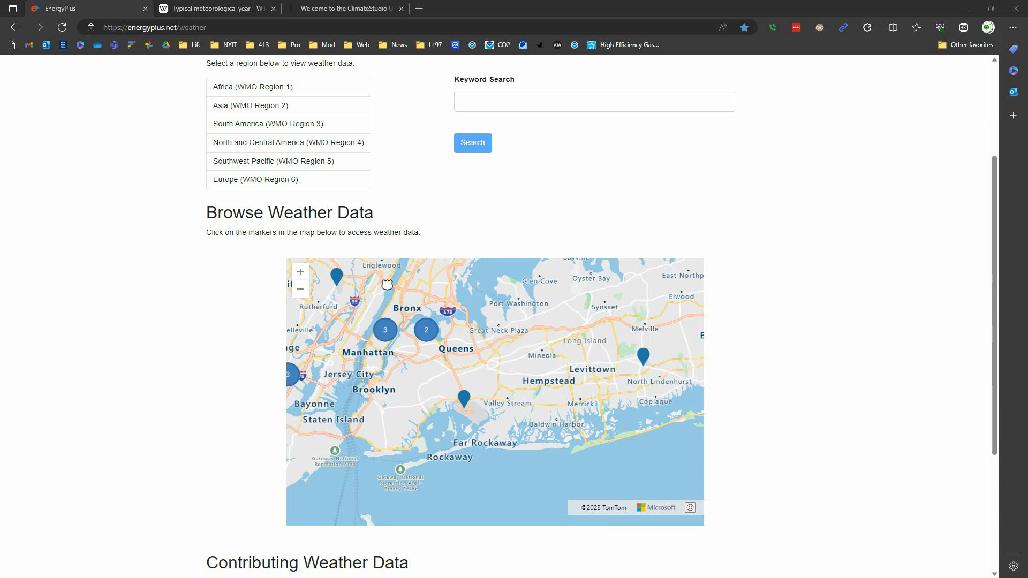
left_click(462, 399)
Step: Close the JFK popup and keyword-search the weather files for 'new york'
left_click(445, 391)
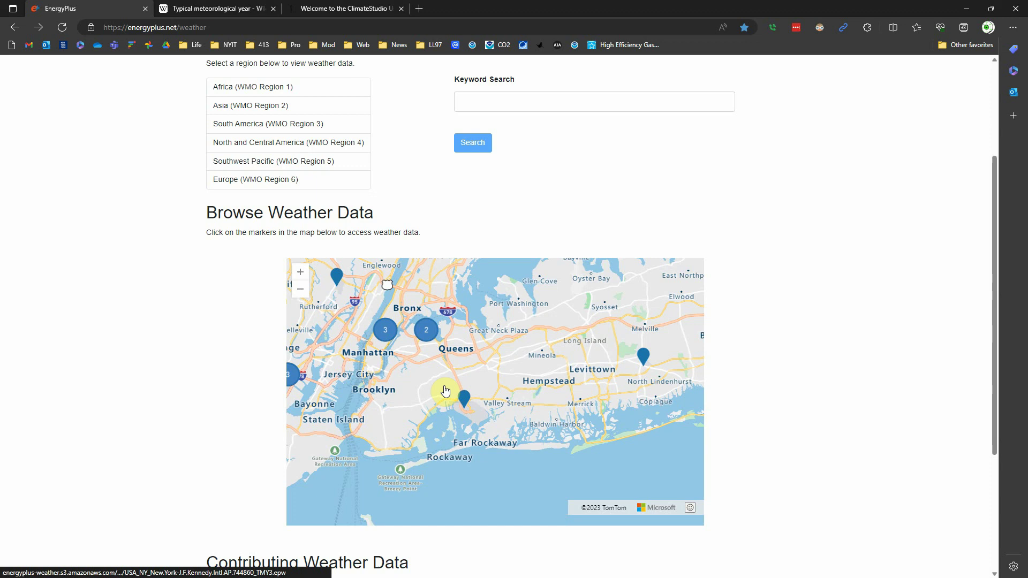
left_click(566, 107)
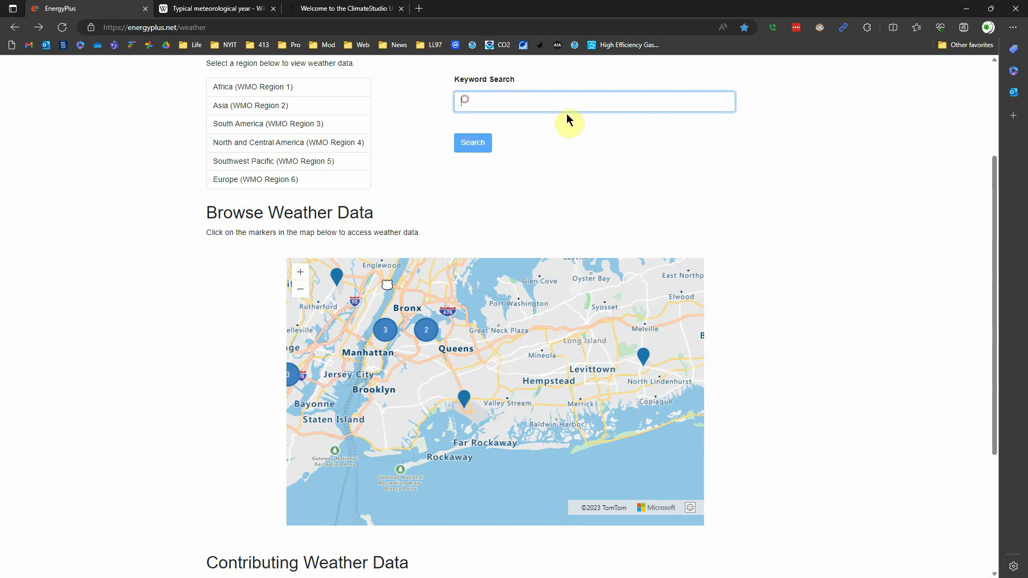
type("new ")
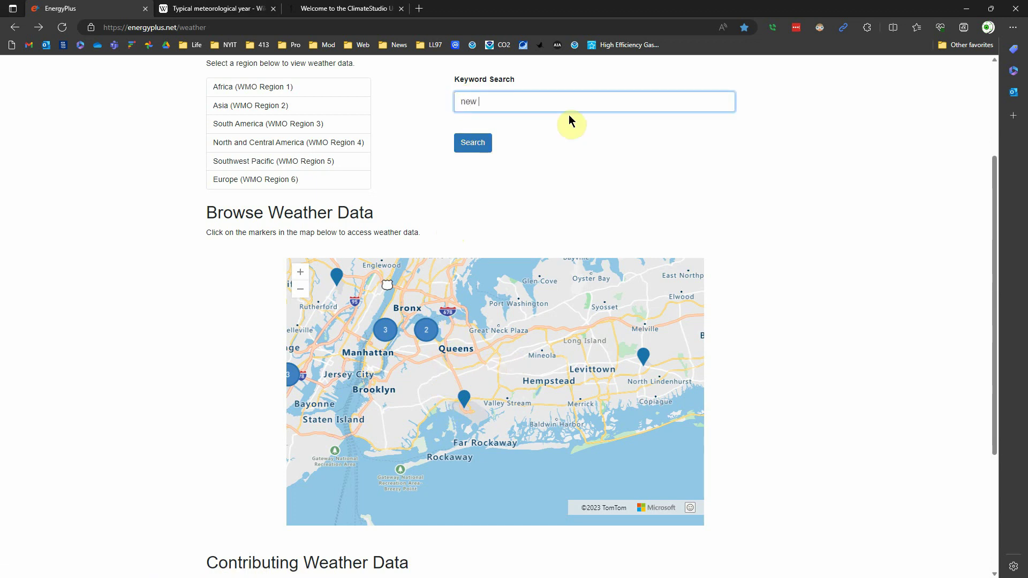
type("york")
key("Return")
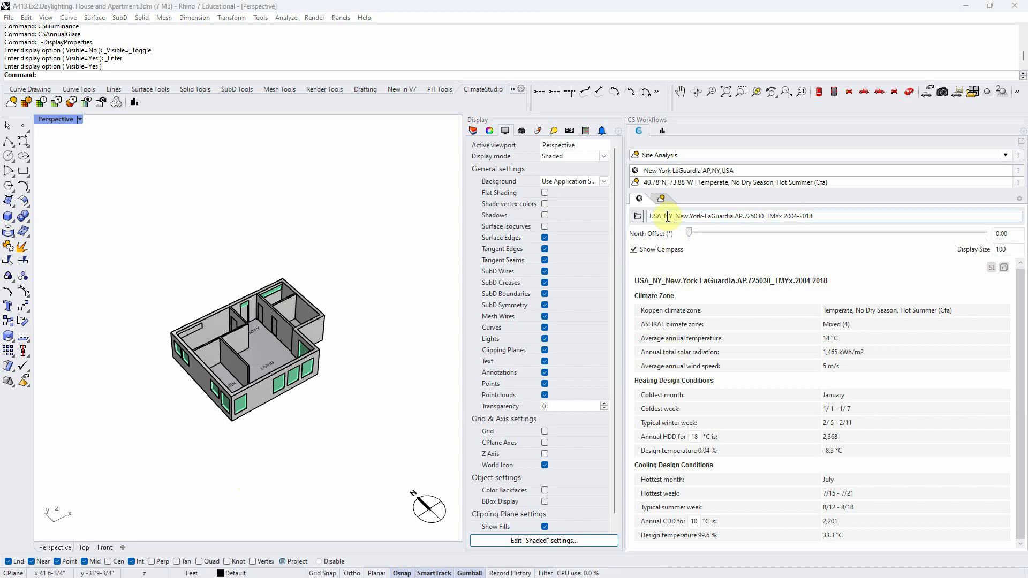
Step: Orbit around the house to check the compass, then show the Standard toolbar tab
scroll(273, 462, "up", 3)
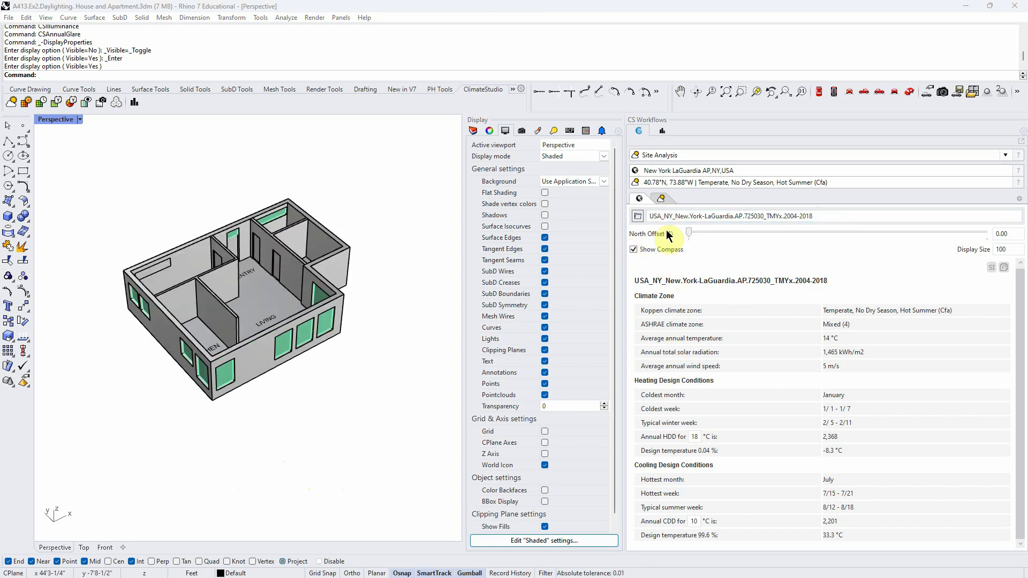
right_click_drag(424, 354, 349, 371)
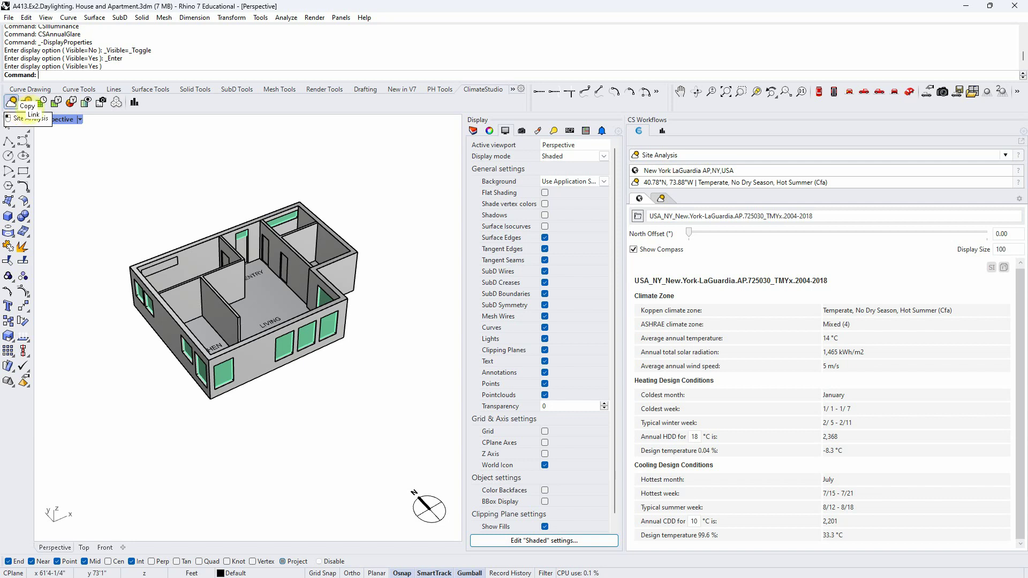
left_click(513, 93)
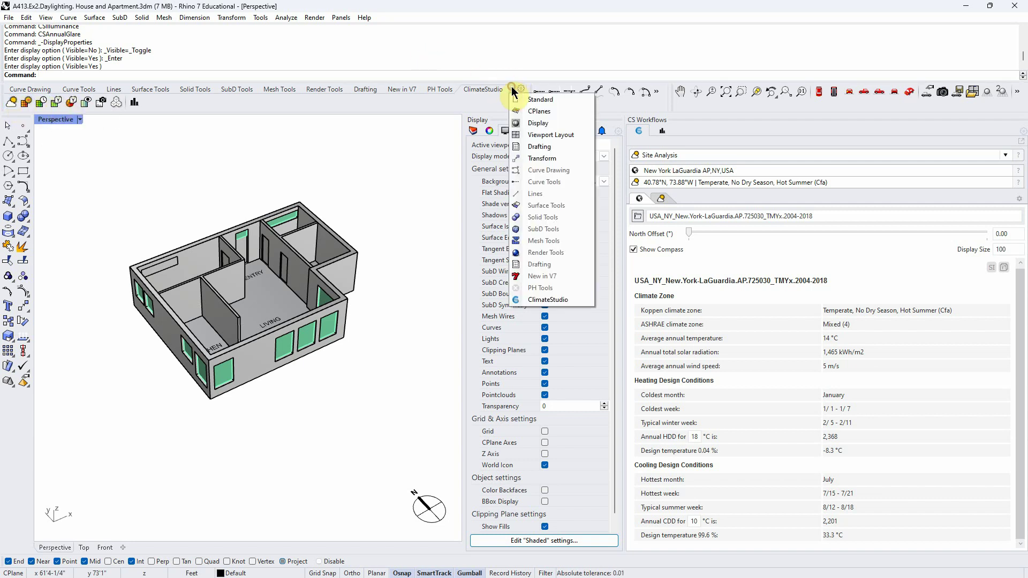
left_click(533, 100)
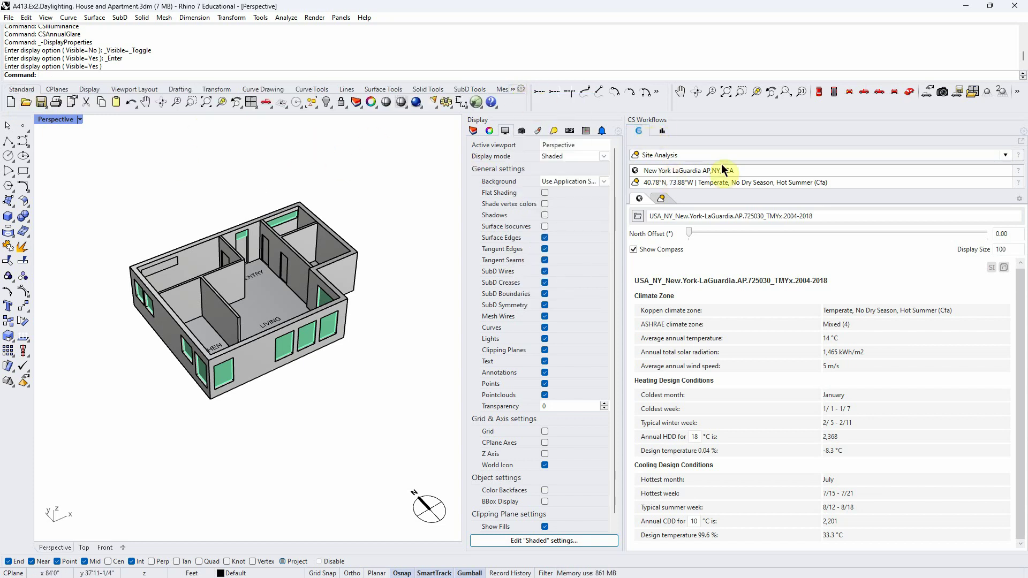
Step: Reopen the CS Workflows list and keep Site Analysis as the workflow
left_click(1007, 156)
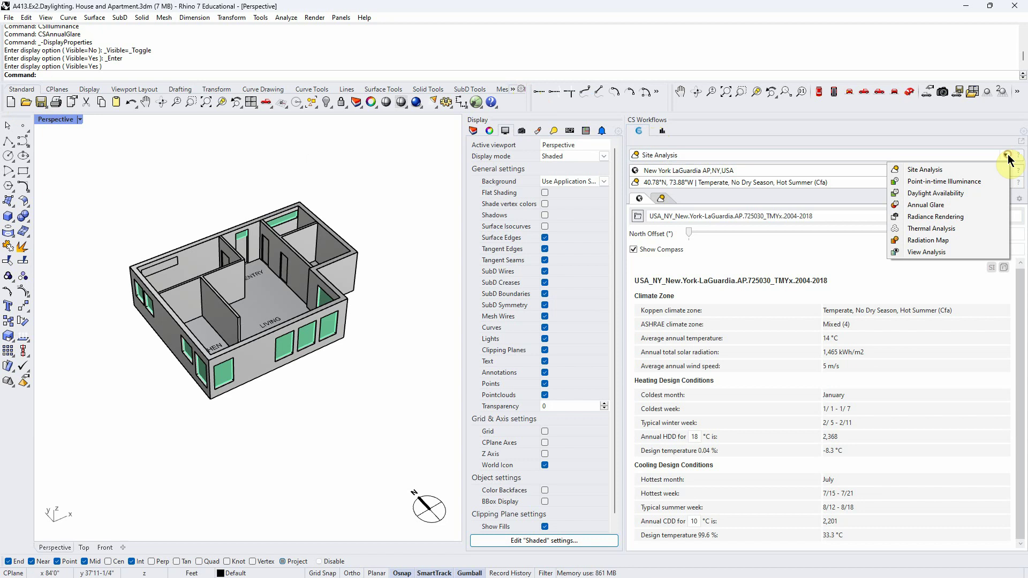
left_click(1007, 157)
left_click(1007, 157)
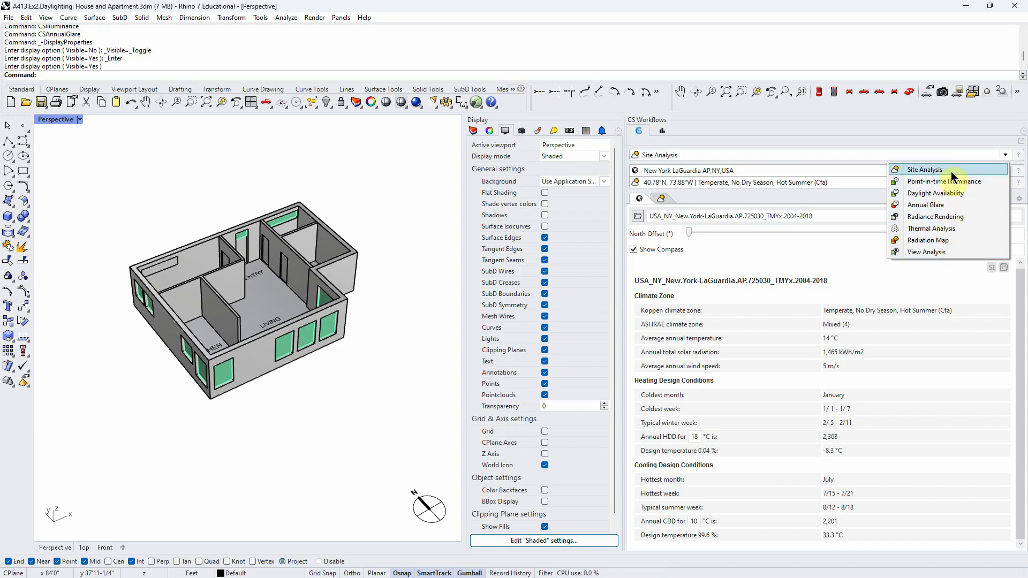
left_click(953, 157)
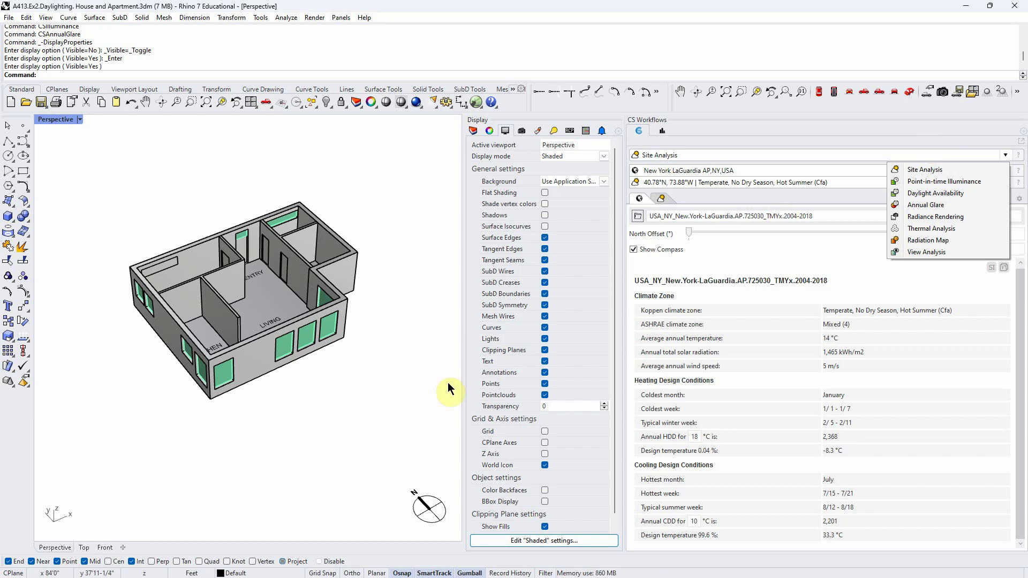
left_click(407, 401)
scroll(356, 389, "up", 3)
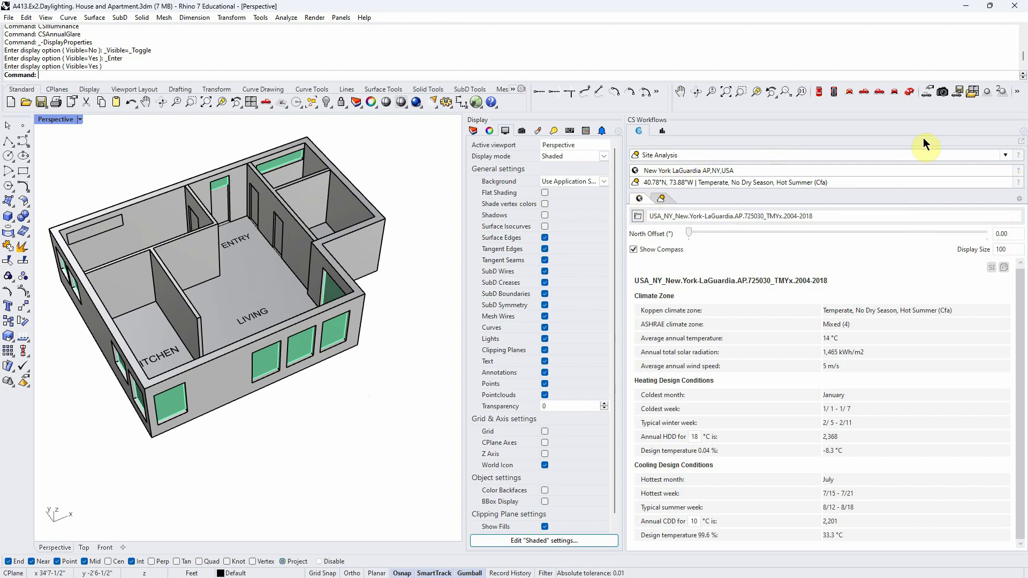
Step: Switch to the Point-in-time Illuminance workflow and view its sky settings
left_click(1005, 155)
left_click(907, 181)
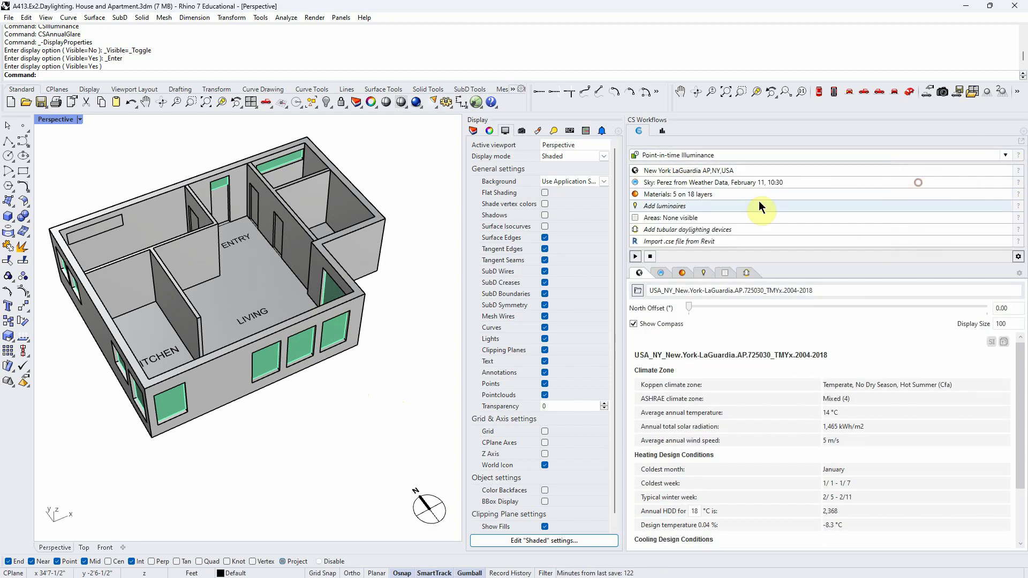
left_click(639, 274)
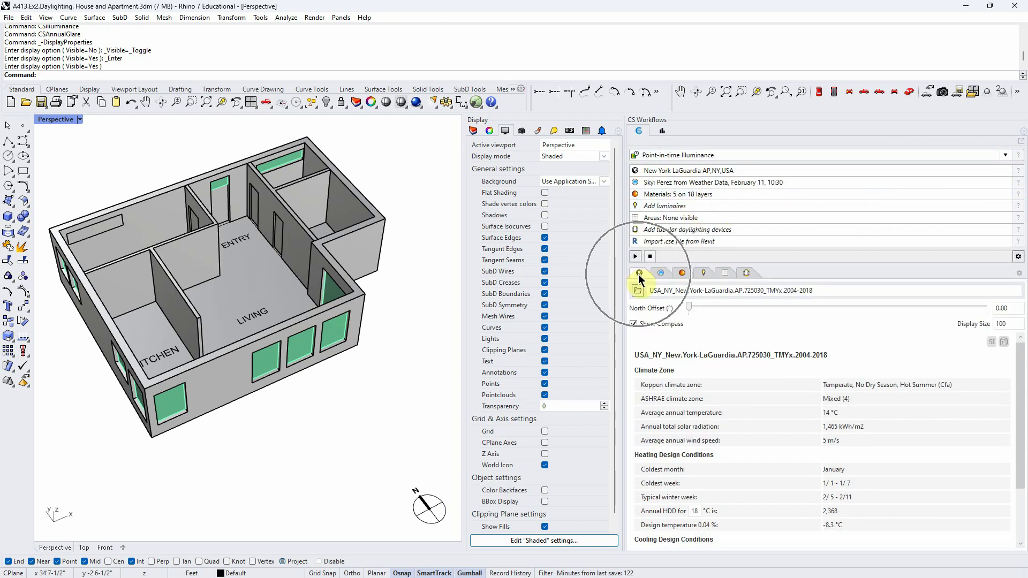
left_click(646, 274)
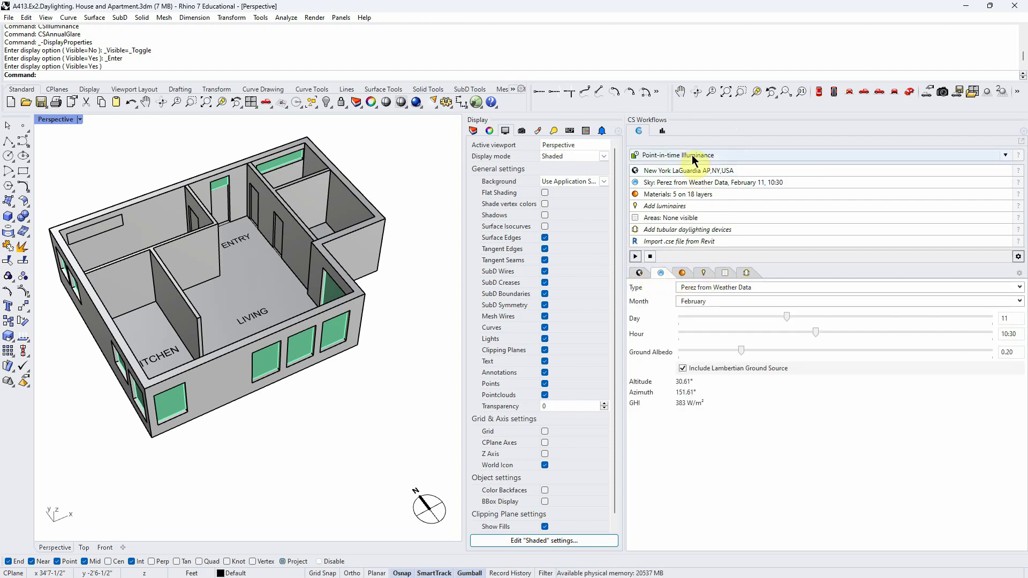
Step: Review the layer materials and luminaires, then return to Site Analysis
left_click(682, 273)
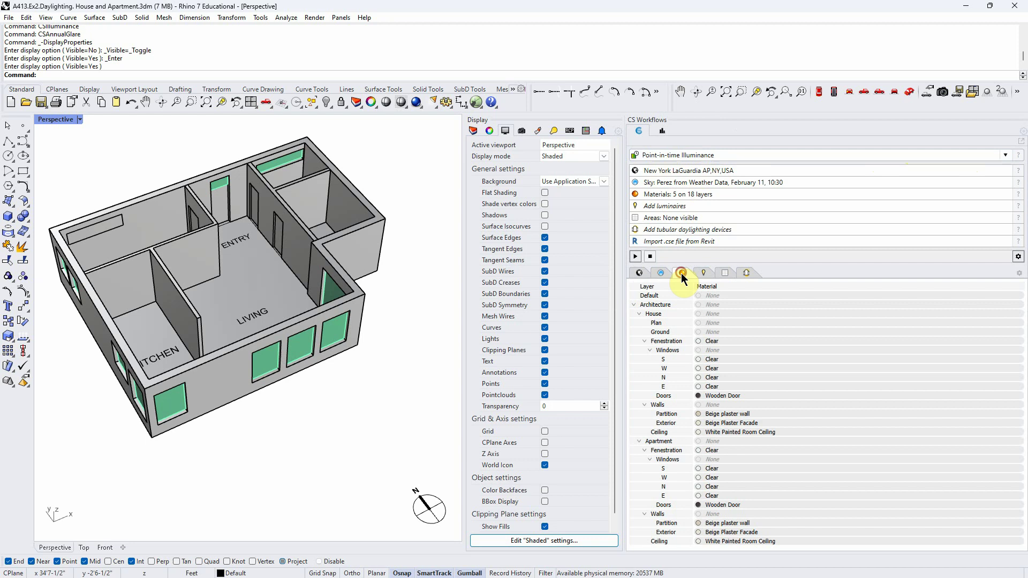
left_click(704, 273)
left_click(1005, 155)
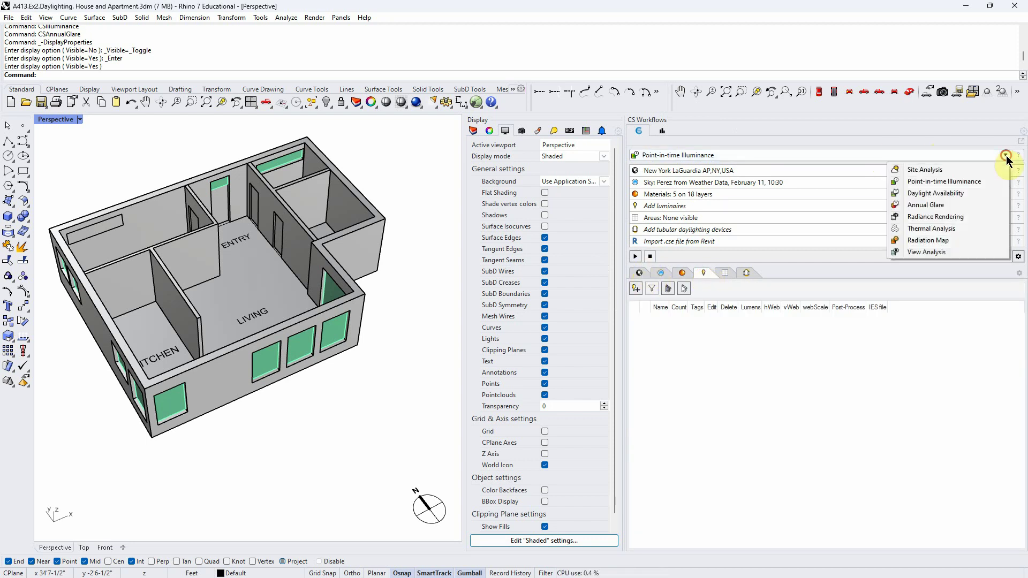
left_click(930, 169)
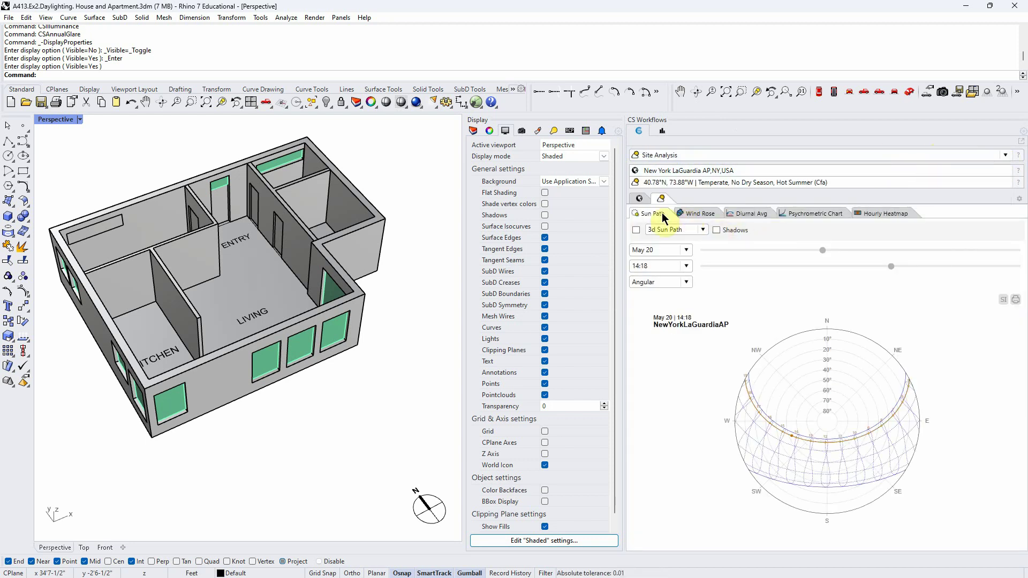
Step: On the Sun Path chart, turn on the 3D sun path and sun shadows
left_click(647, 198)
left_click(661, 199)
right_click_drag(402, 361, 399, 355)
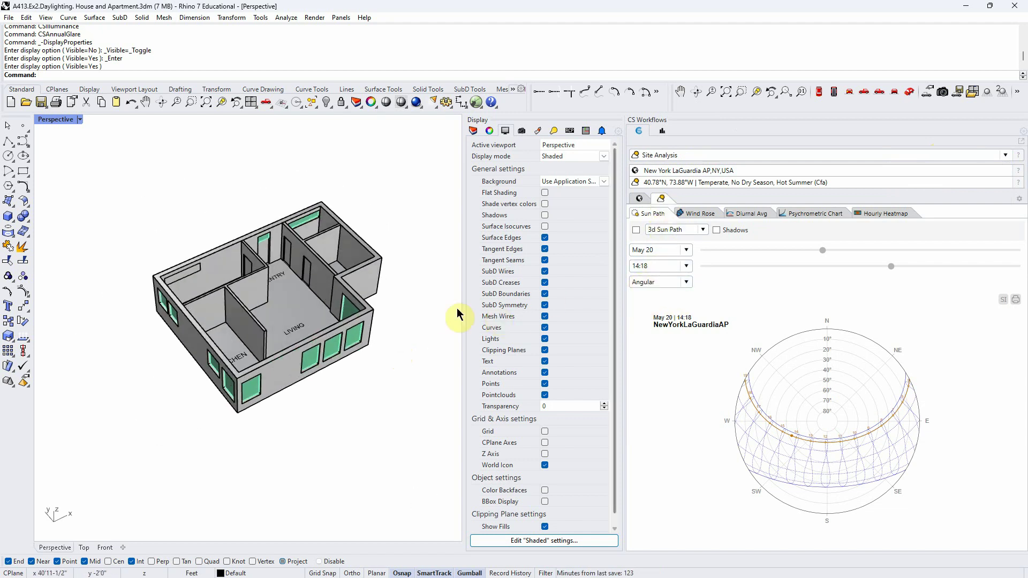
left_click(636, 230)
left_click(716, 230)
Step: Show the 3D wind rose, then browse the Diurnal Avg, Psychrometric and Hourly Heatmap charts
left_click(696, 213)
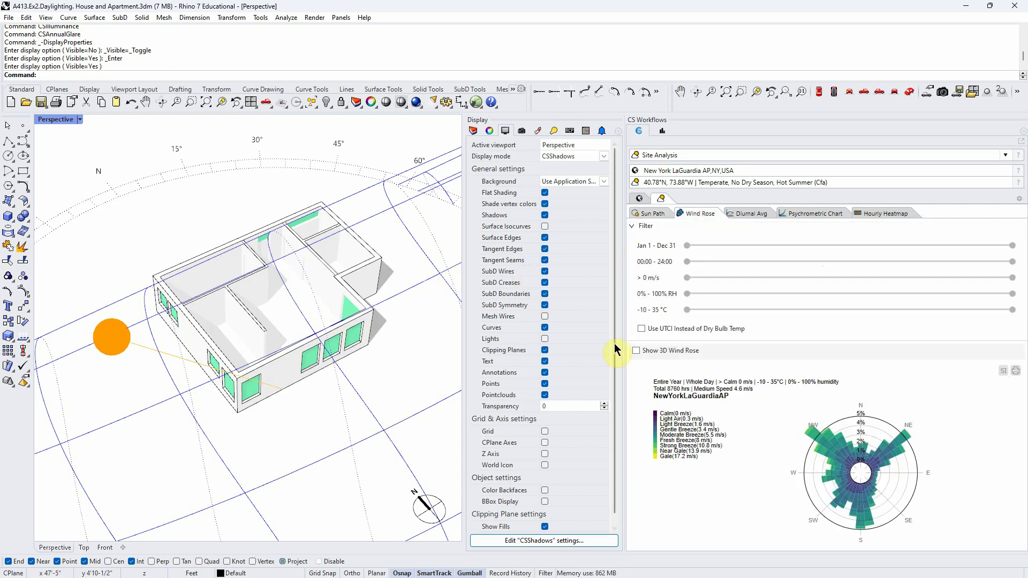
left_click(635, 351)
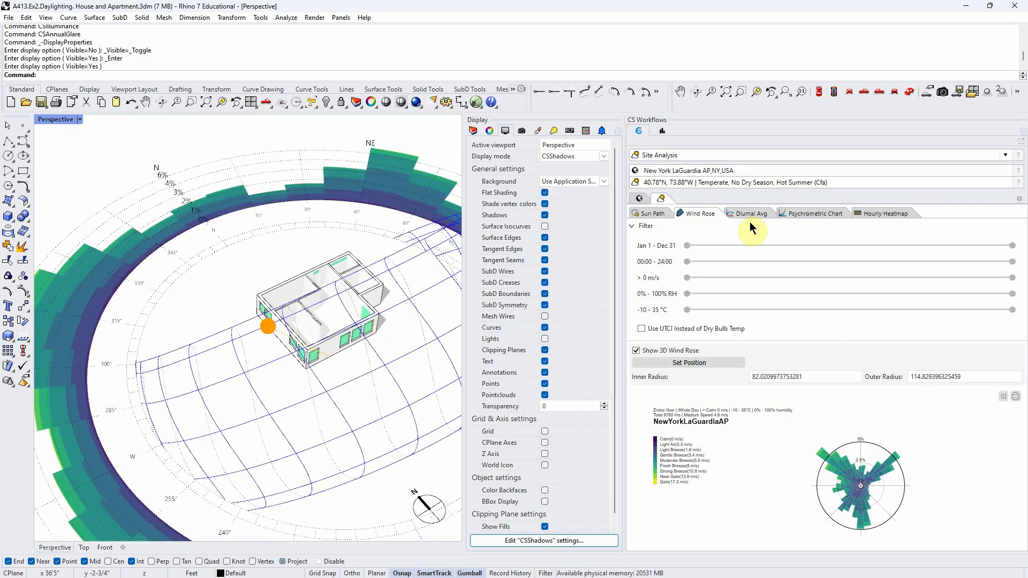
left_click(748, 214)
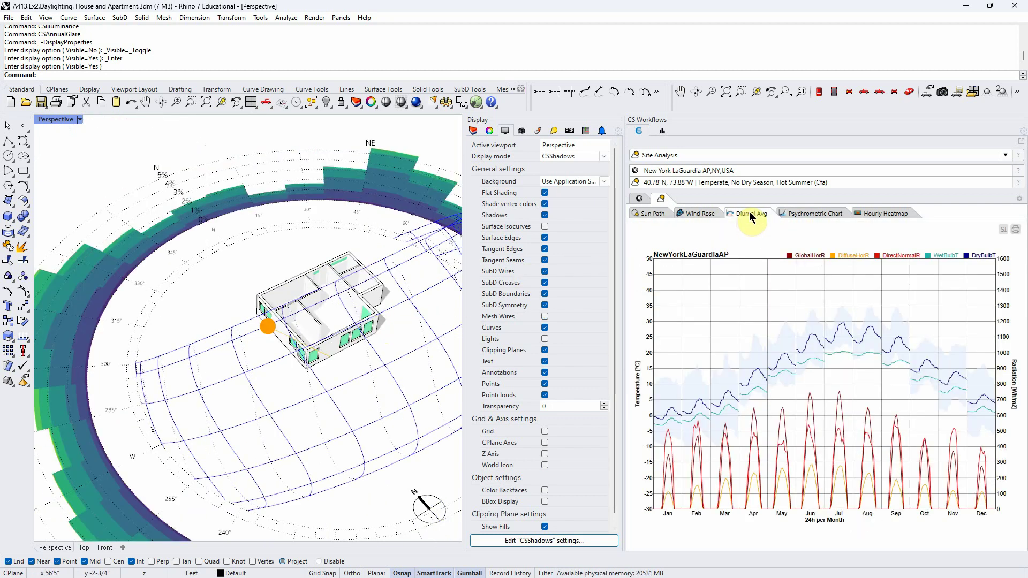
left_click(811, 214)
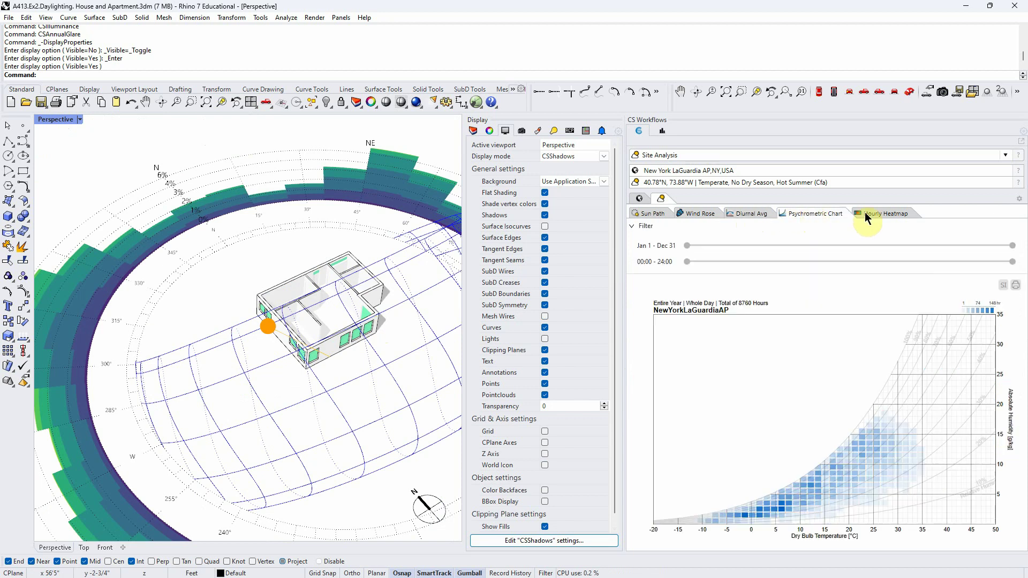
left_click(882, 214)
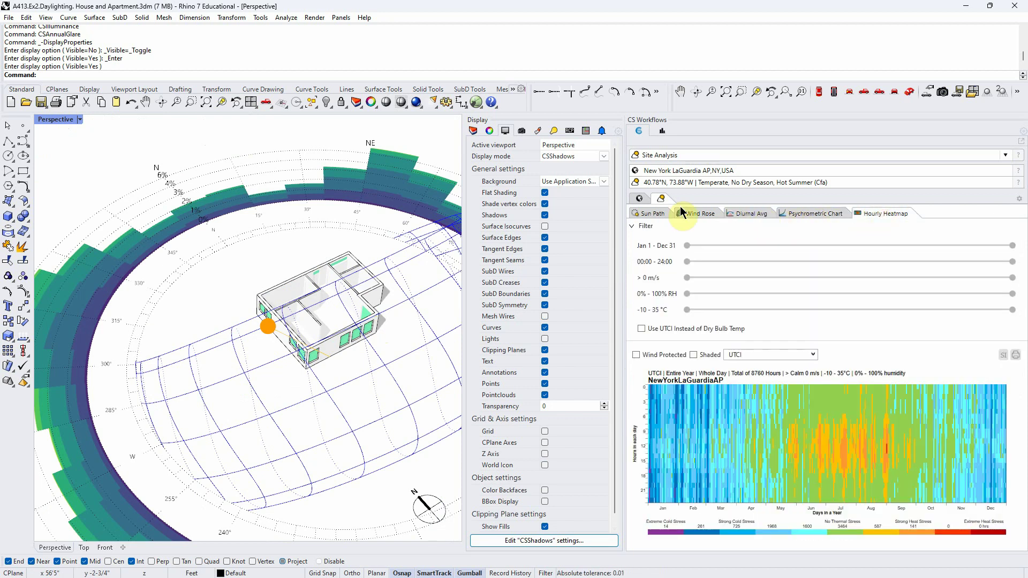
Step: Turn the 3D sun path and sun shadows back off
left_click(650, 213)
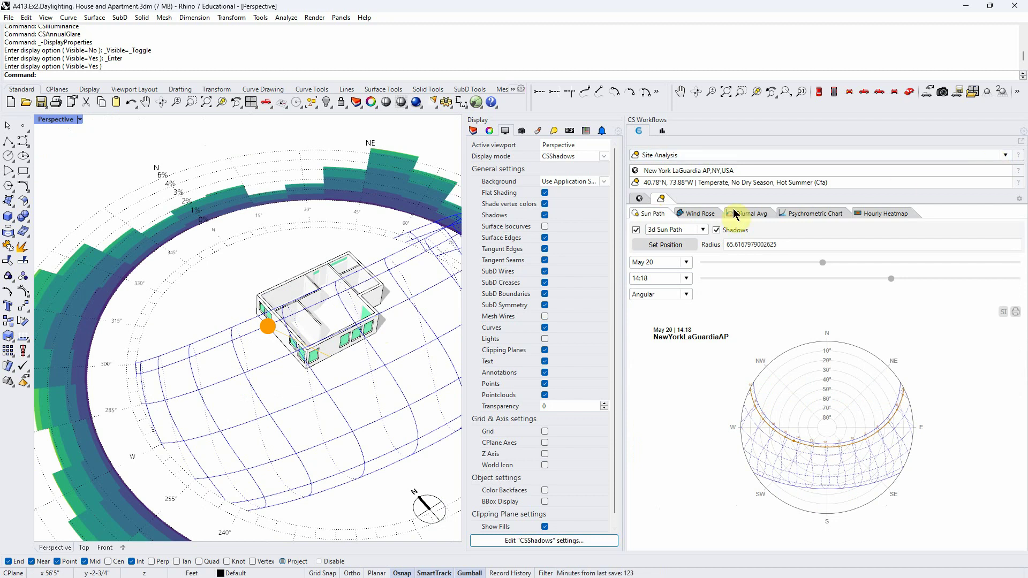
left_click(636, 229)
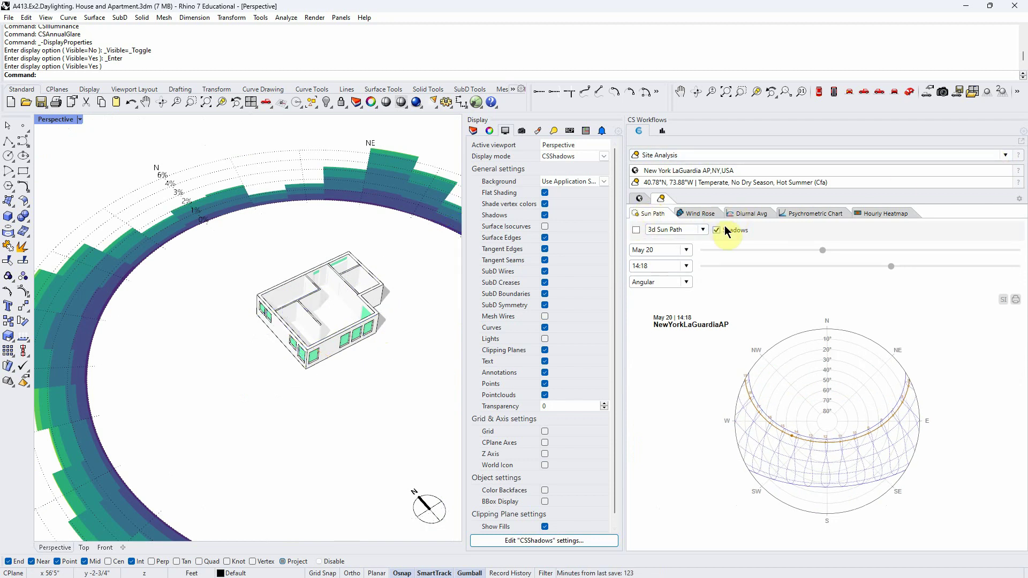
left_click(717, 230)
scroll(287, 271, "down", 5)
scroll(373, 290, "up", 3)
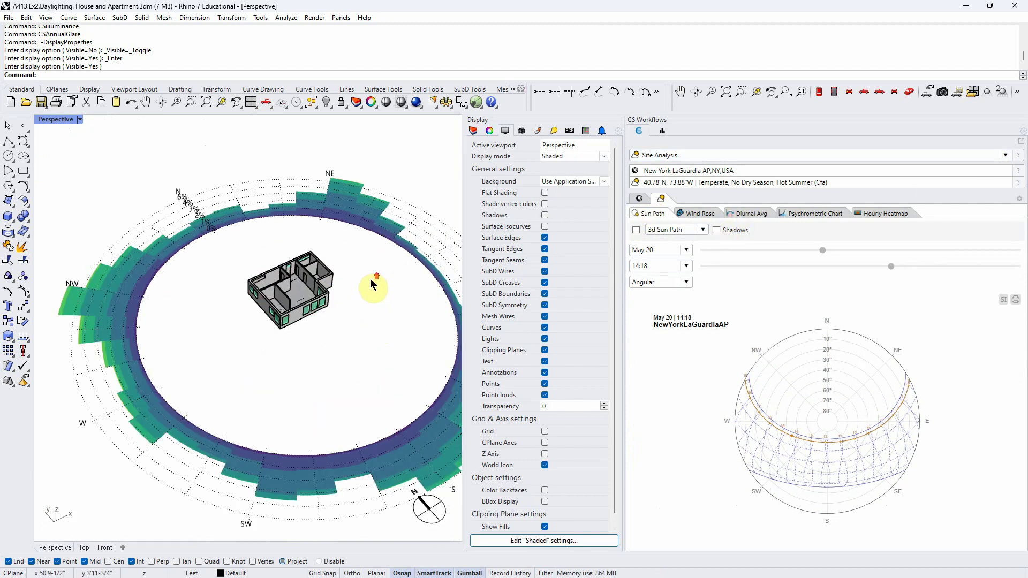
left_click(1006, 156)
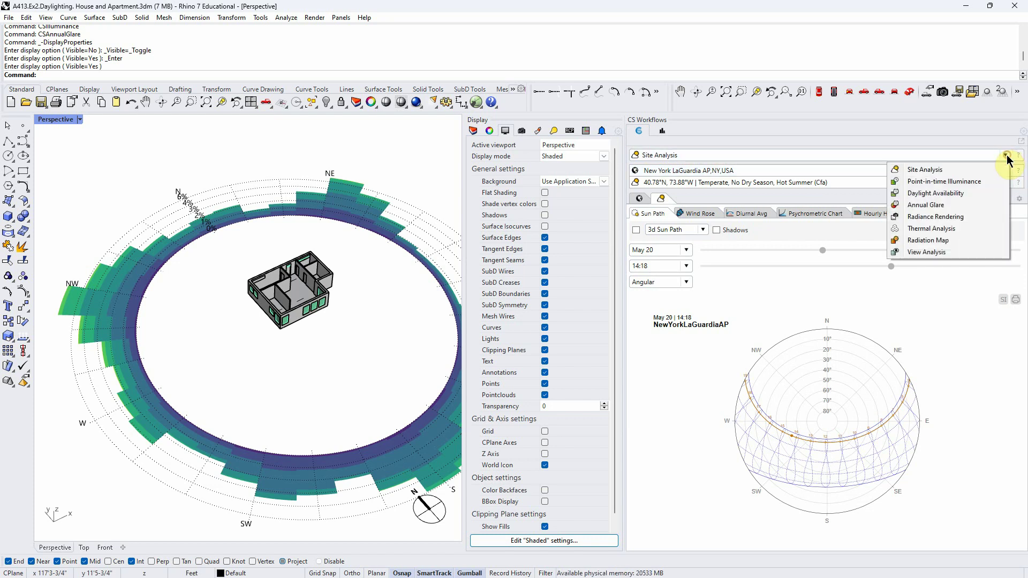
left_click(944, 181)
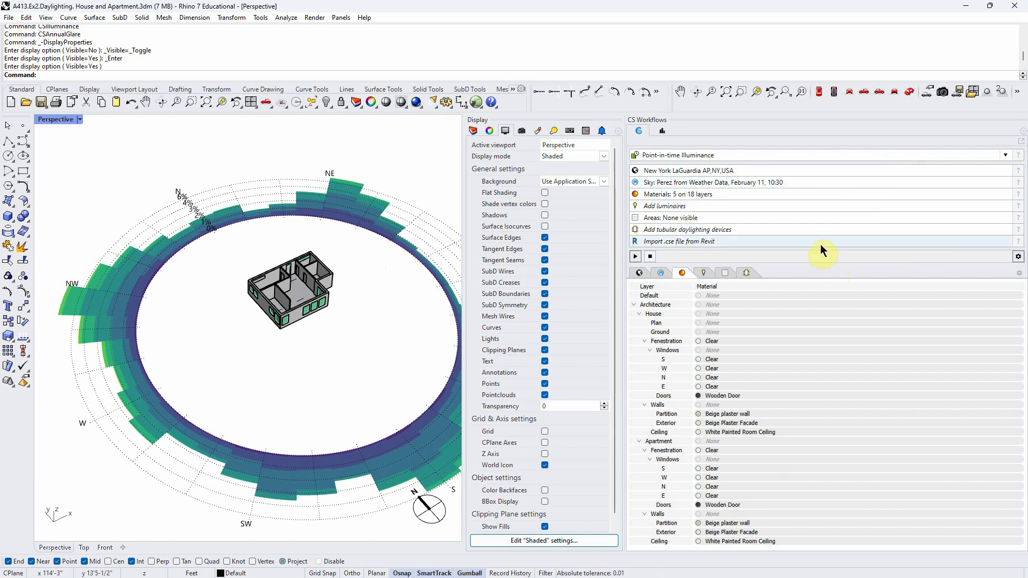
left_click(759, 298)
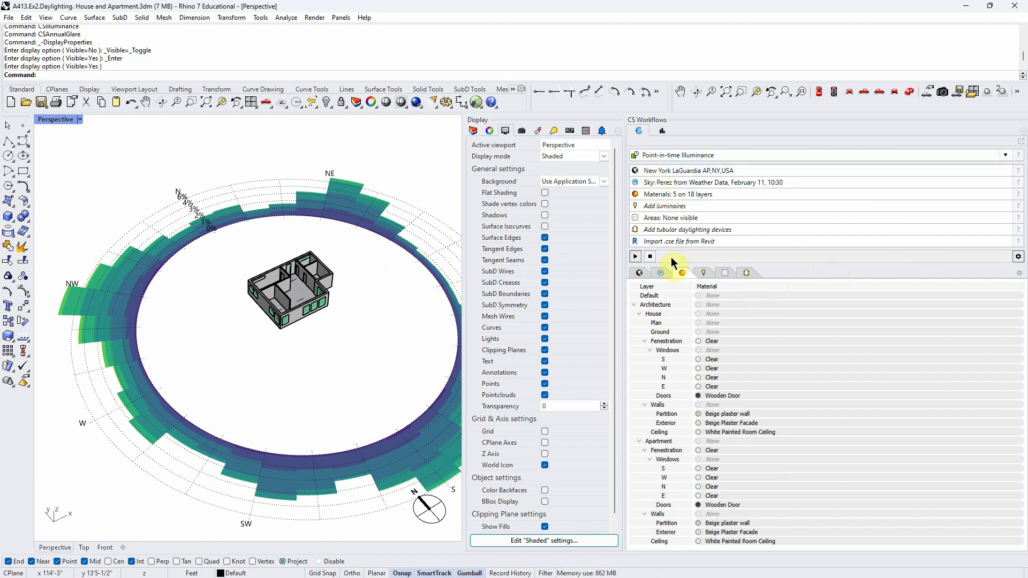
left_click(1004, 155)
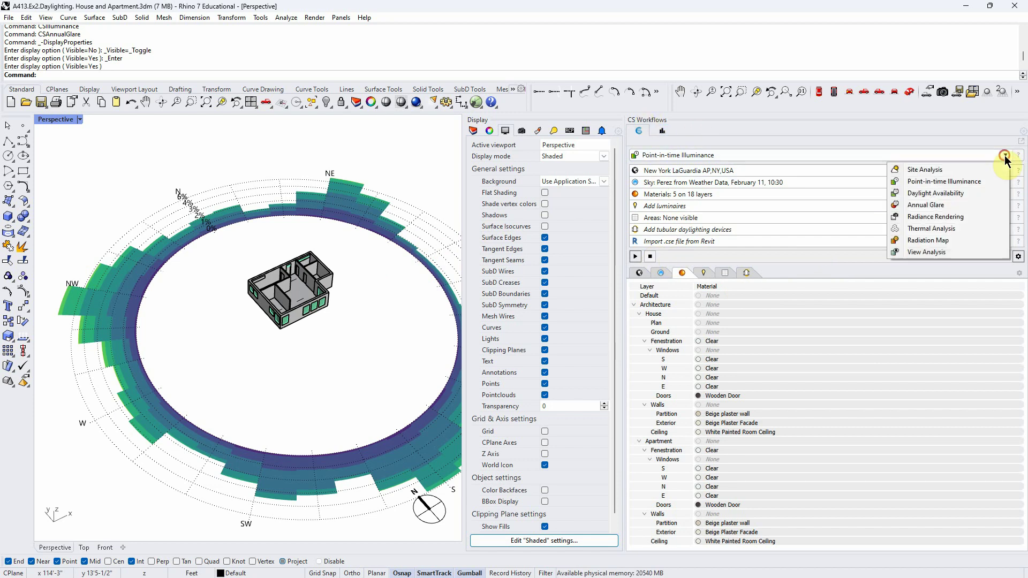
left_click(916, 170)
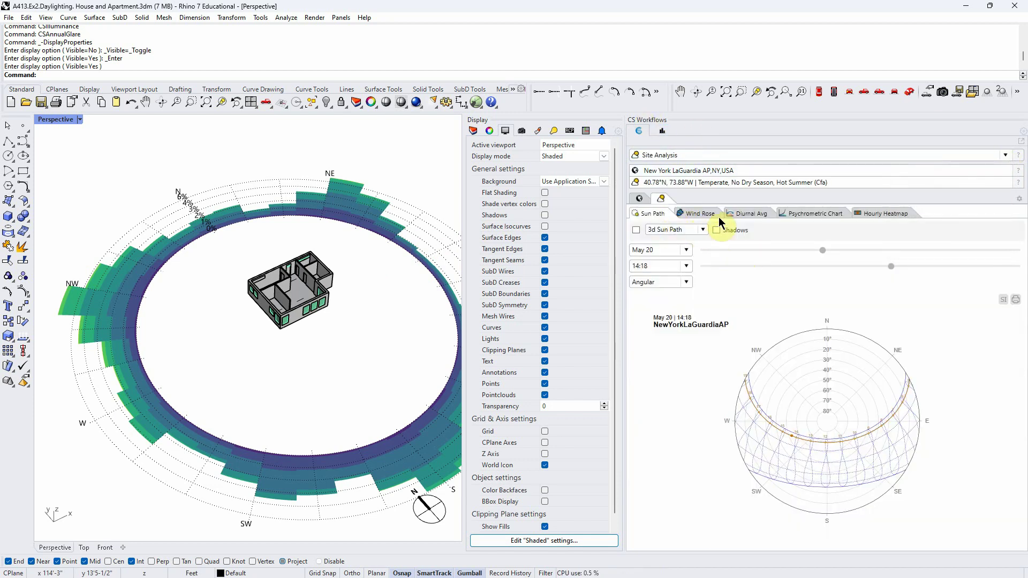
Step: Give the 3D wind rose inner radius 50 and outer radius 200, viewed from above
left_click(698, 213)
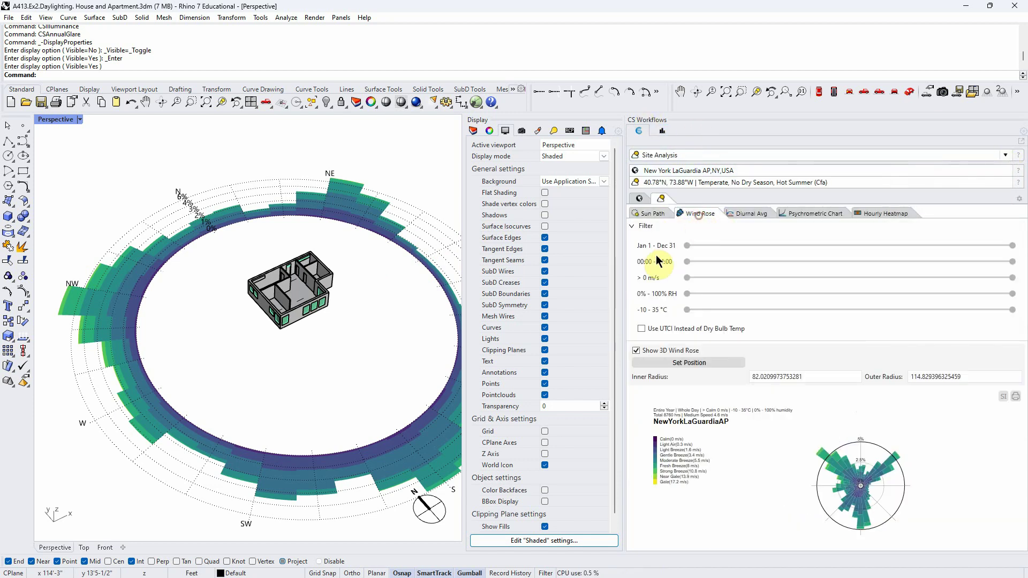
left_click(636, 350)
left_click(636, 351)
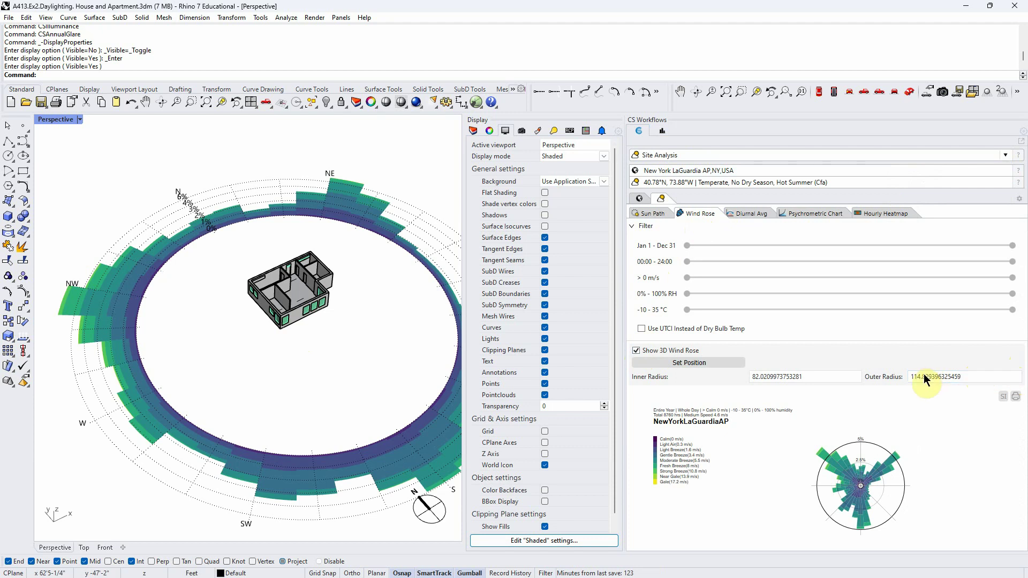
double_click(815, 377)
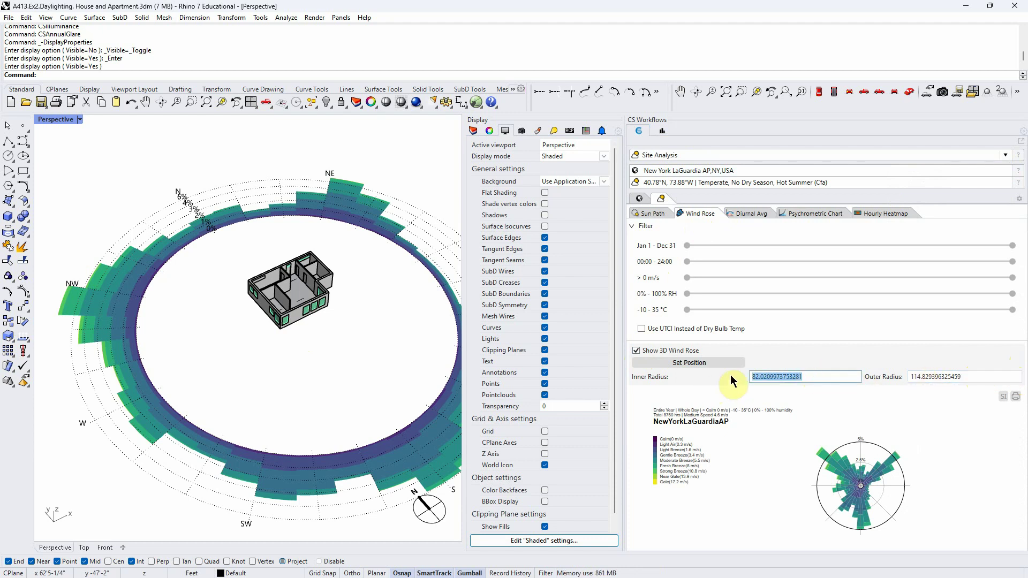
type("50")
key("Return")
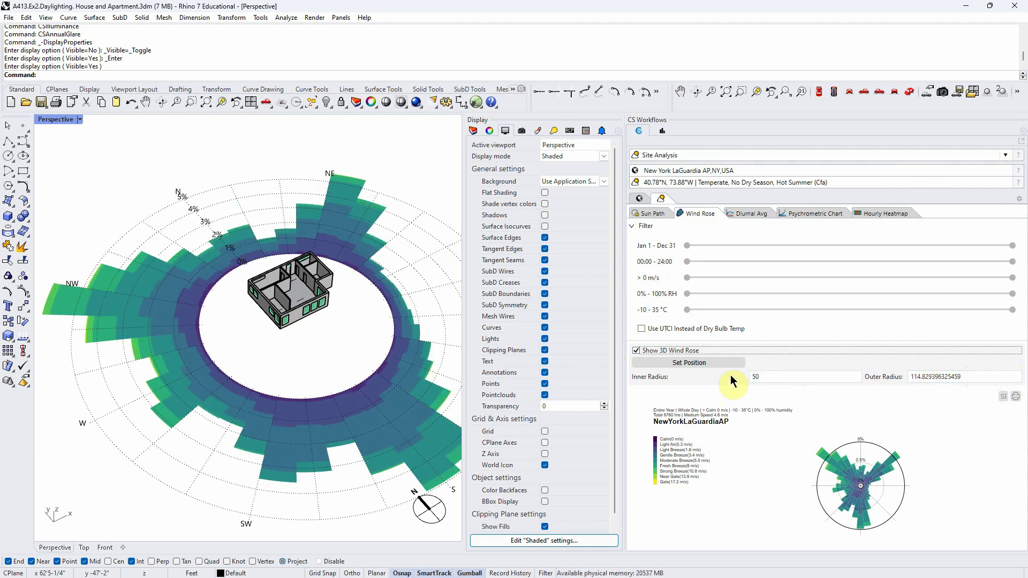
double_click(972, 377)
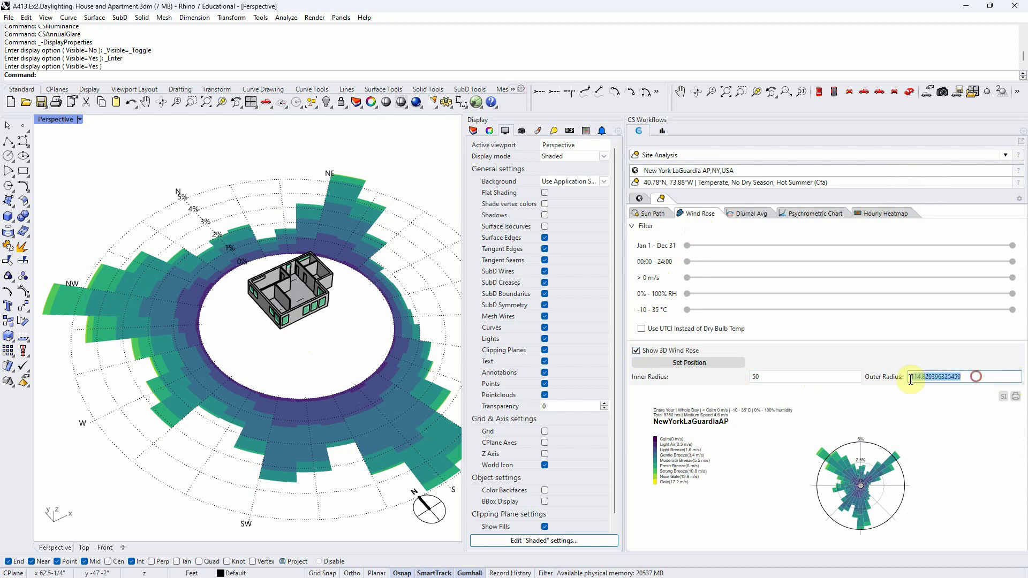
type("200")
key("Return")
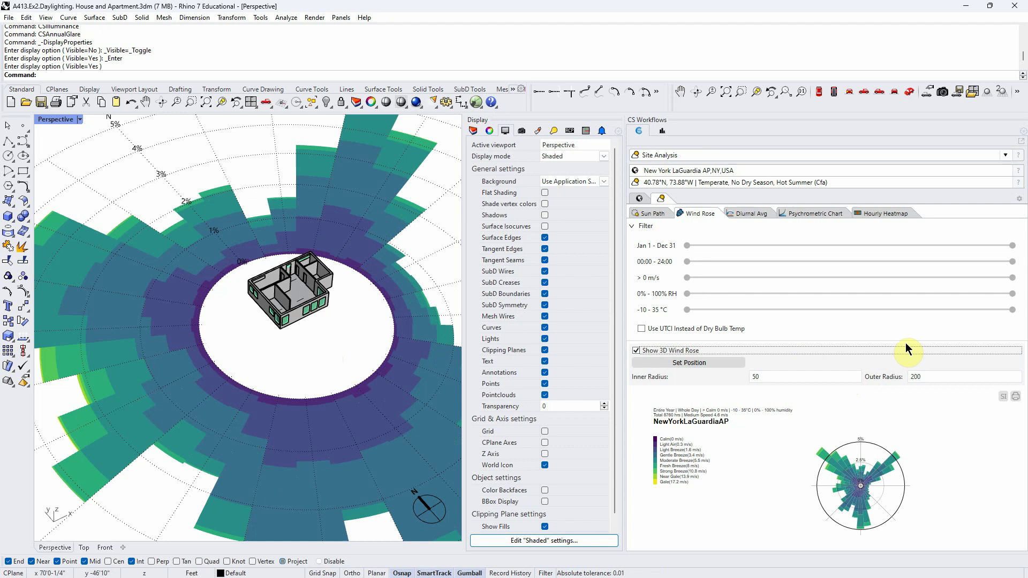
right_click_drag(364, 300, 272, 354)
left_click(1015, 396)
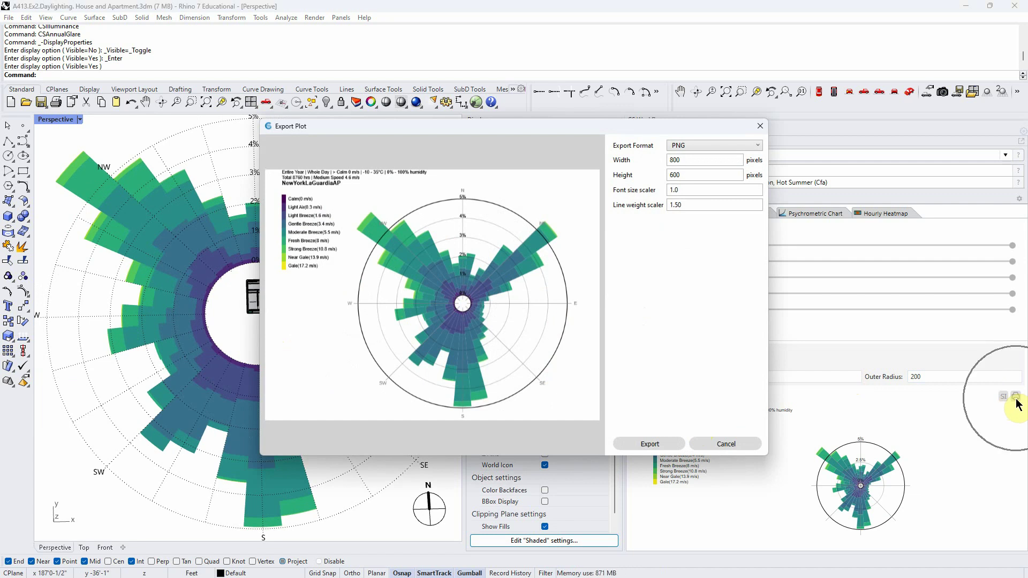
left_click(716, 444)
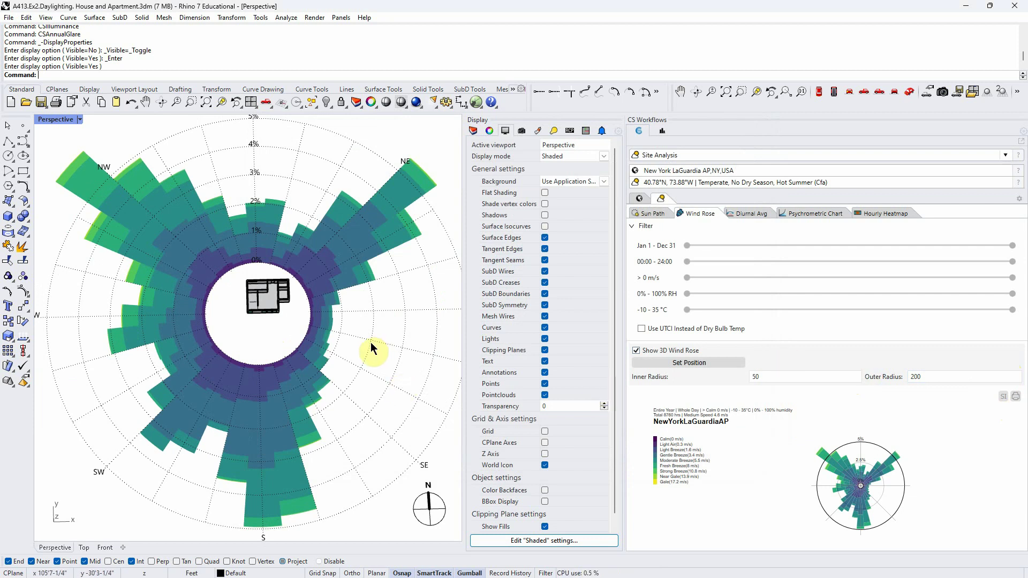
left_click(652, 214)
Step: Turn off Show 3D Wind Rose and orbit and zoom in on the house
left_click(691, 214)
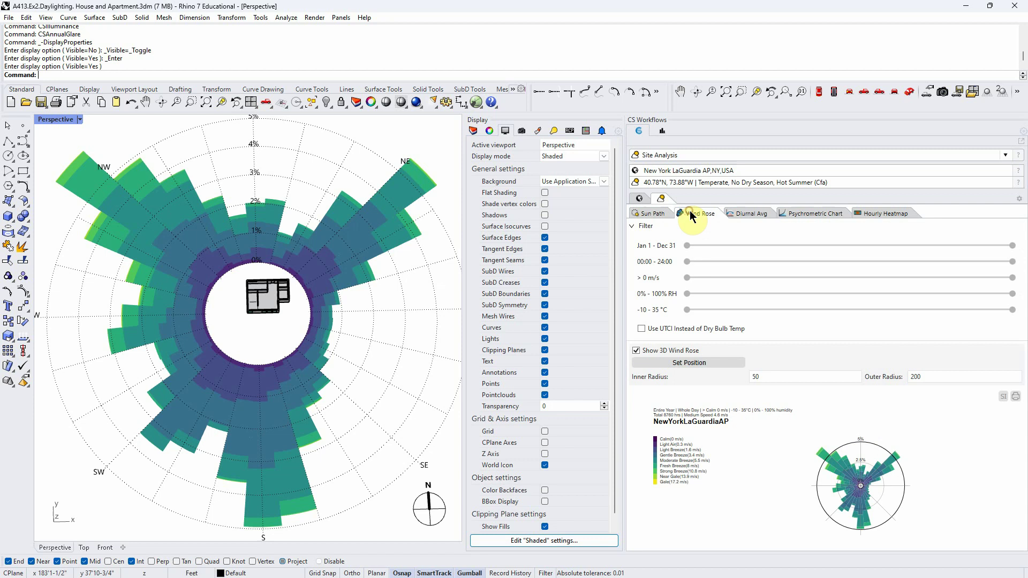
left_click(636, 351)
right_click_drag(378, 364, 273, 298)
scroll(273, 298, "up", 5)
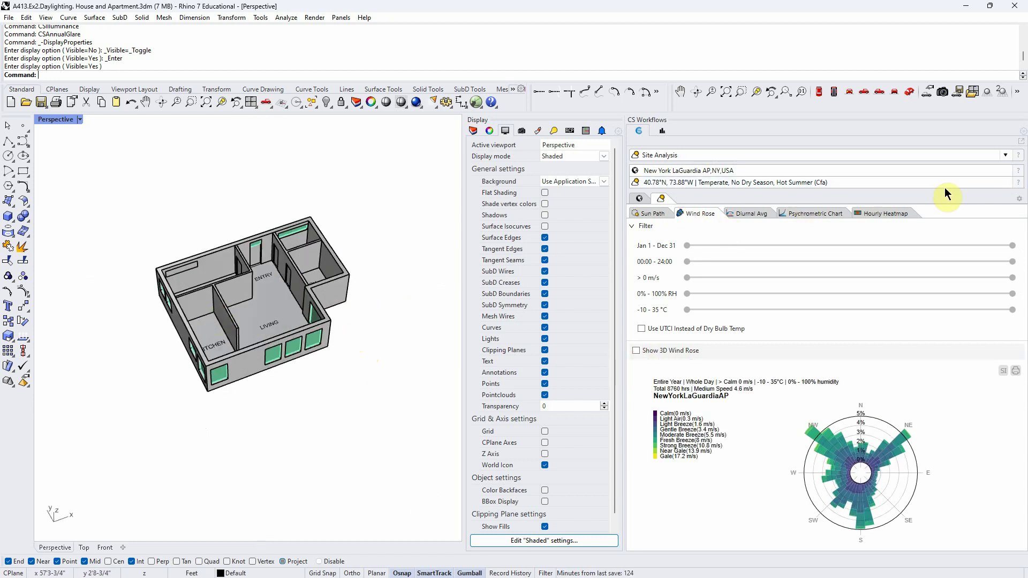
Step: Switch the ClimateStudio workflow to Point-in-time Illuminance
left_click(1004, 155)
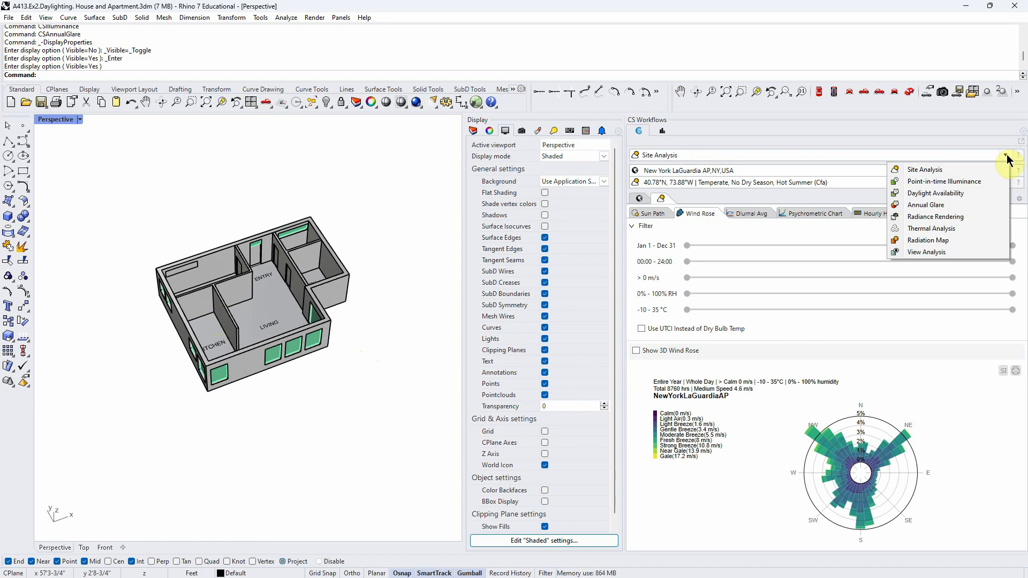
left_click(939, 182)
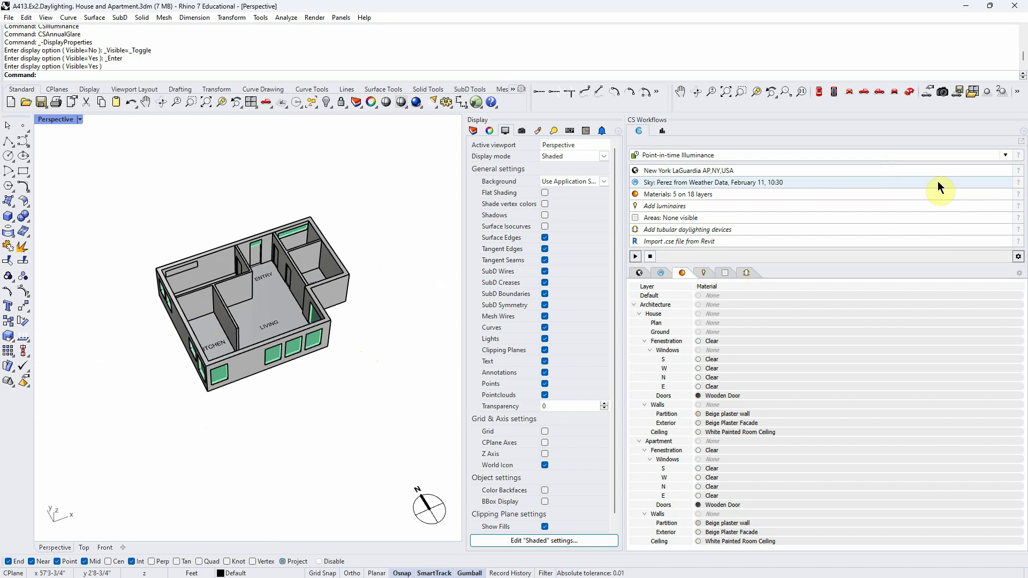
mouse_move(380, 378)
right_mouse_down()
mouse_move(370, 382)
mouse_move(366, 365)
right_mouse_up()
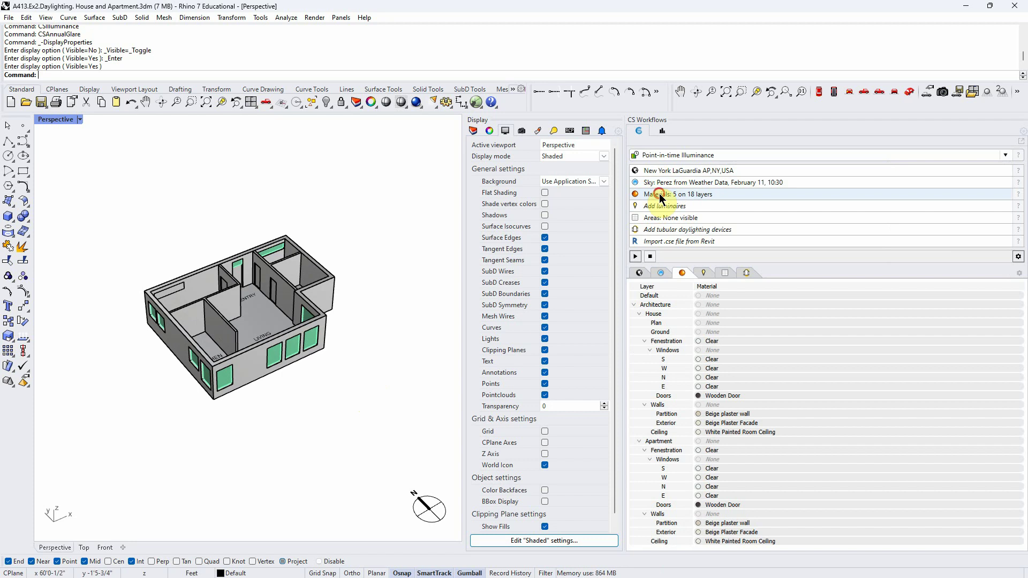
Step: Expand the Architecture layer and toggle the ground floor and Architecture visibility off and back on
left_click(474, 131)
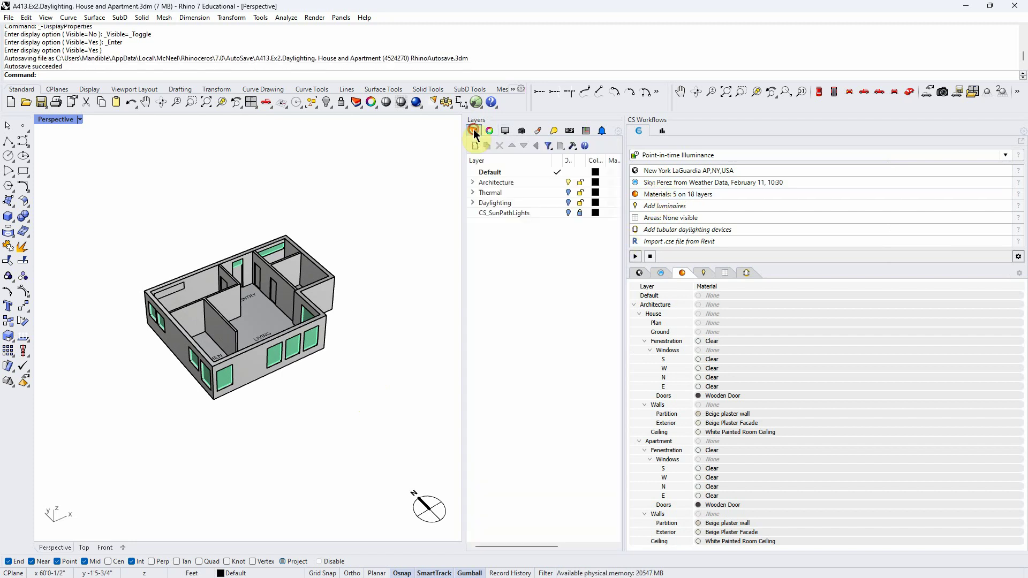
left_click(472, 183)
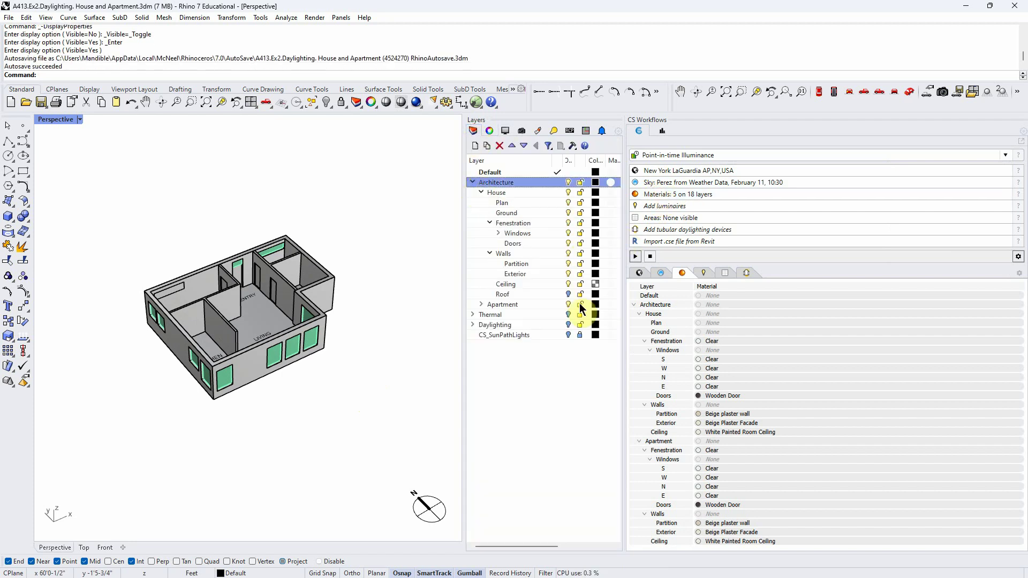
left_click(566, 193)
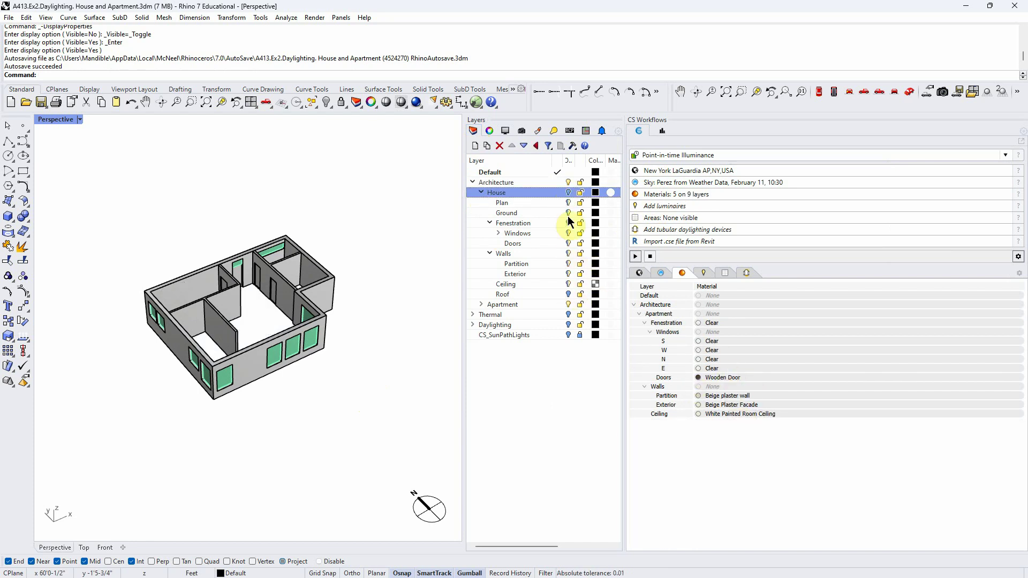
left_click(567, 182)
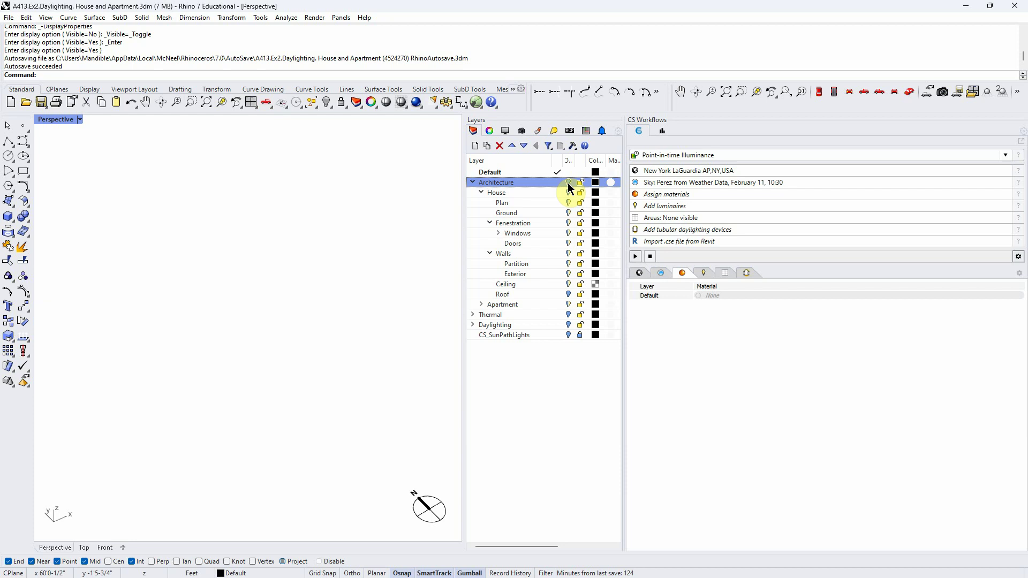
left_click(568, 183)
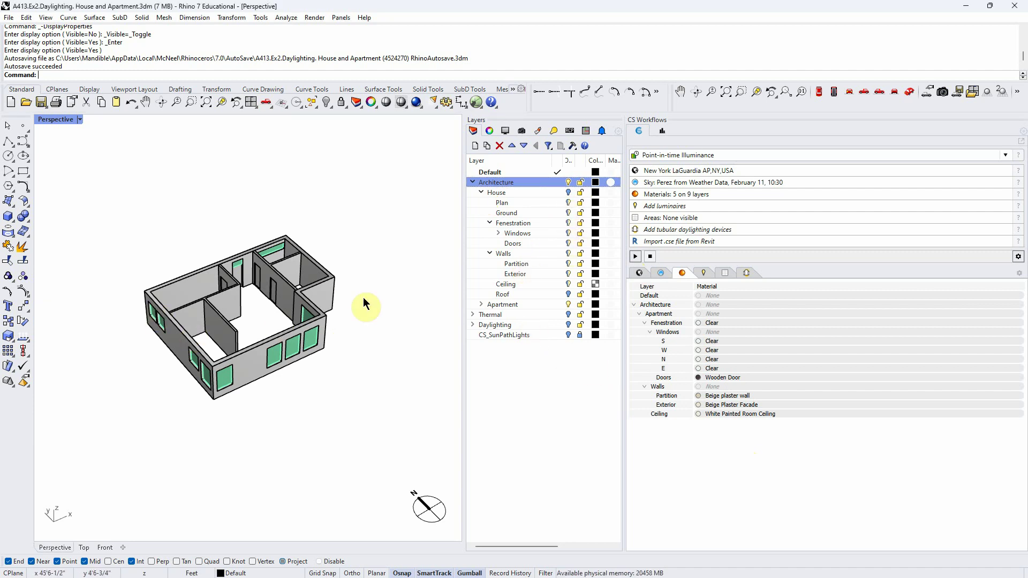
Step: Expand the Apartment layer and toggle the apartment Doors layer off and back on
left_click(484, 305)
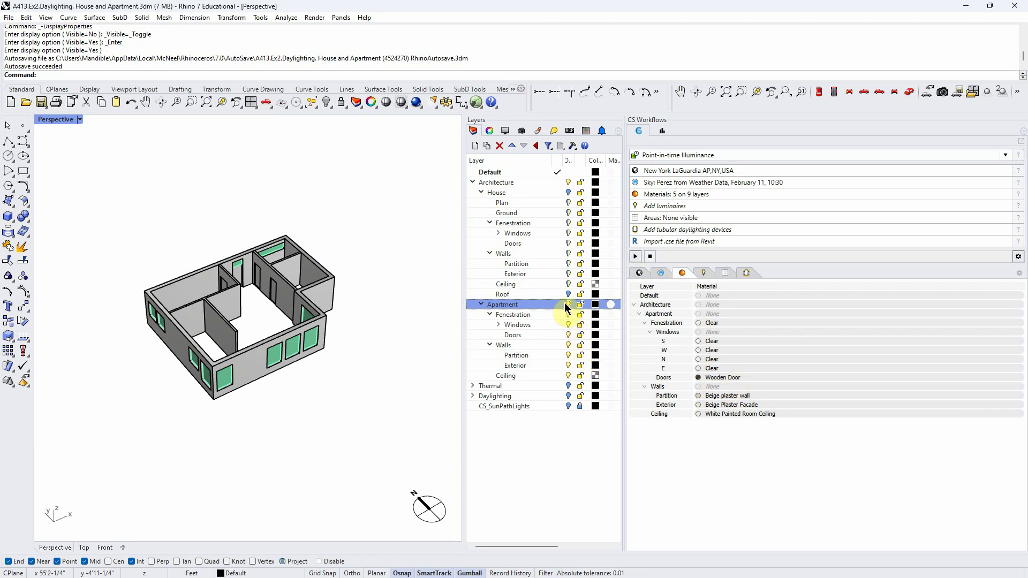
left_click(568, 335)
left_click(568, 336)
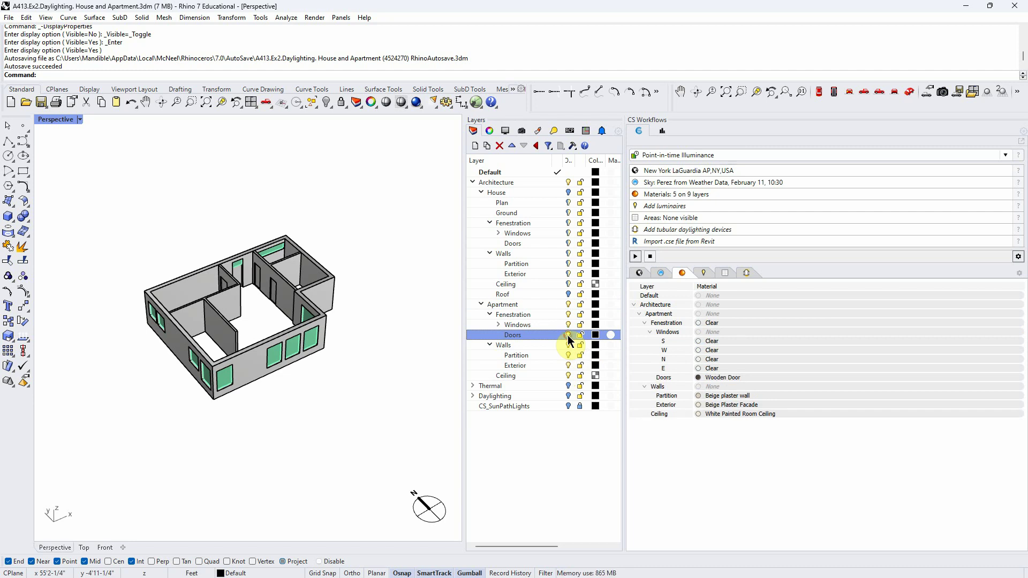
Step: Open the apartment doors' material picker, move it aside, and close it keeping Wooden Door
left_click(720, 377)
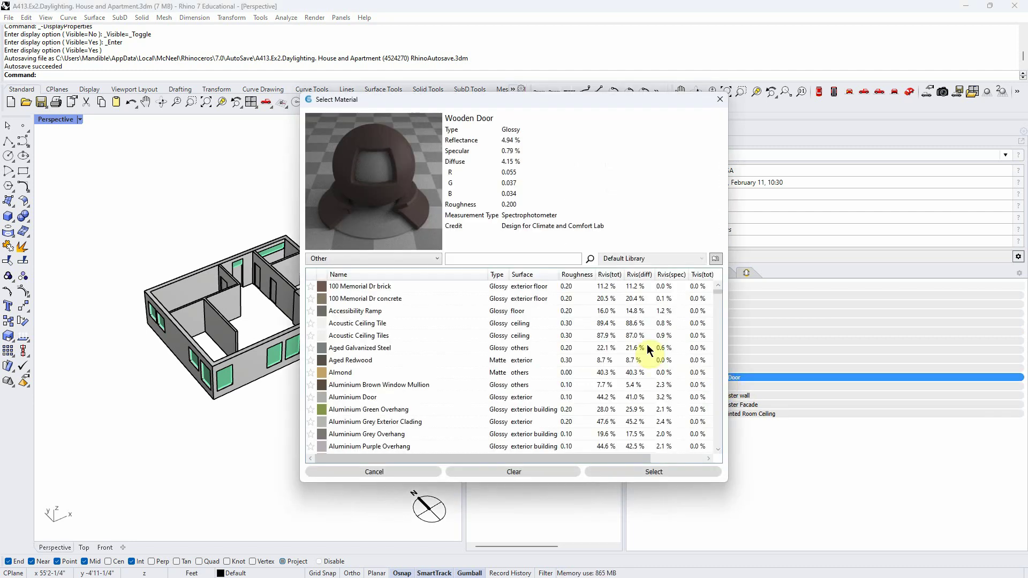
left_click_drag(517, 100, 403, 79)
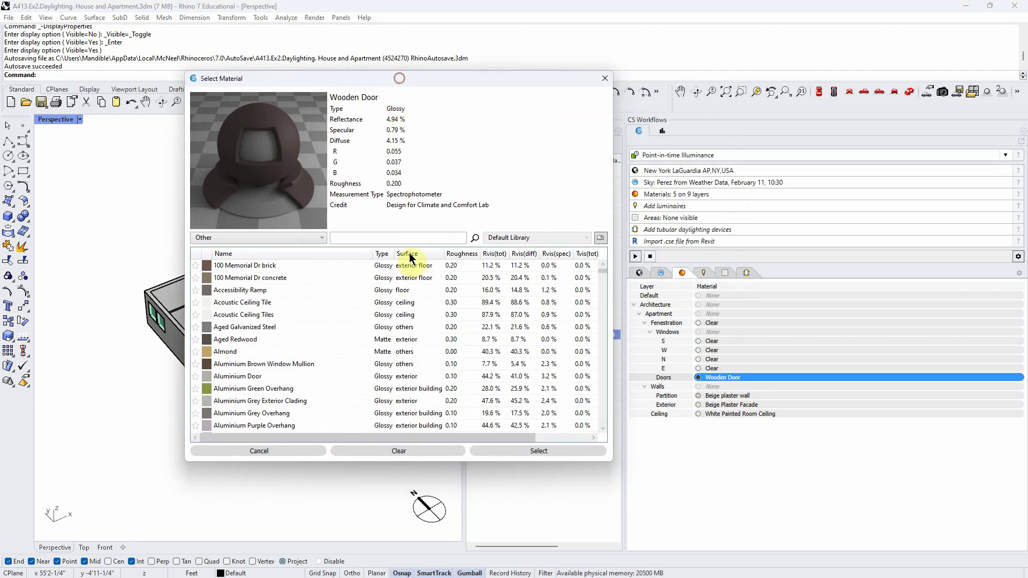
mouse_move(602, 272)
left_mouse_down()
mouse_move(605, 302)
mouse_move(603, 269)
left_mouse_up()
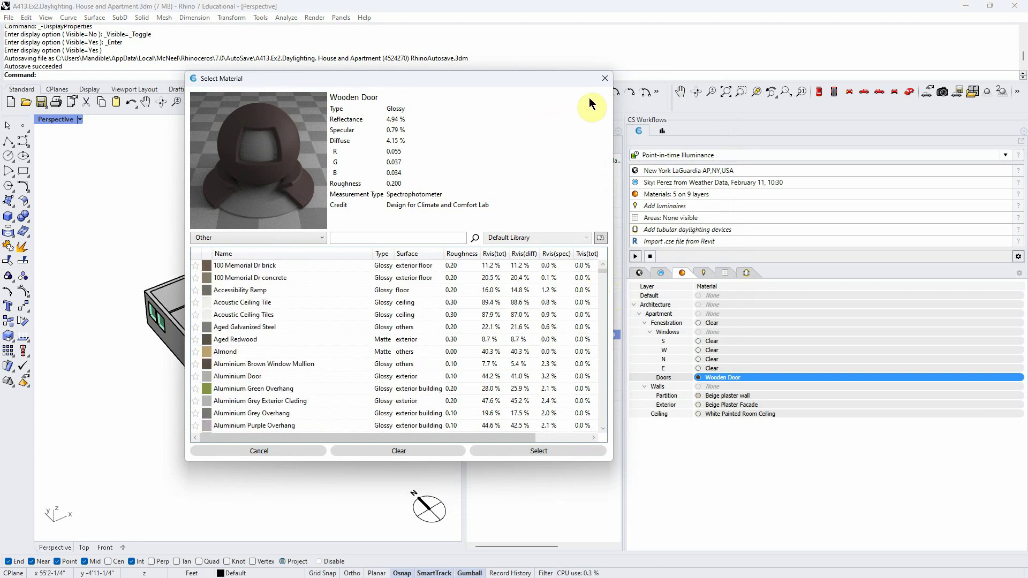
left_click(602, 79)
left_click(736, 386)
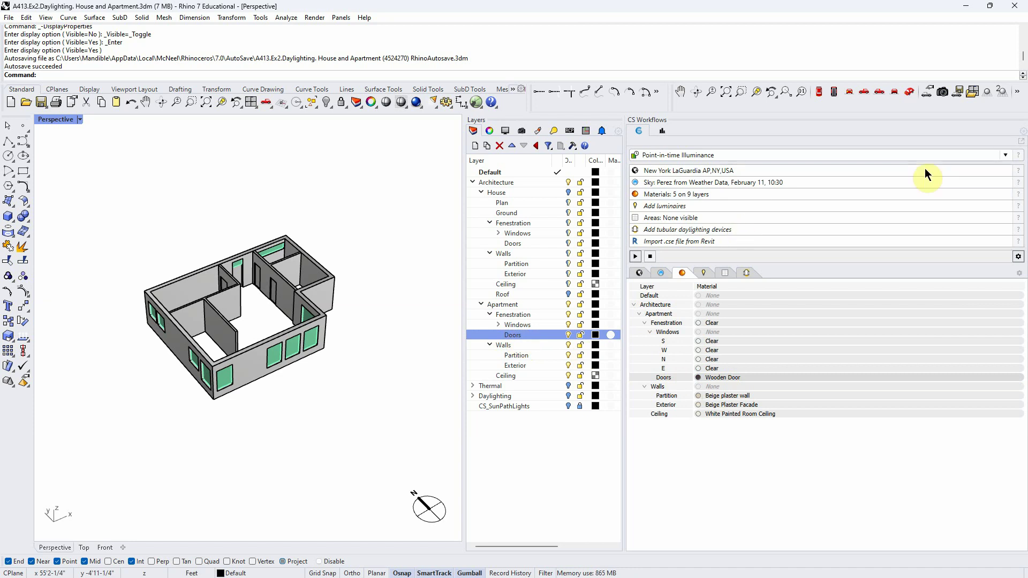
Step: Switch to the Daylight Availability workflow and briefly check the Wooden Door material picker
left_click(1005, 154)
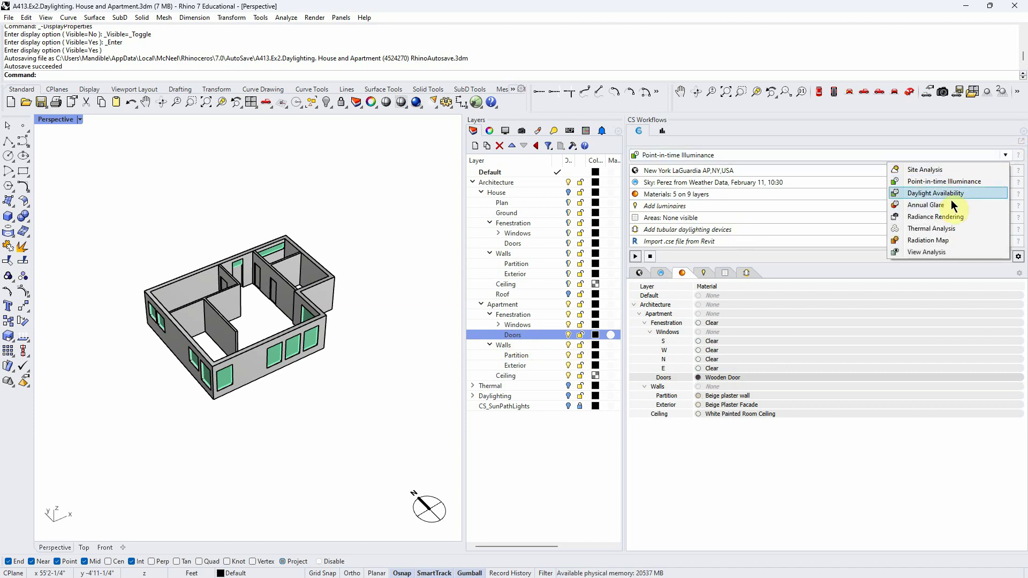
left_click(951, 194)
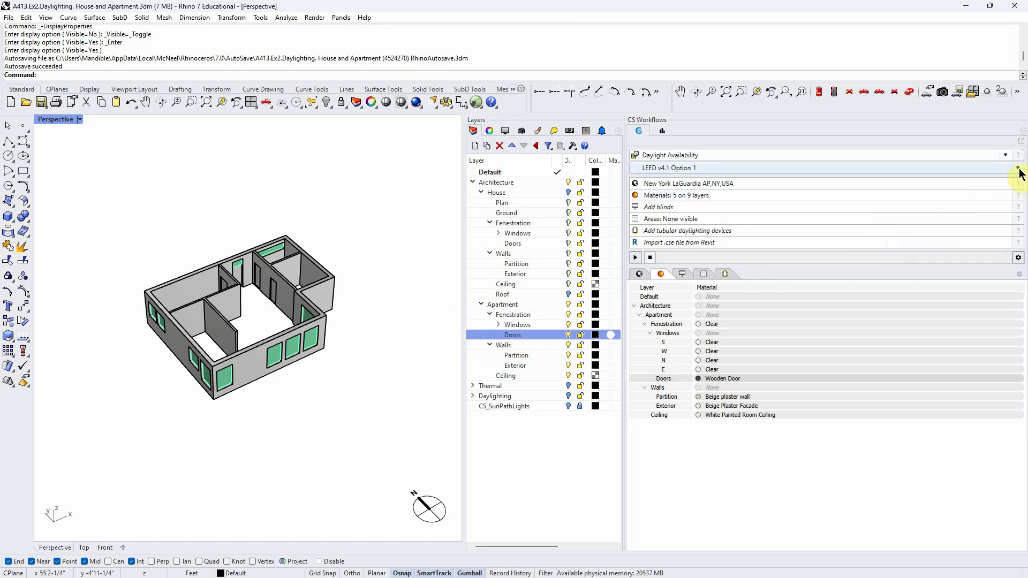
left_click(736, 379)
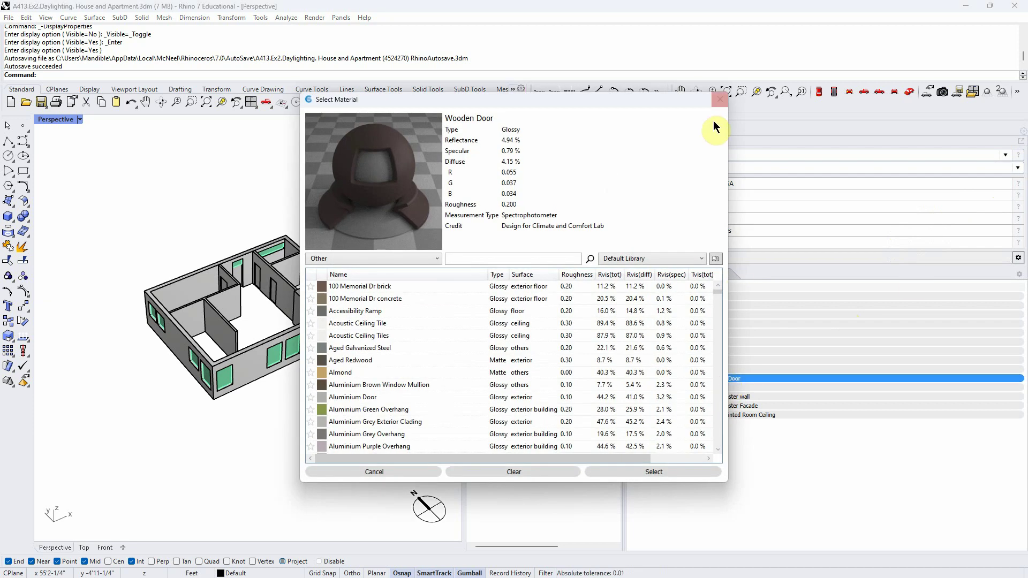
left_click(719, 102)
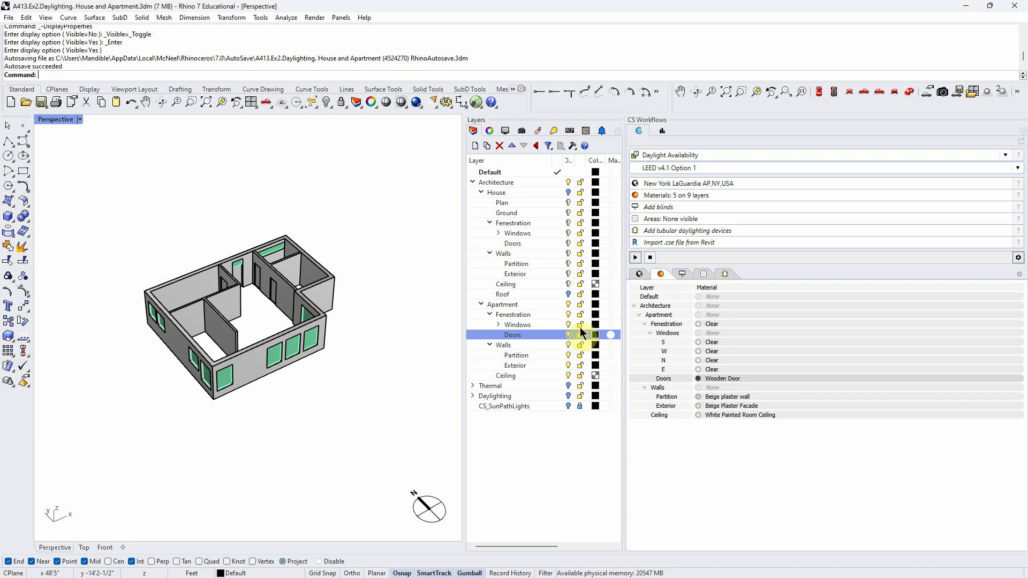
Step: Review the daylight rating standards, then return to the Site Analysis workflow
left_click(1012, 170)
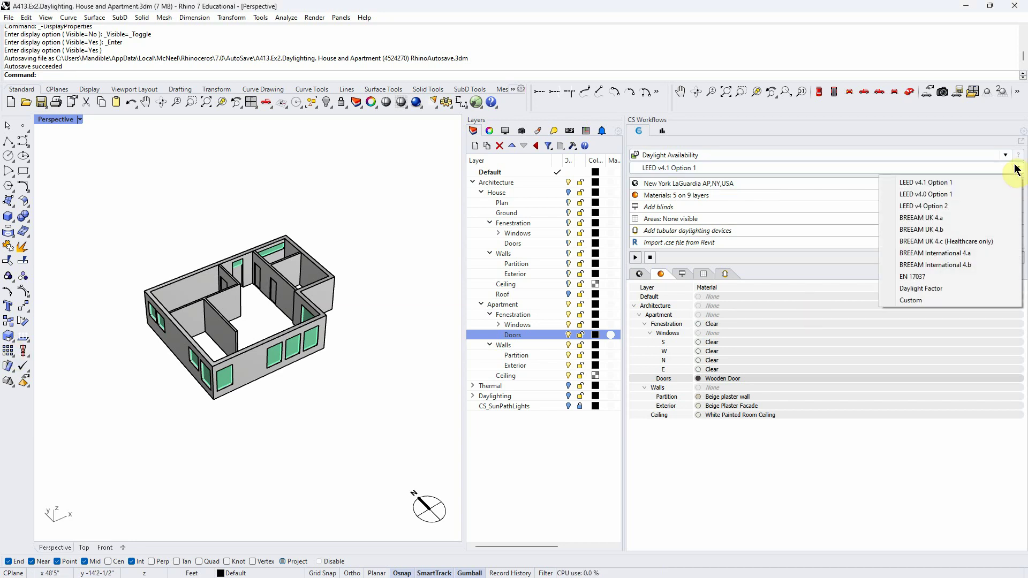
left_click(1007, 157)
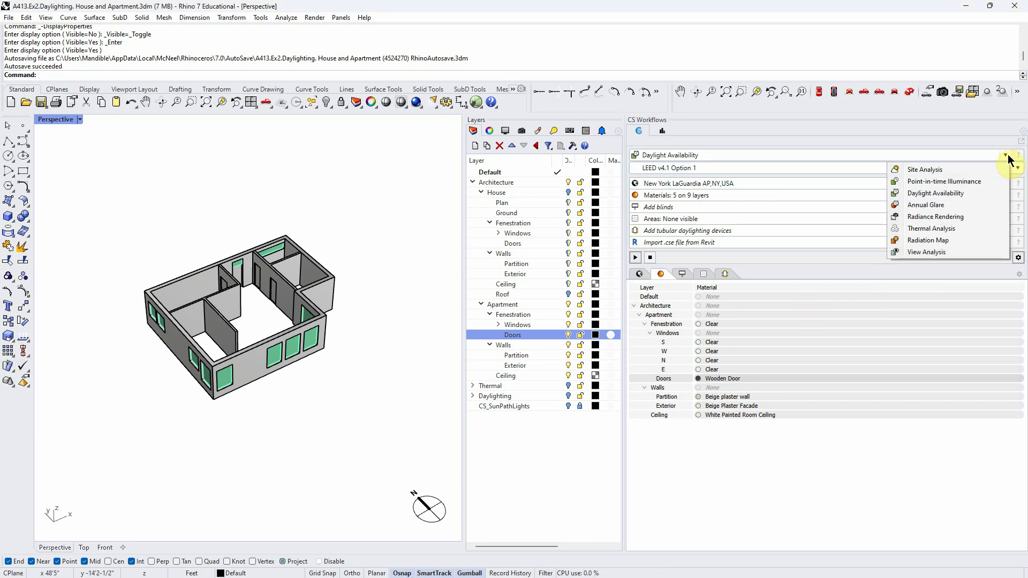
left_click(945, 170)
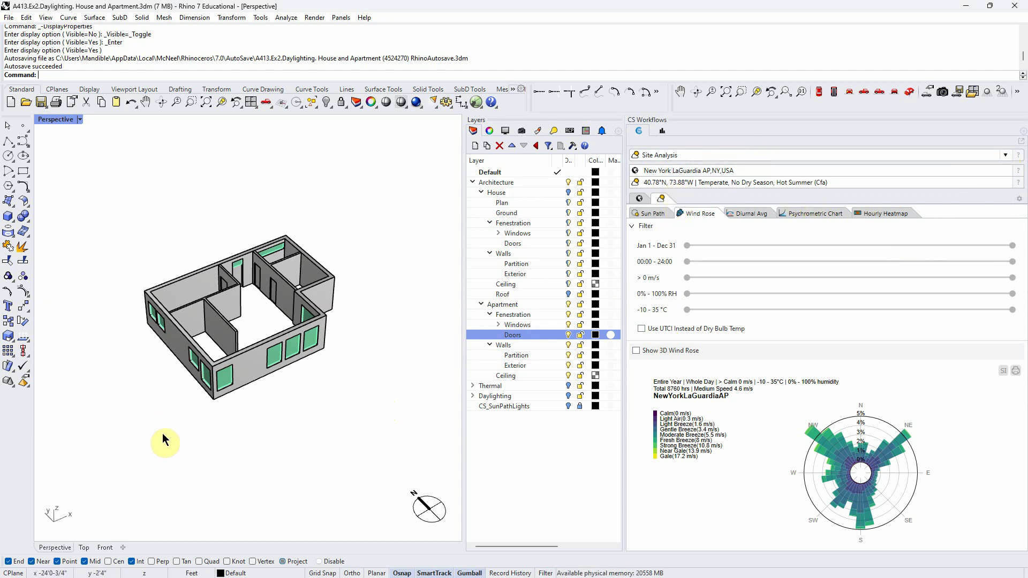
left_click(53, 75)
type("Grasshopper")
key("Return")
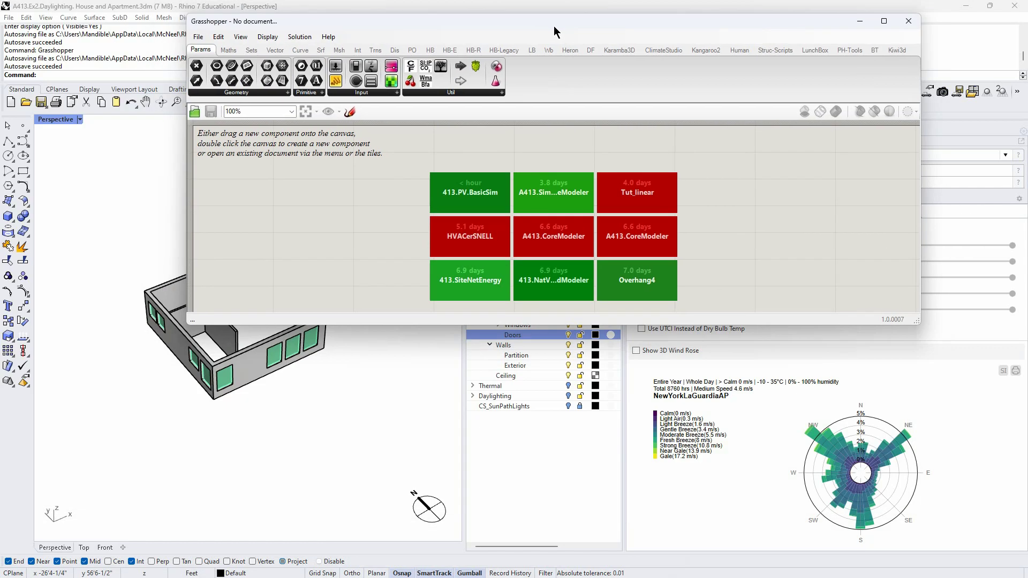
left_click_drag(548, 27, 631, 27)
left_click(420, 390)
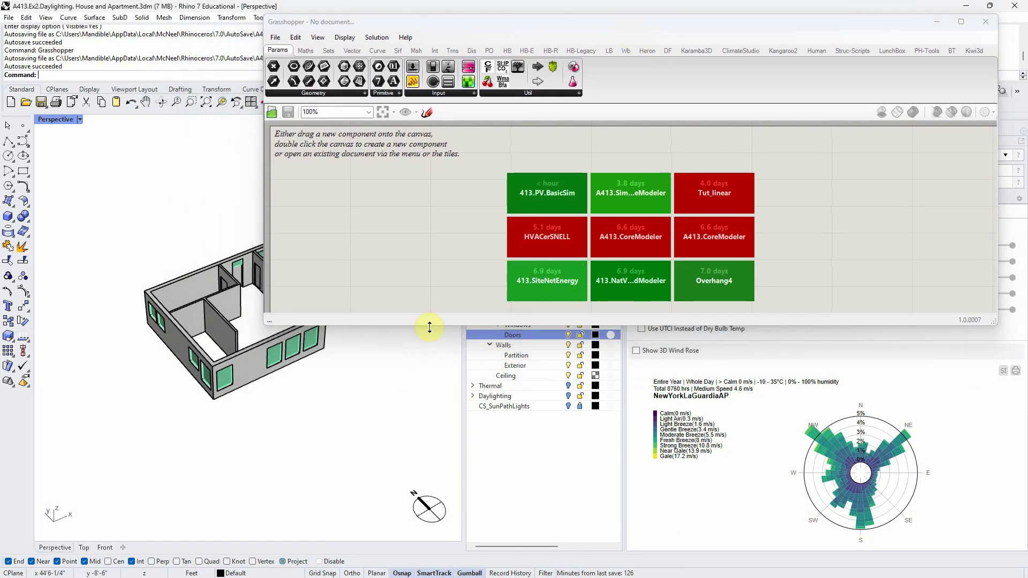
left_click_drag(429, 326, 449, 418)
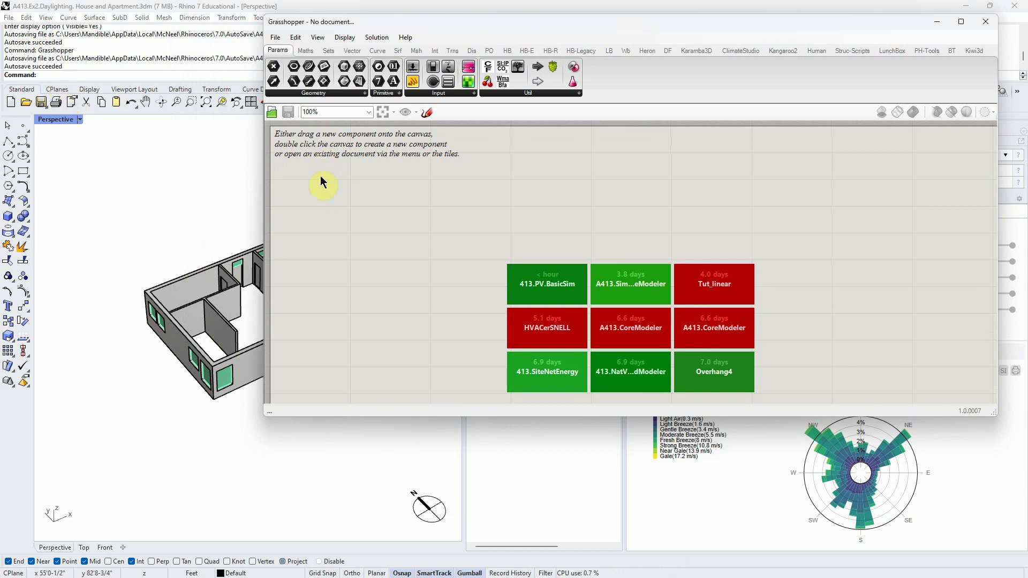
left_click(535, 289)
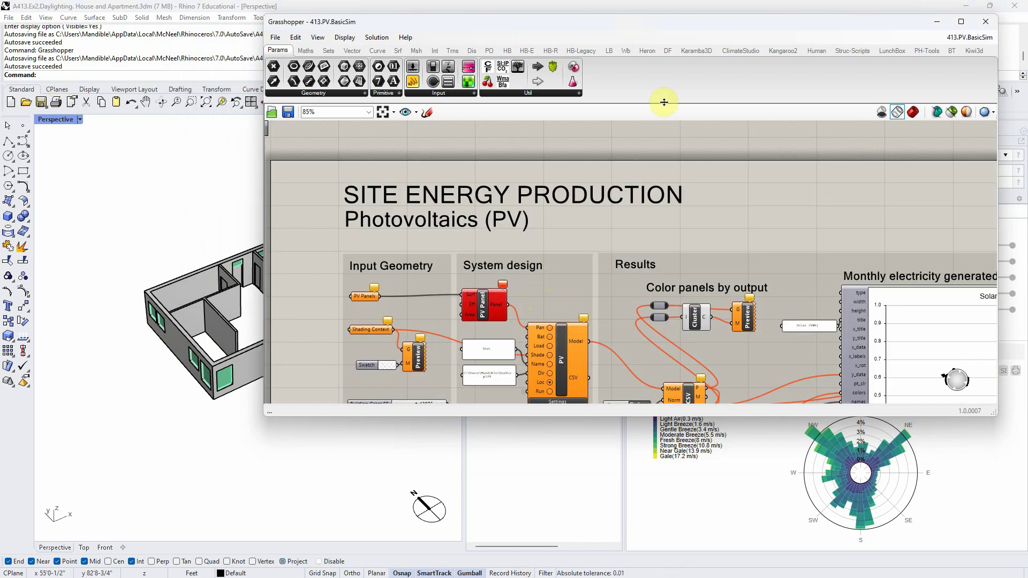
left_click(589, 417)
left_click_drag(590, 417, 606, 557)
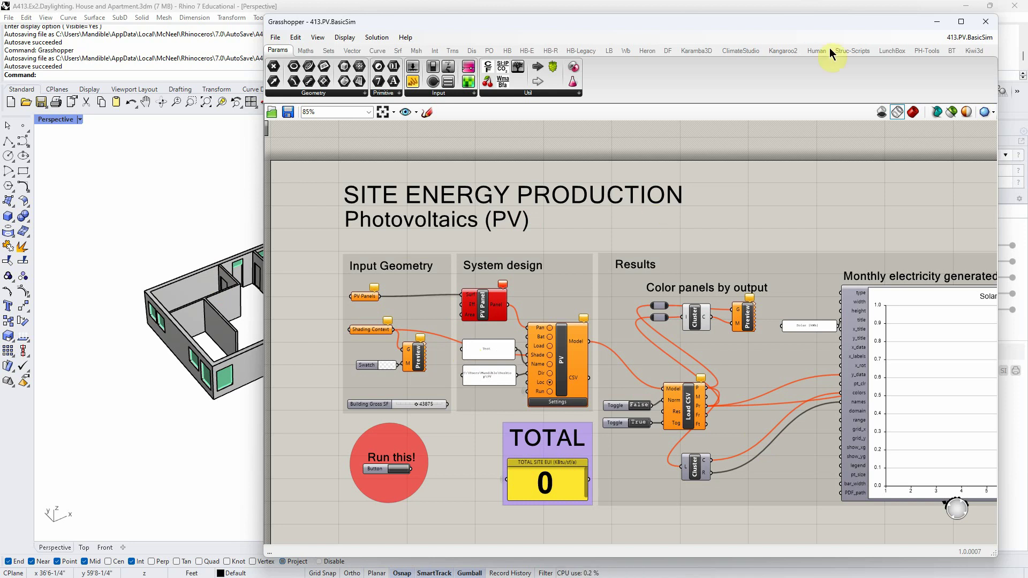
left_click(989, 22)
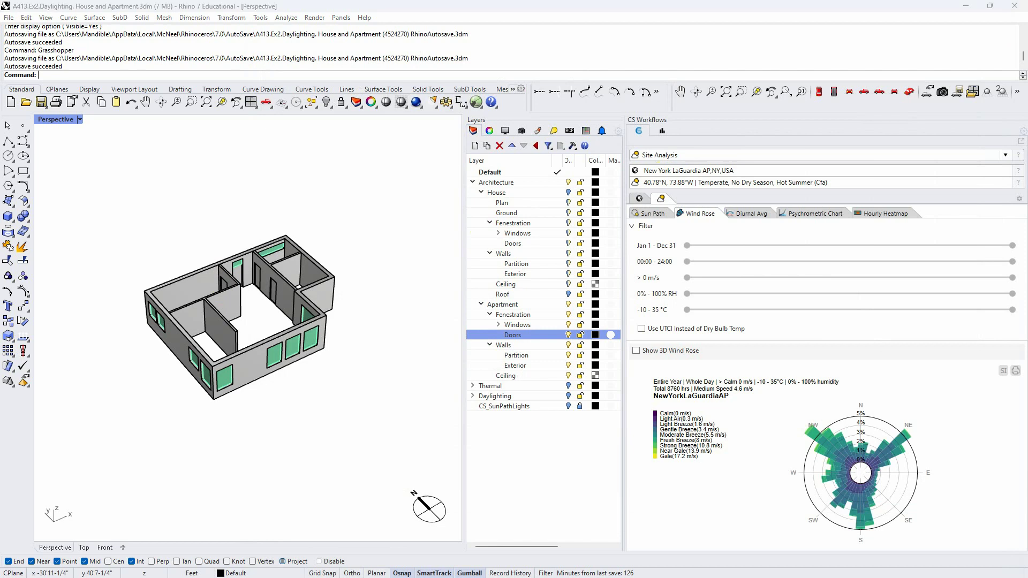
Step: Orbit and zoom the Perspective view so the house fills the viewport
mouse_move(322, 381)
right_mouse_down()
mouse_move(315, 364)
mouse_move(321, 385)
right_mouse_up()
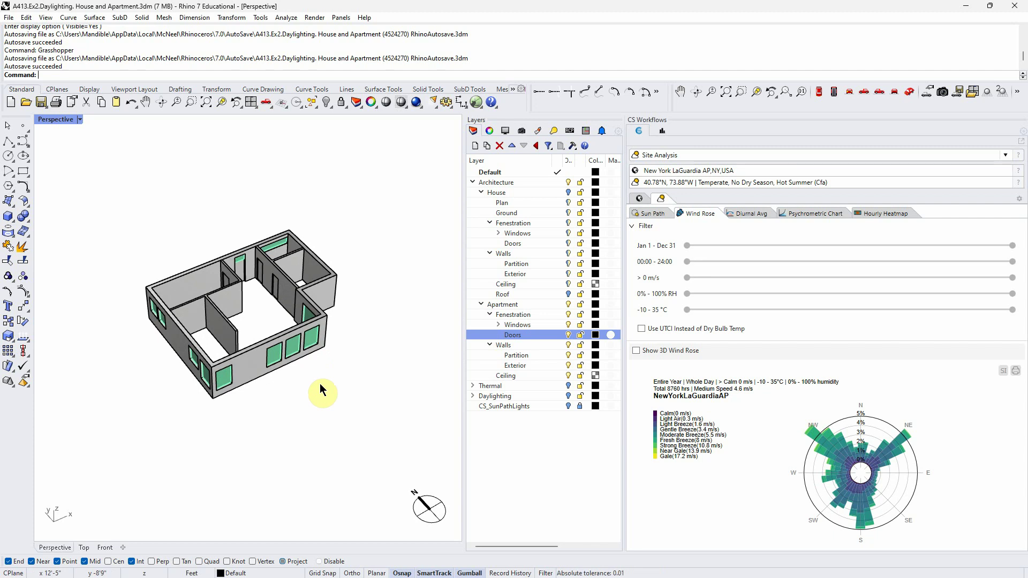
mouse_move(320, 389)
right_mouse_down()
mouse_move(310, 409)
mouse_move(305, 398)
right_mouse_up()
scroll(223, 360, "up", 4)
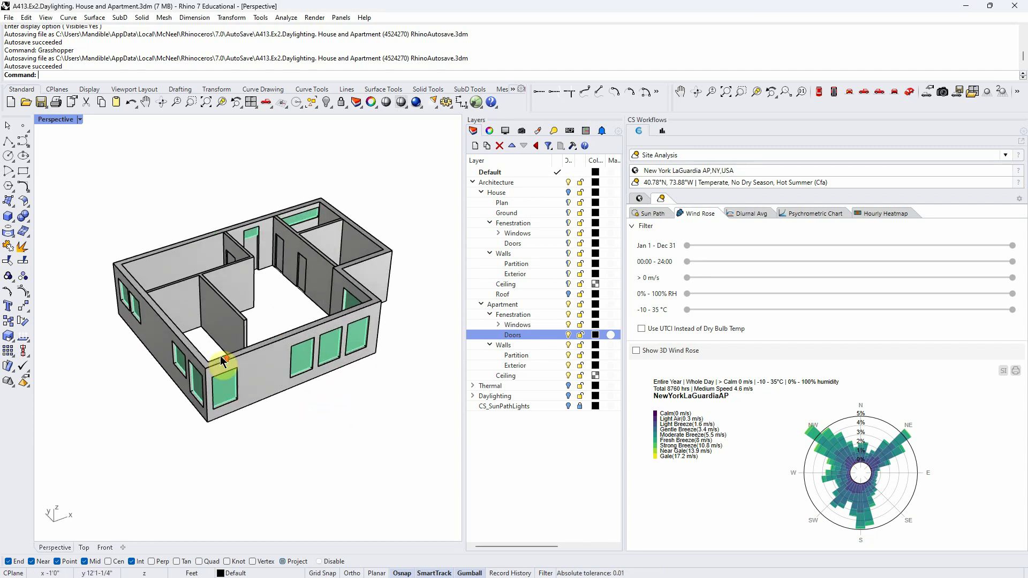
Step: Minimise Rhino and open the Site Analysis section of the ClimateStudio User Guide
left_click(966, 8)
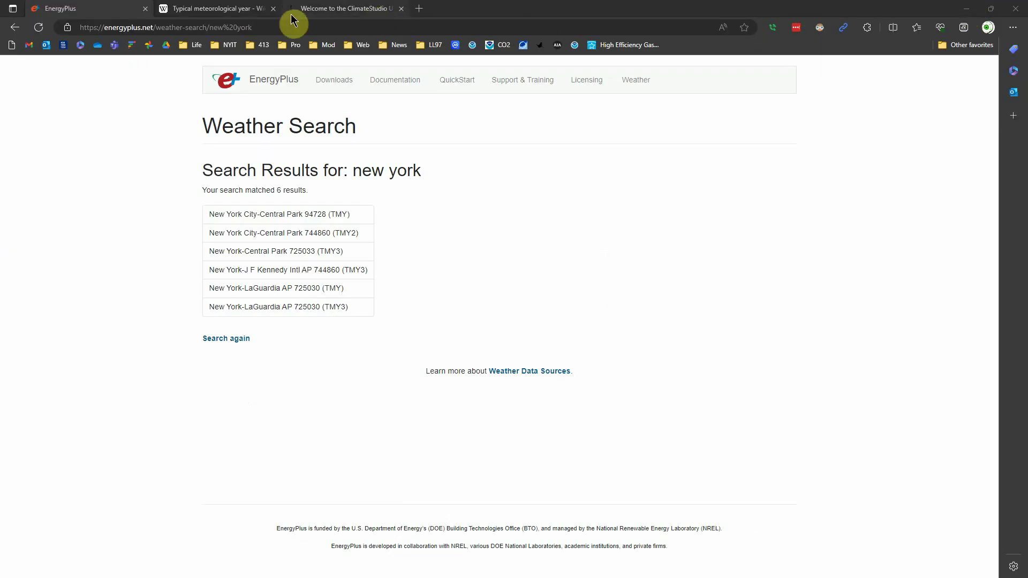
left_click(357, 11)
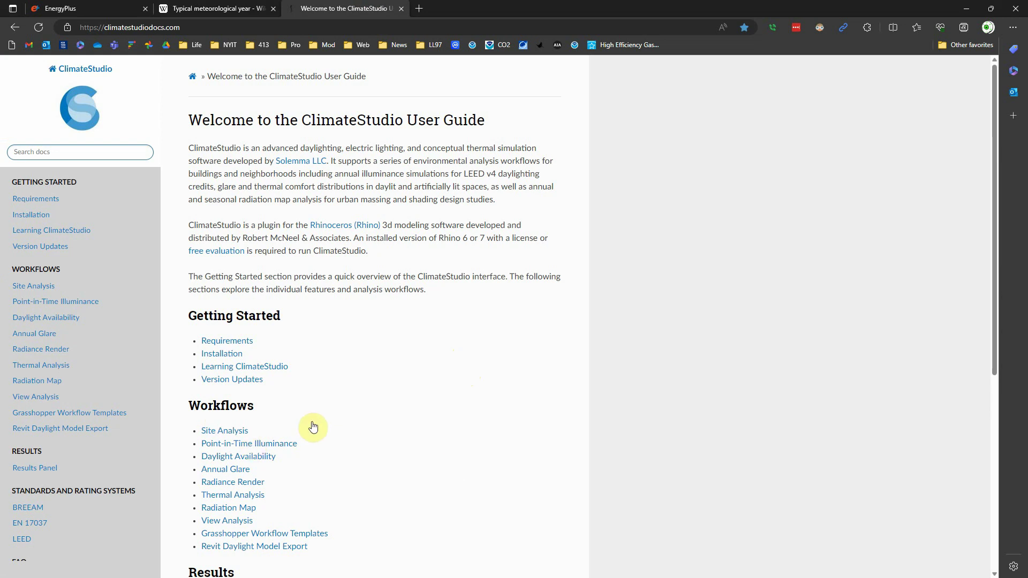
left_click(228, 430)
scroll(325, 374, "down", 8)
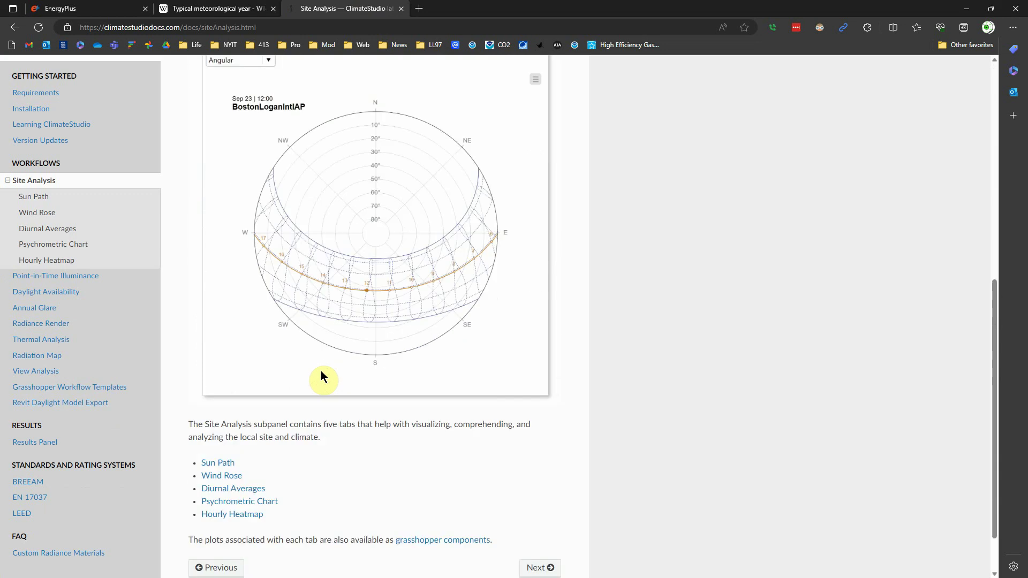
scroll(323, 377, "down", 2)
Step: Open the Sun Path page and scroll through its Boston Logan sun path example
left_click(218, 403)
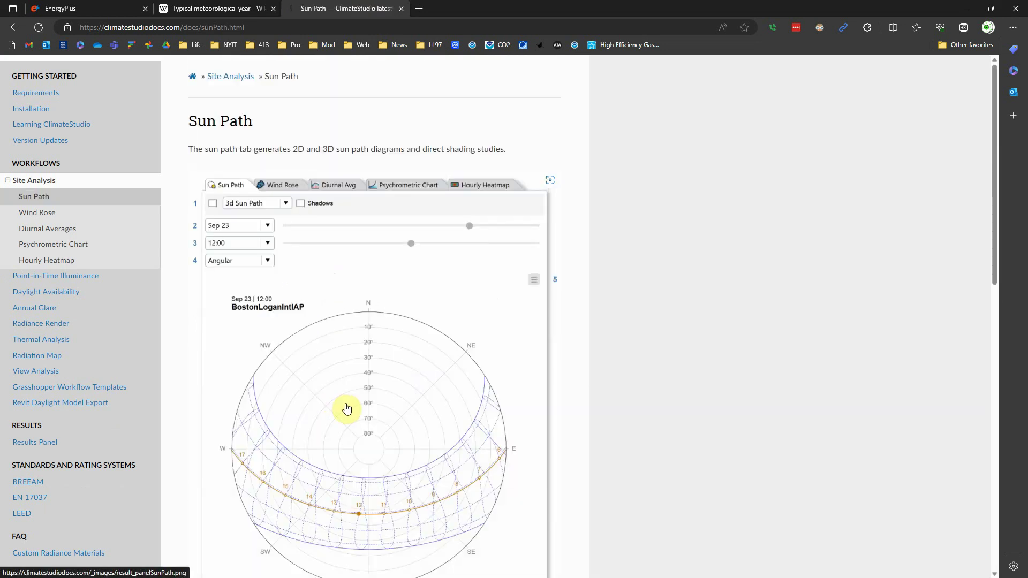
scroll(347, 409, "down", 4)
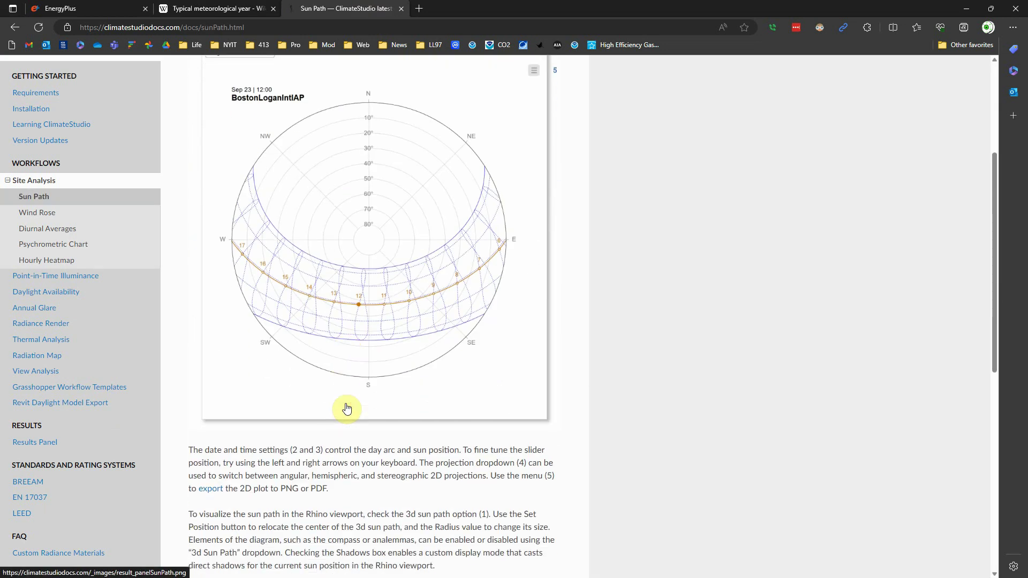
scroll(347, 409, "down", 8)
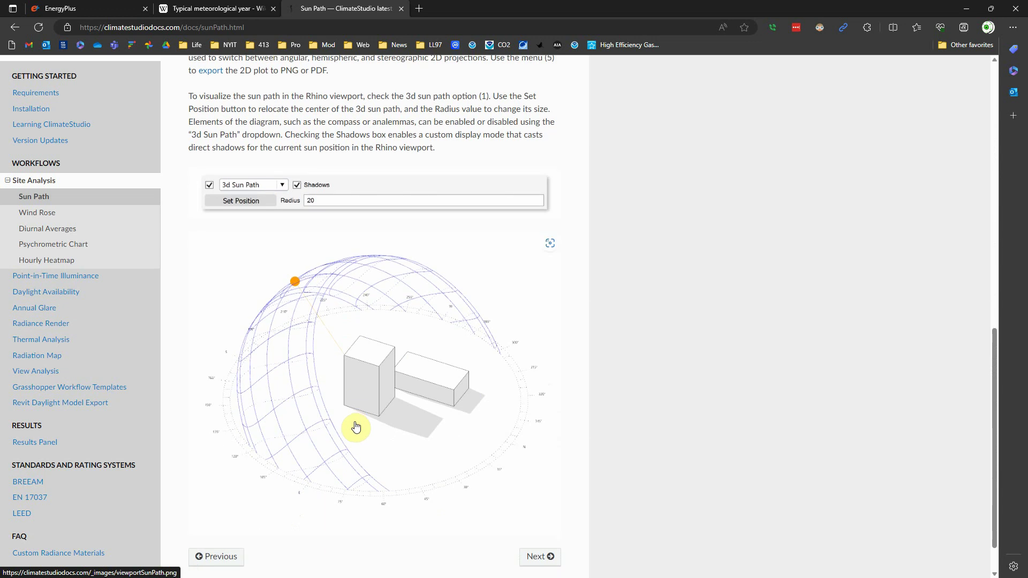
scroll(356, 426, "up", 12)
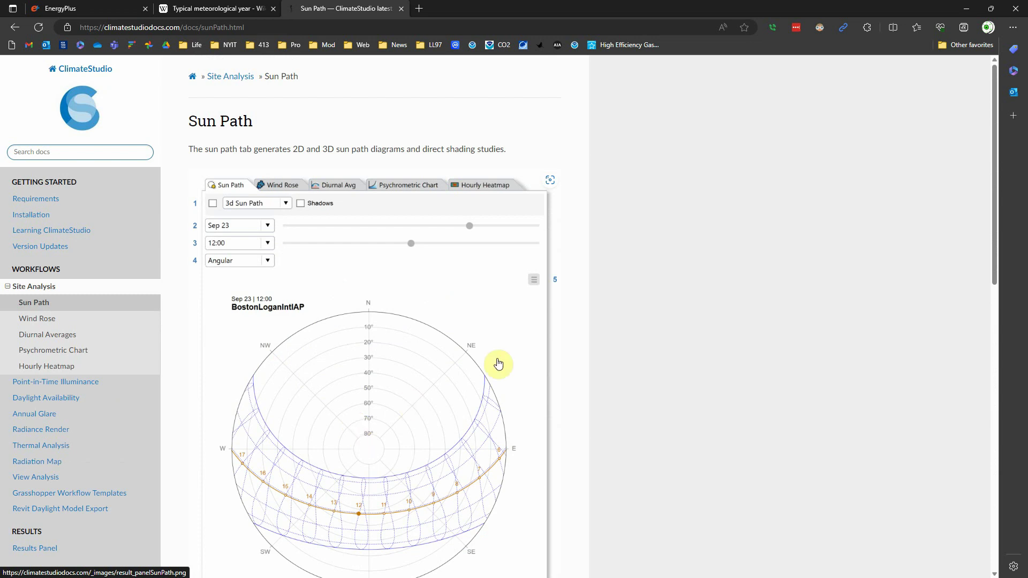
scroll(437, 359, "down", 4)
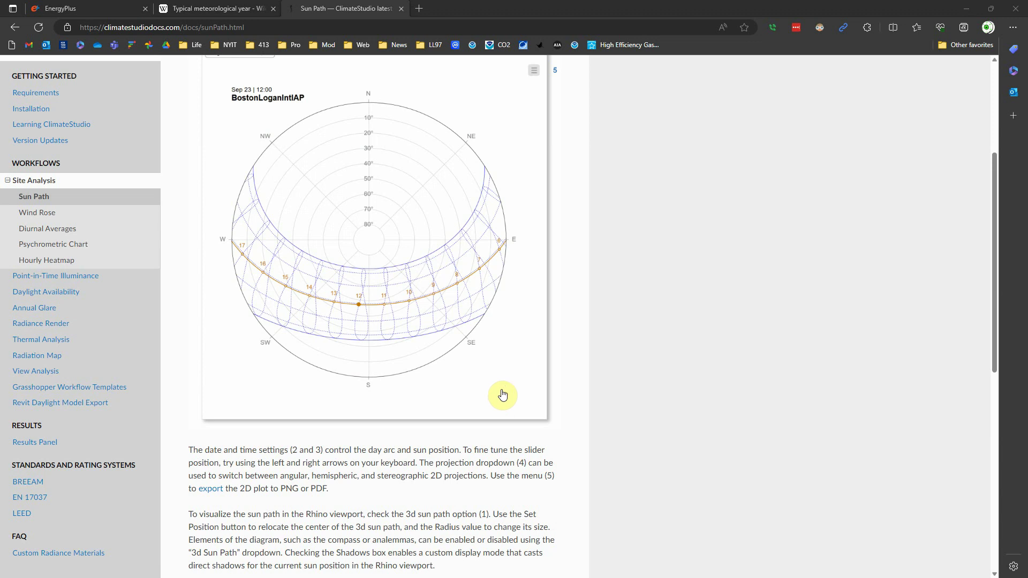
scroll(502, 395, "up", 4)
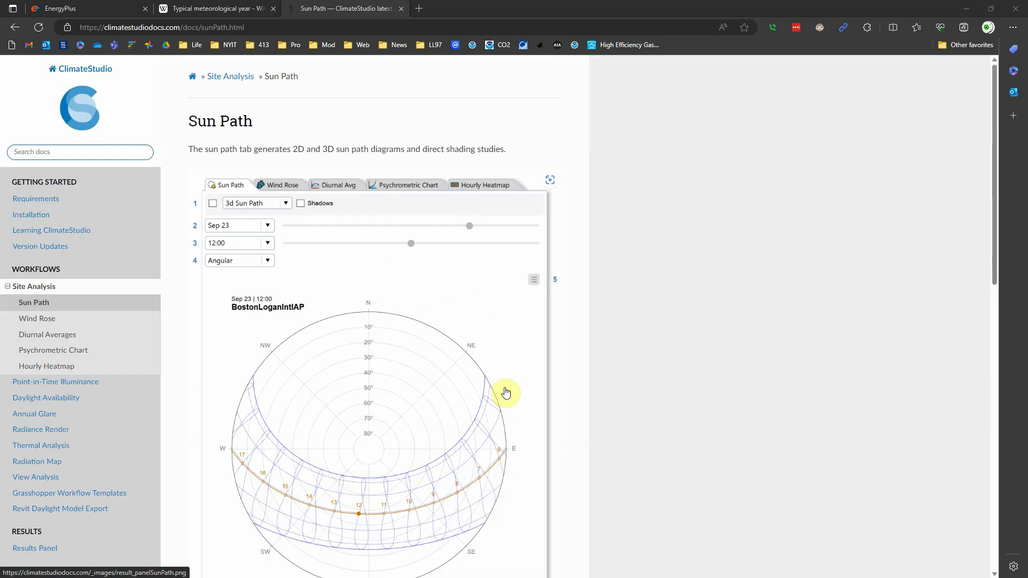